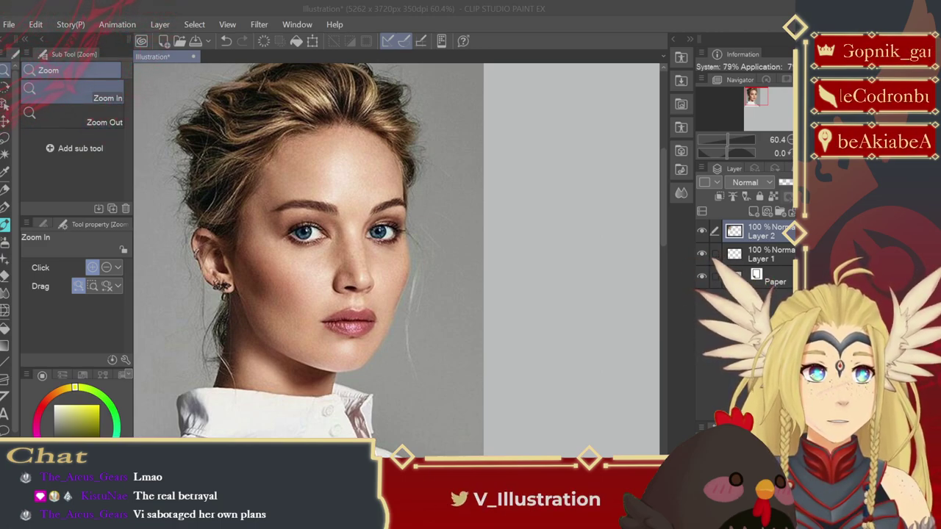
- Set the drawing colour to red and switch to the thick paint brush for marking up the portrait
click(386, 272)
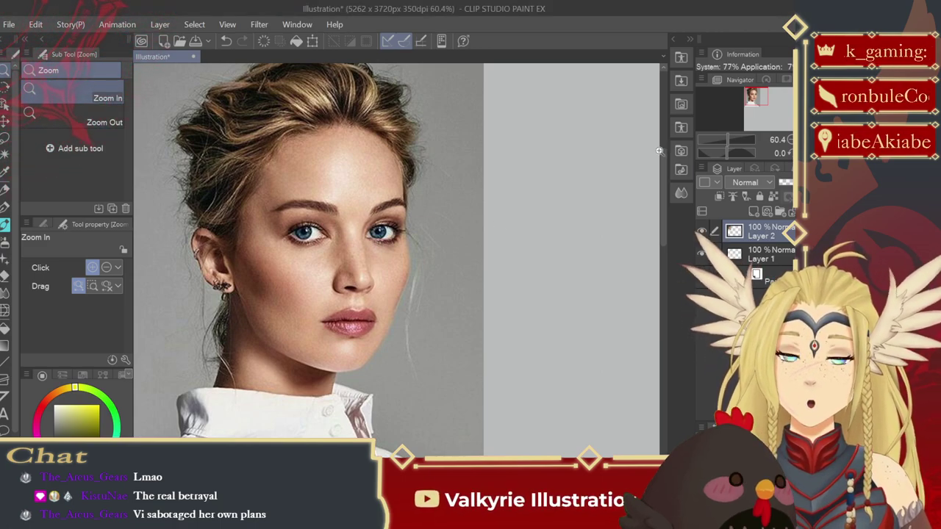
scroll(381, 261, down, 1)
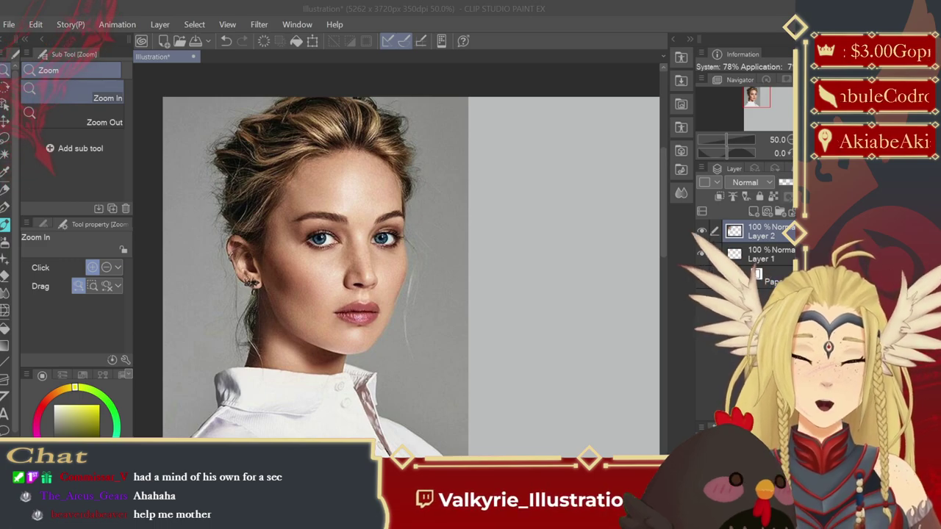
scroll(350, 256, down, 1)
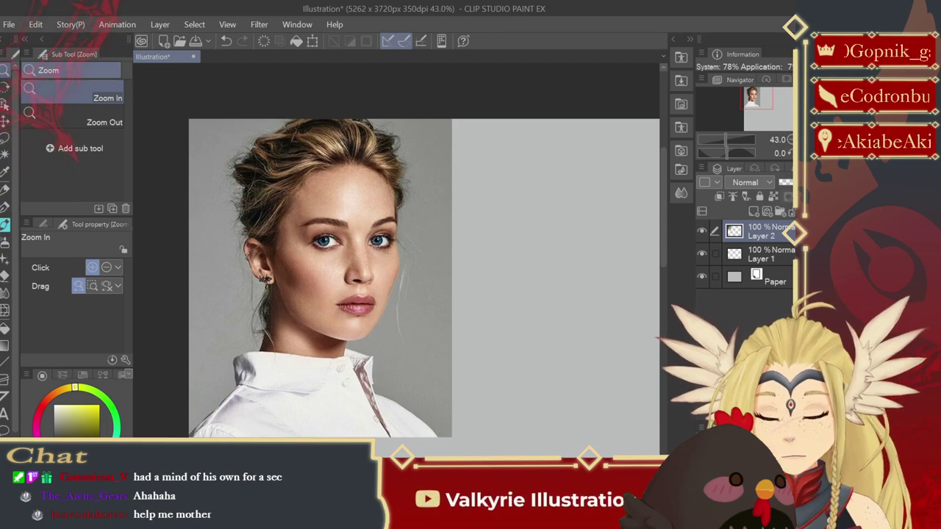
click(45, 403)
click(73, 420)
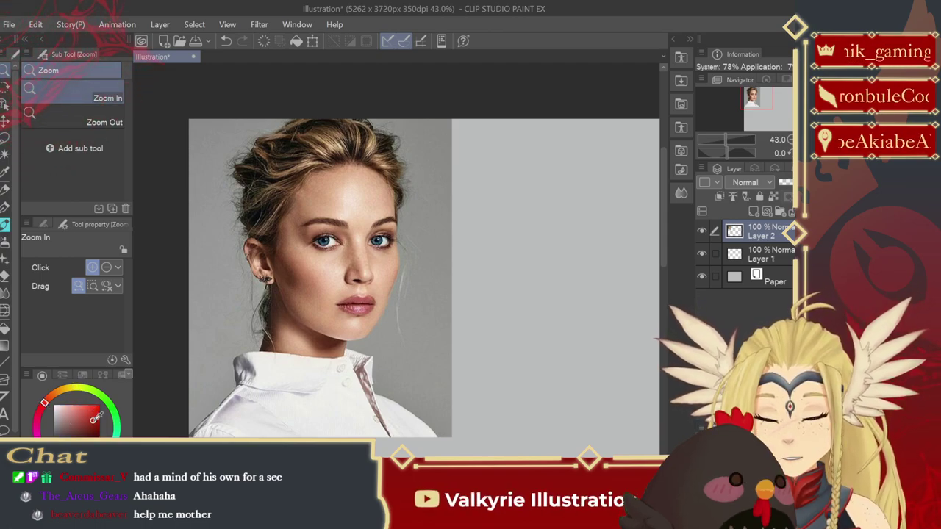
click(5, 224)
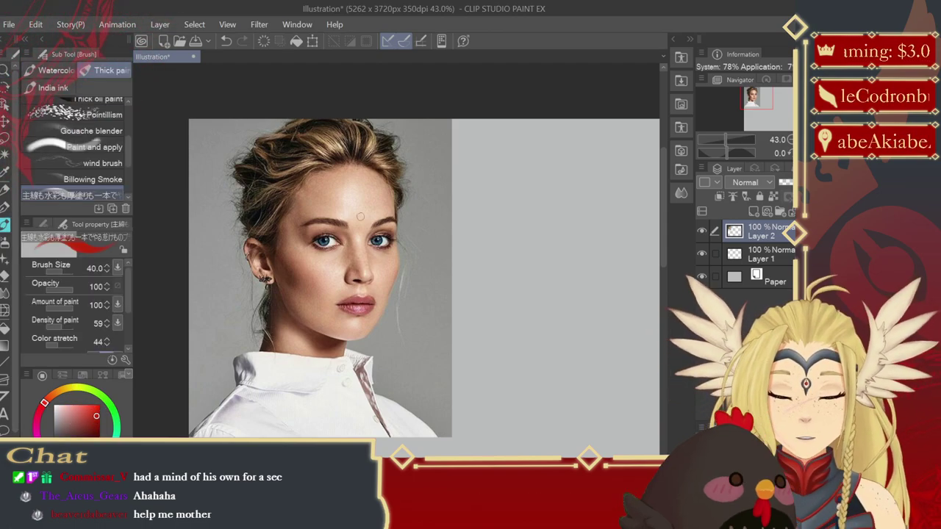
mouse_move(361, 218)
mouse_down()
mouse_move(386, 203)
mouse_move(359, 235)
mouse_move(368, 303)
mouse_up()
click(5, 70)
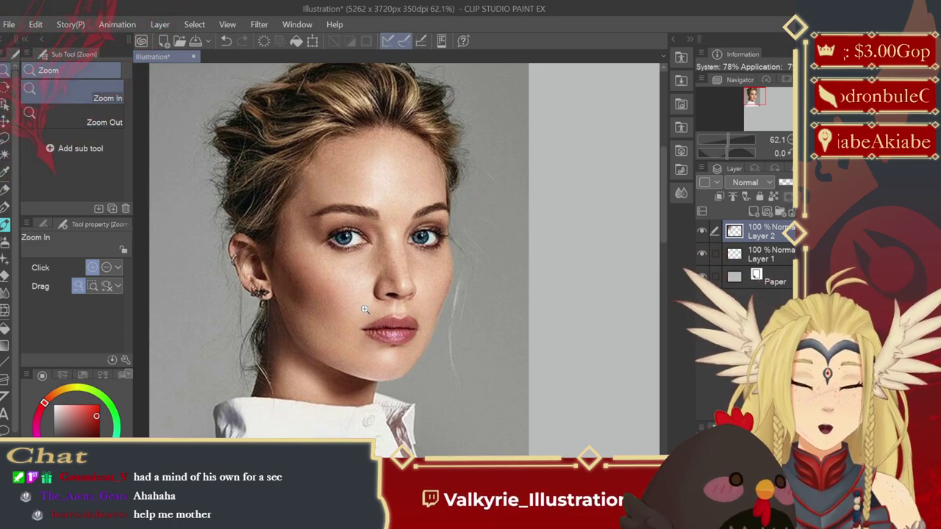
scroll(364, 310, down, 2)
drag(360, 310, 350, 309)
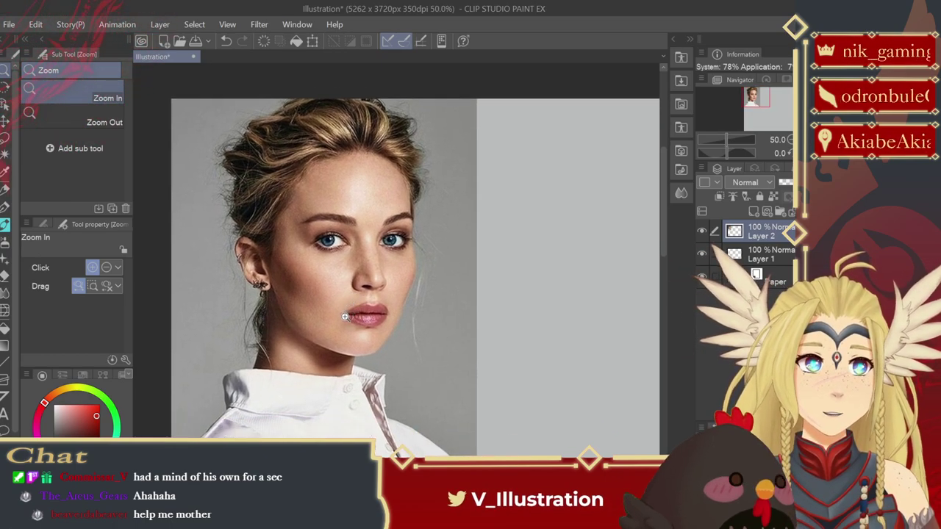
scroll(346, 316, up, 2)
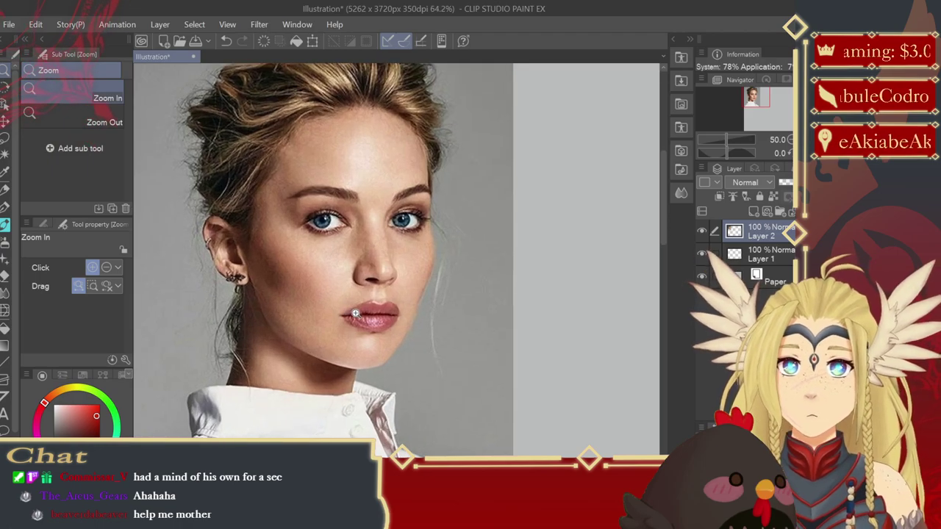
scroll(355, 314, down, 1)
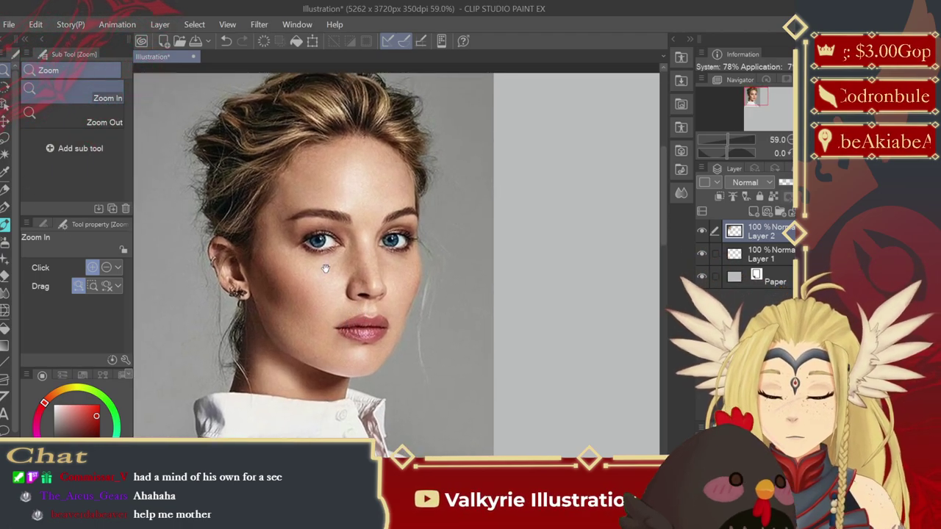
drag(325, 268, 327, 281)
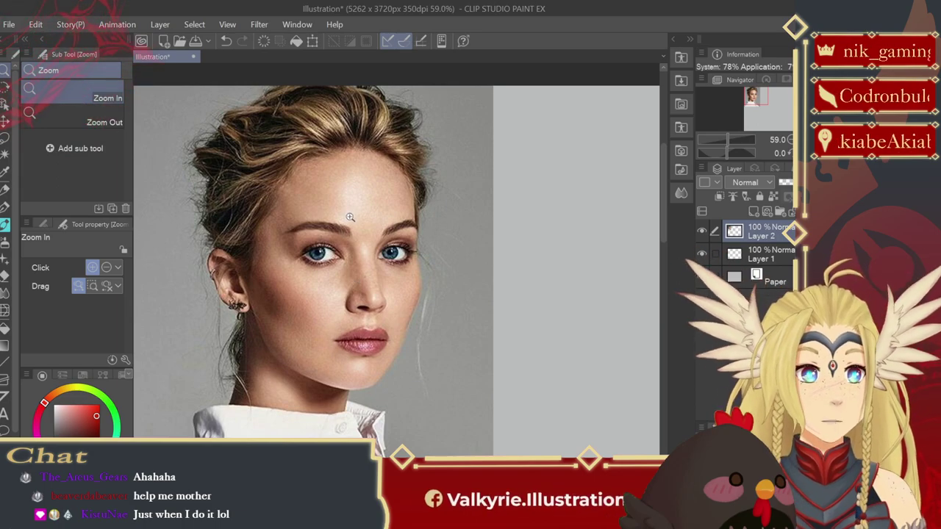
- Try to sketch a red cranium oval over the forehead, with jaw sides, a chin line and facial guidelines
click(5, 227)
mouse_move(257, 272)
mouse_down()
mouse_move(319, 136)
mouse_move(243, 258)
mouse_up()
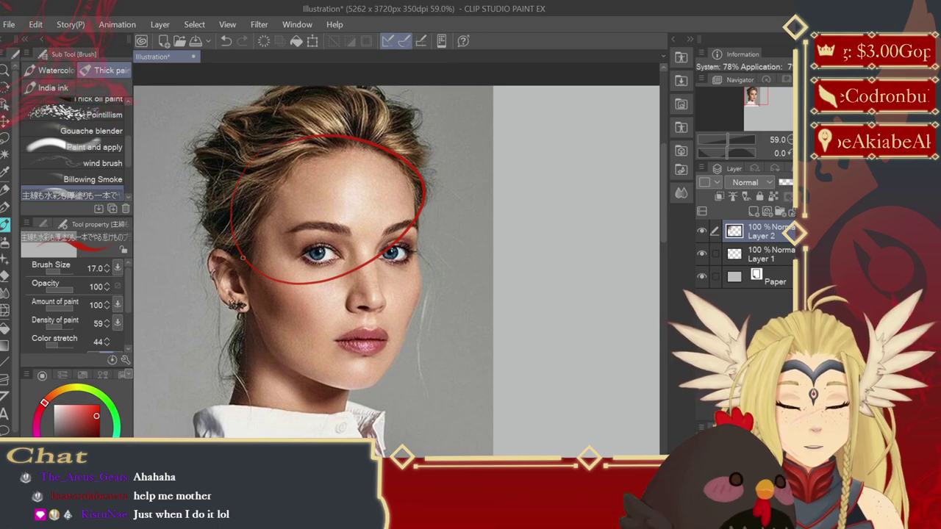
drag(275, 355, 382, 389)
drag(423, 210, 384, 389)
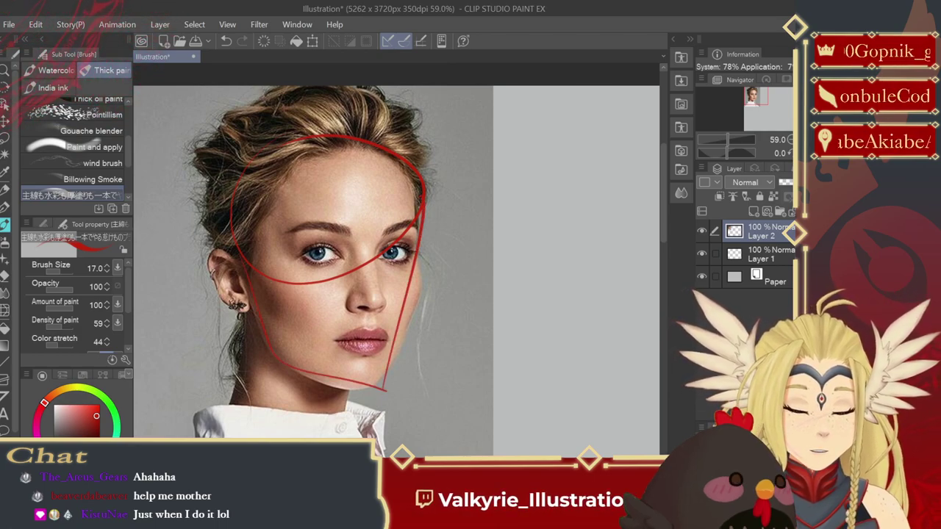
drag(344, 183, 378, 349)
drag(322, 280, 399, 229)
- Undo all the oval, jaw and guideline strokes on the portrait
key(ctrl+z)
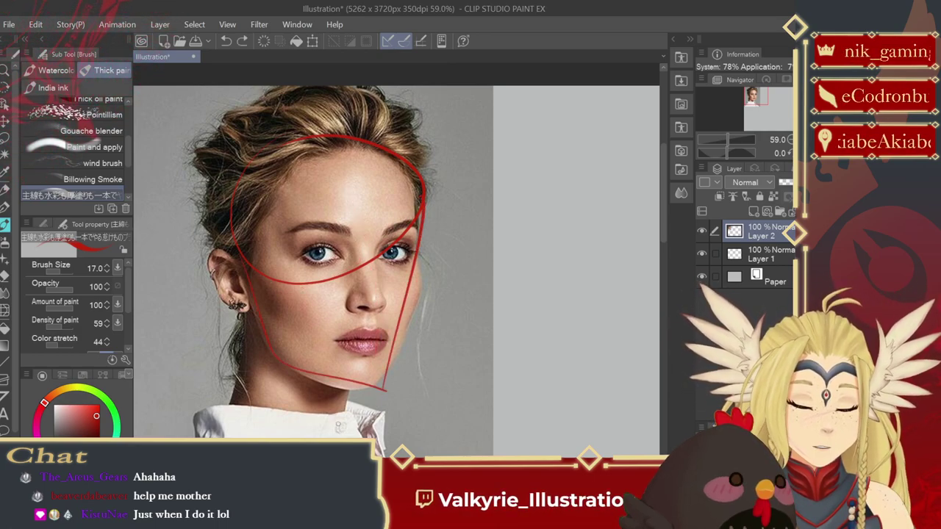
key(ctrl+z)
key(ctrl+z)
key(ctrl+z)
key(ctrl+z)
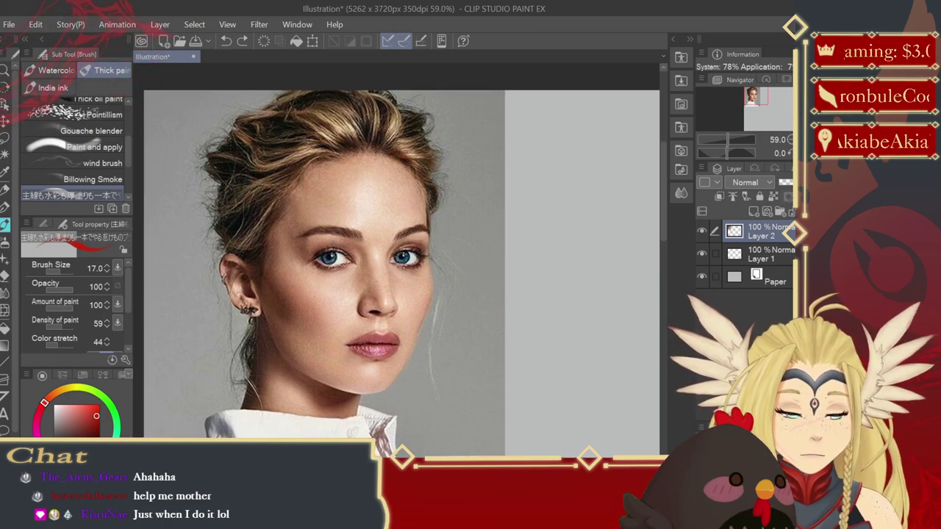
- Try to outline the side and front planes of the head with red vertical lines, a jaw line and a chin line
drag(260, 130, 272, 134)
drag(229, 193, 239, 223)
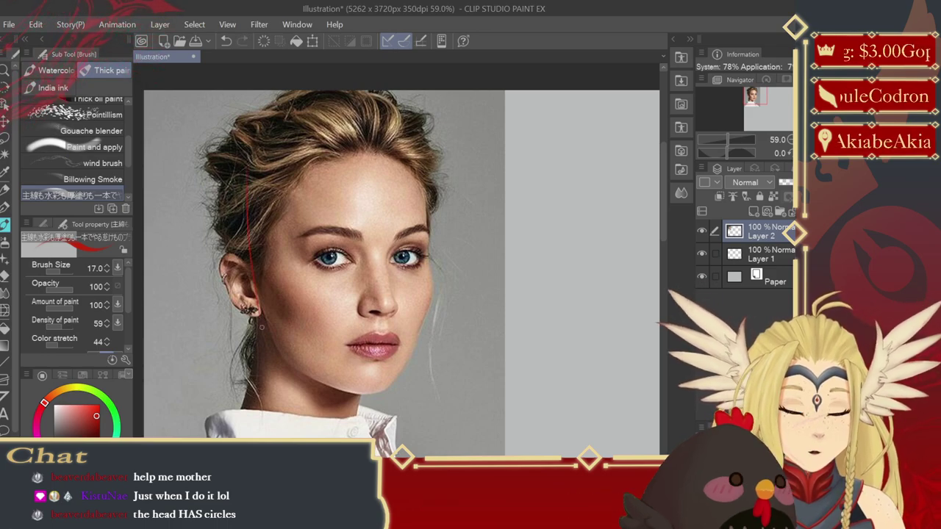
drag(309, 166, 308, 223)
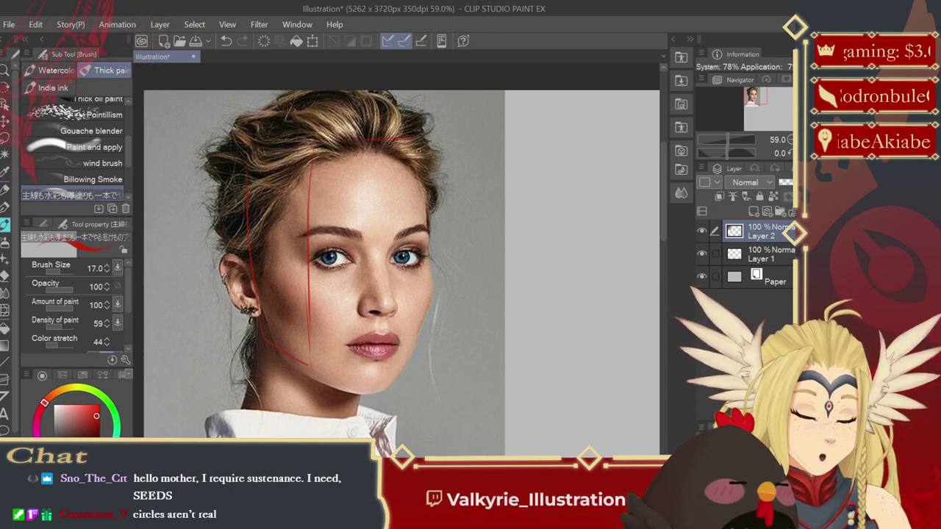
drag(421, 197, 417, 316)
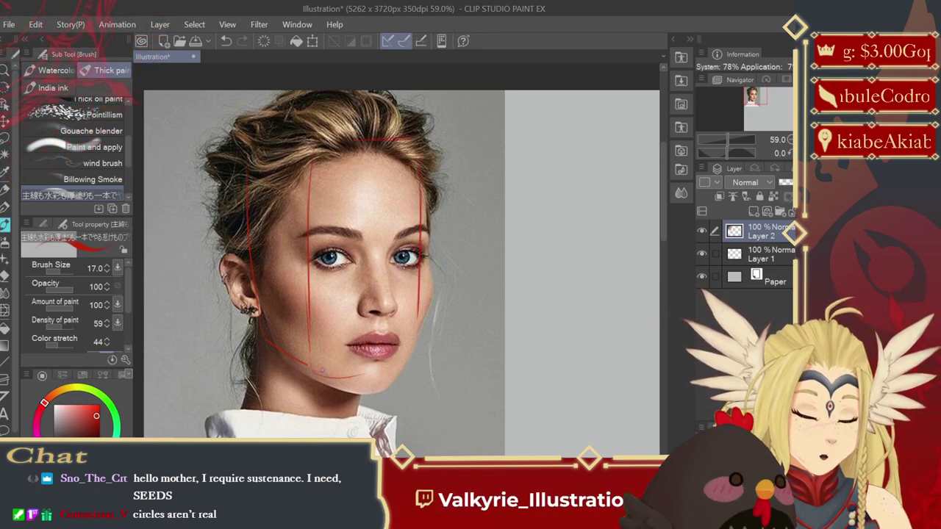
mouse_move(321, 370)
mouse_down()
mouse_move(383, 363)
mouse_move(311, 365)
mouse_move(402, 359)
mouse_move(331, 372)
mouse_move(355, 372)
mouse_up()
- Reduce the brush size to 15 and undo the plane strokes drawn over the face
key(bracketleft)
key(ctrl+z)
key(ctrl+z)
key(ctrl+z)
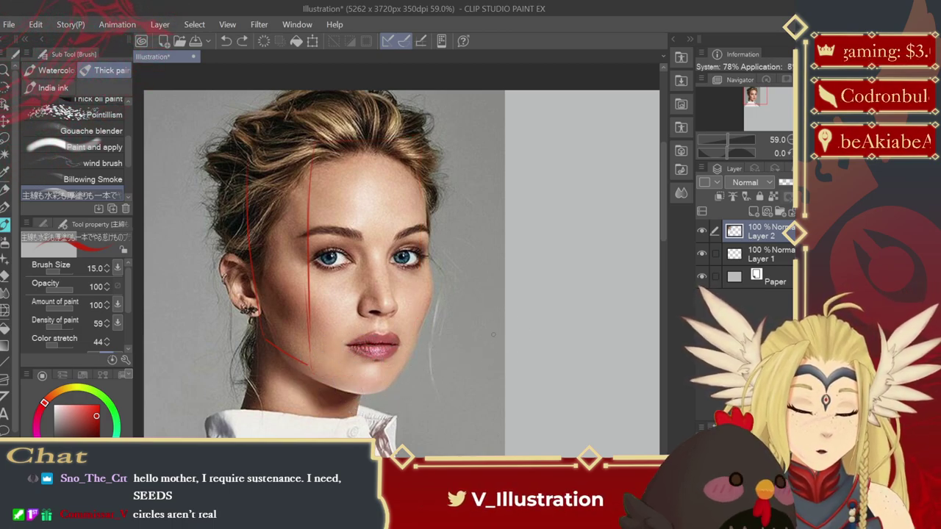
key(ctrl+z)
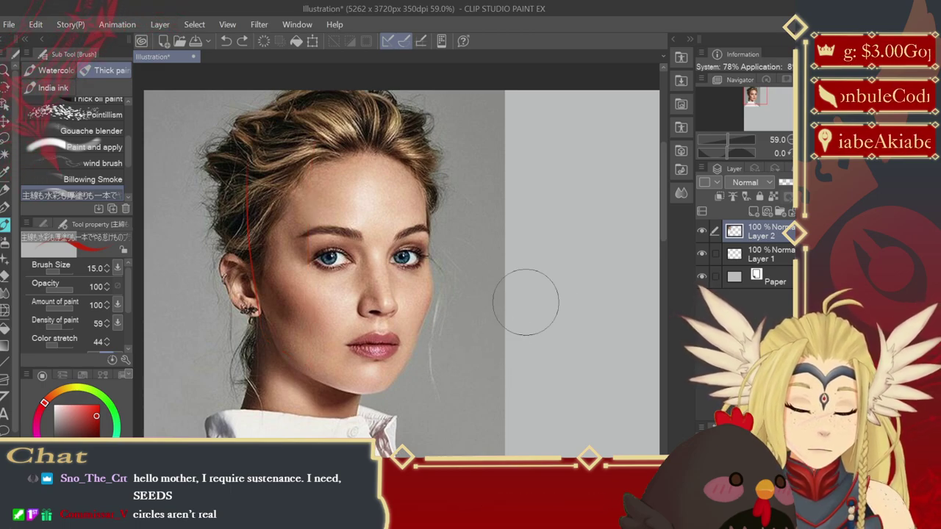
- Add a new layer and outline the head's front plane, the rounded side plane and the angled jaw in red
click(755, 212)
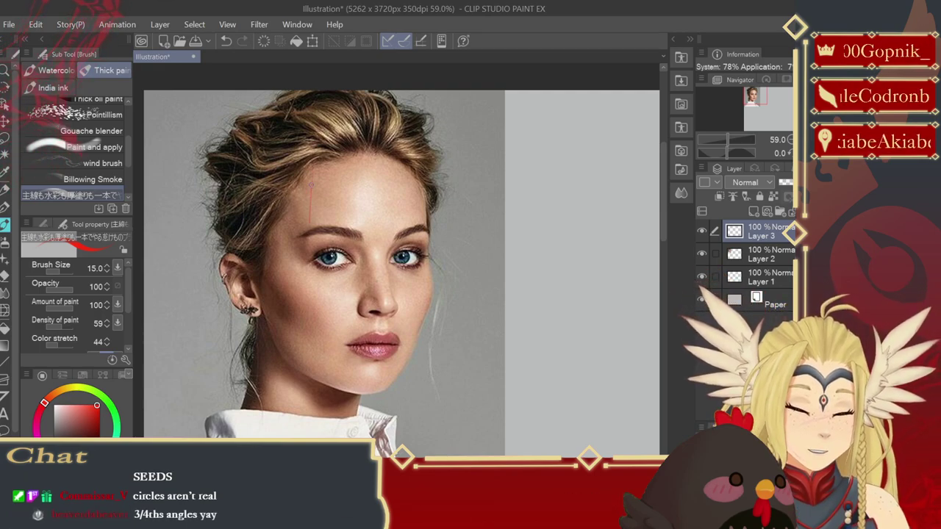
drag(309, 186, 310, 340)
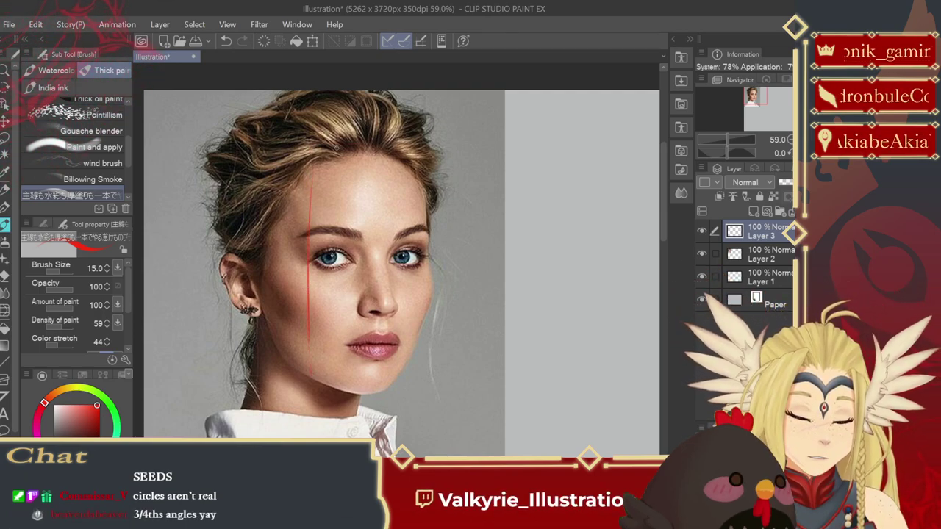
key(ctrl+z)
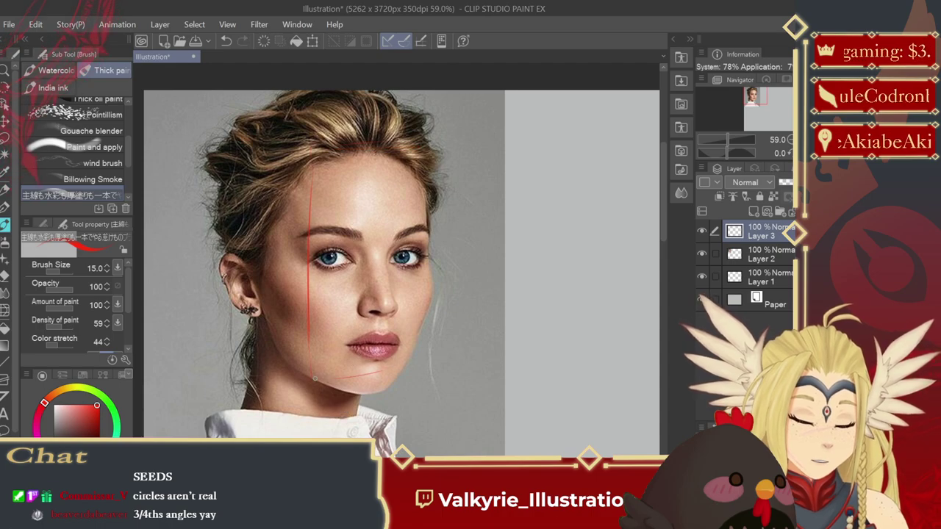
drag(315, 379, 403, 369)
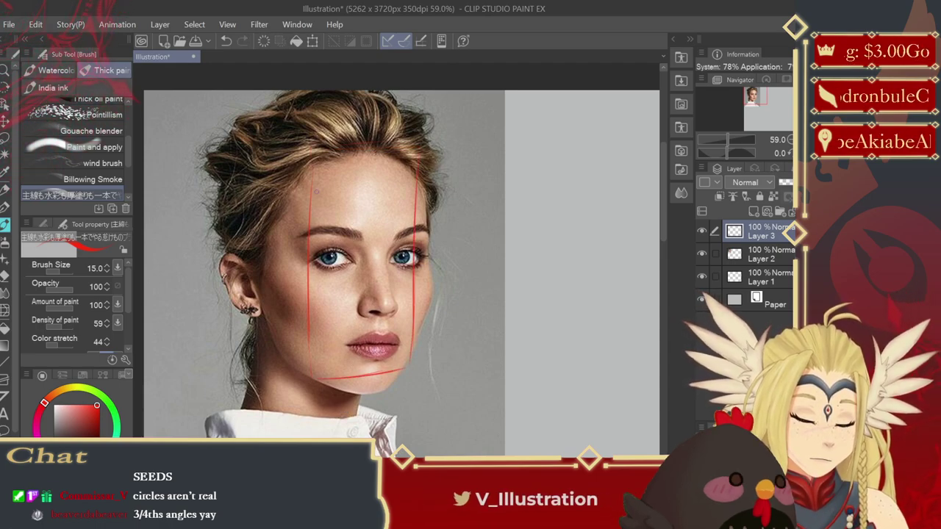
drag(240, 142, 269, 130)
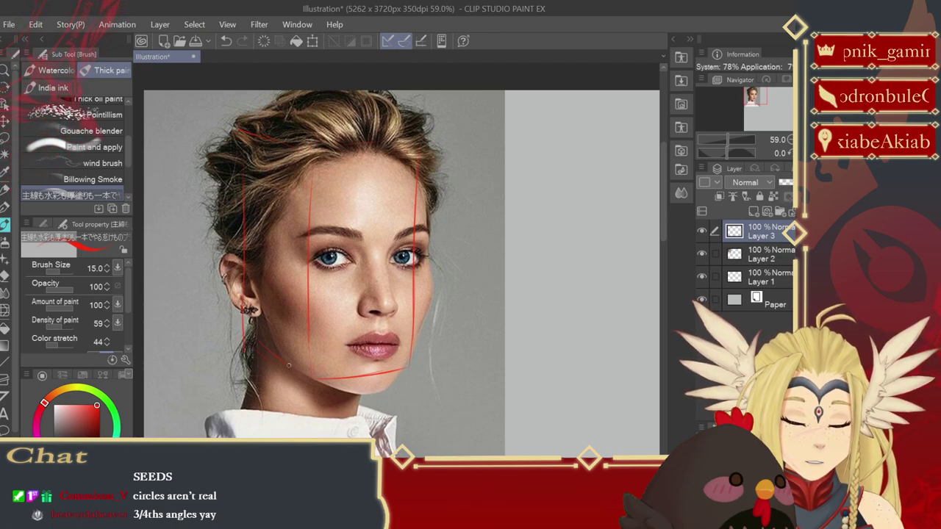
drag(254, 338, 316, 379)
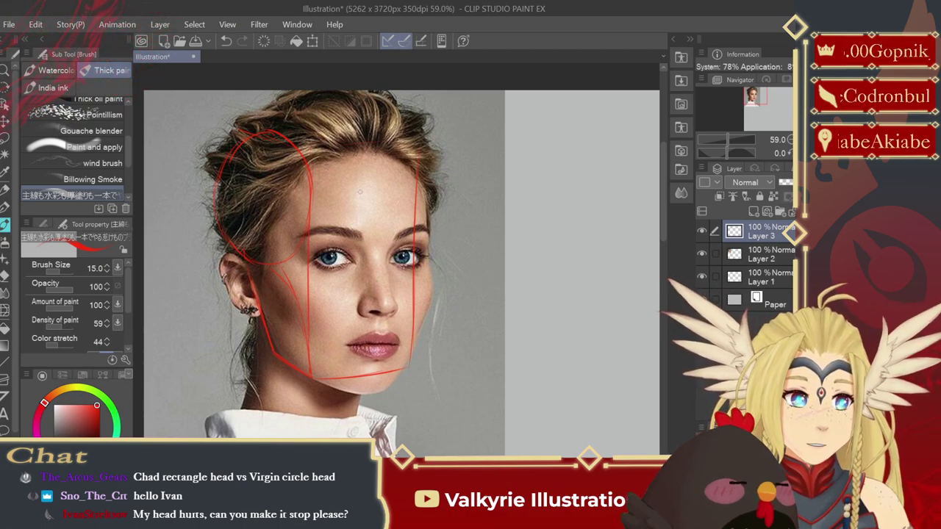
- Draw horizontal guides for the eyes, nose base and mouth across the front plane, undoing the circle on the forehead
drag(314, 257, 421, 255)
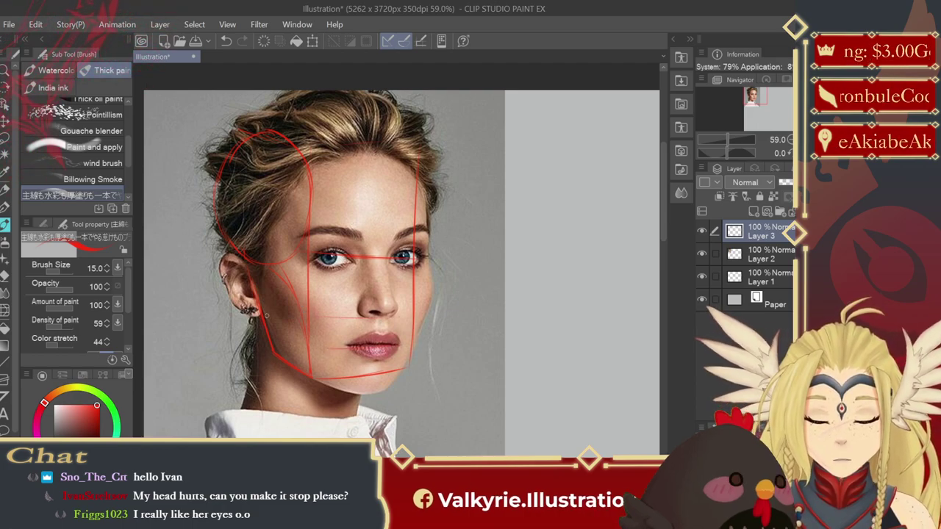
mouse_move(337, 167)
mouse_down()
mouse_move(376, 232)
mouse_move(341, 150)
mouse_up()
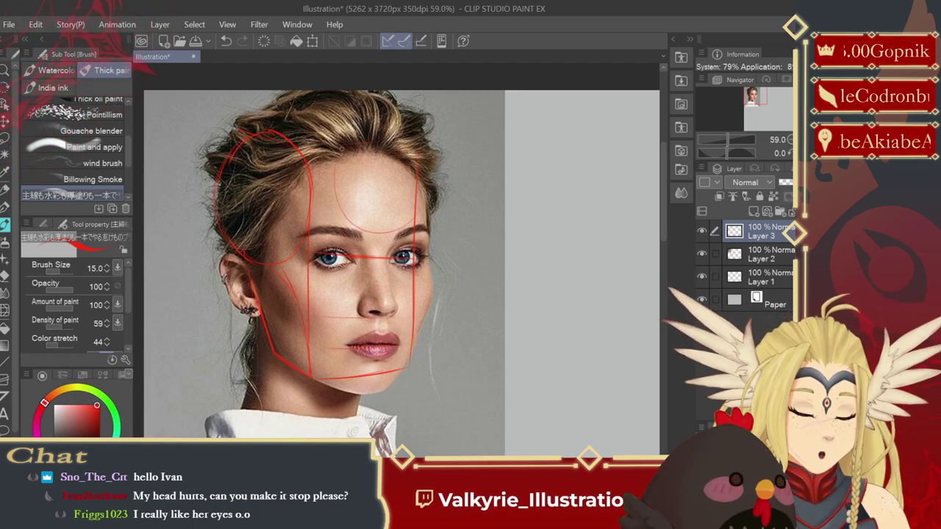
key(ctrl+z)
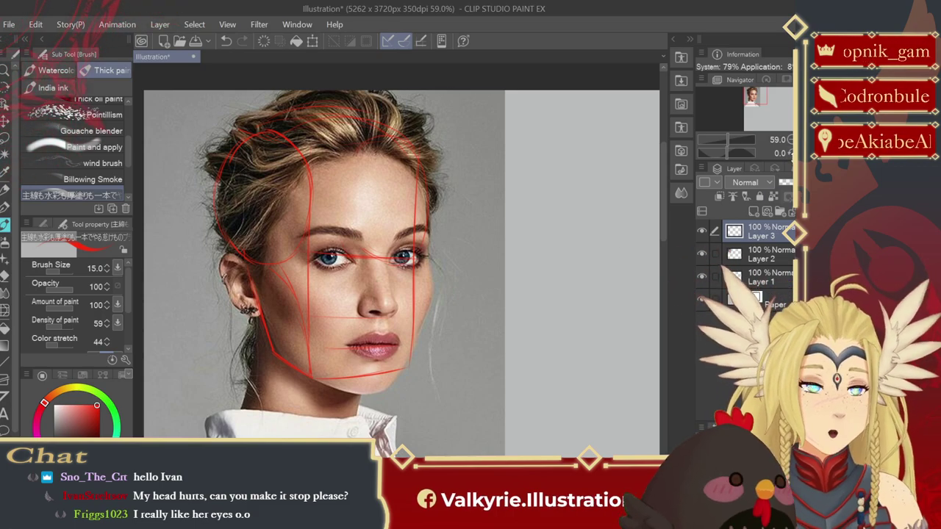
- Redraw the eye line across the face with the canvas rotated to -10 degrees, and reset the rotation
key(minus)
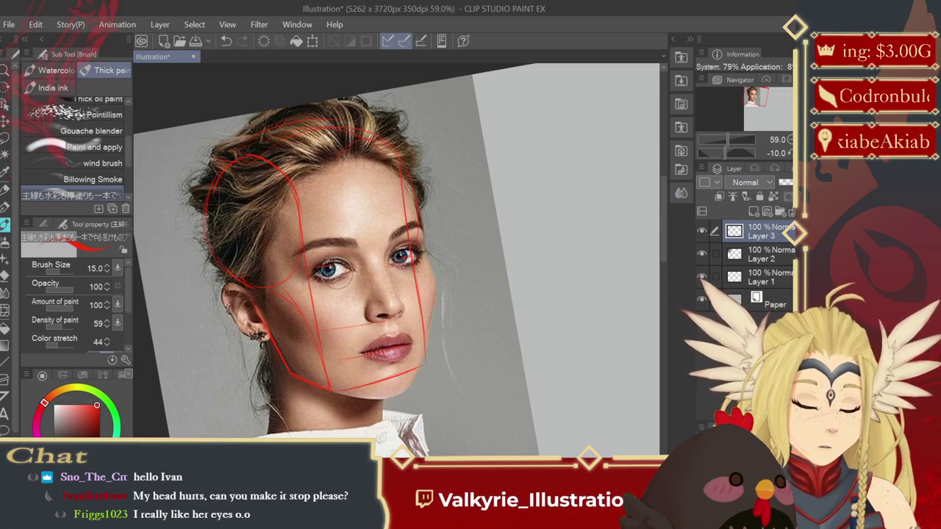
drag(302, 279, 423, 252)
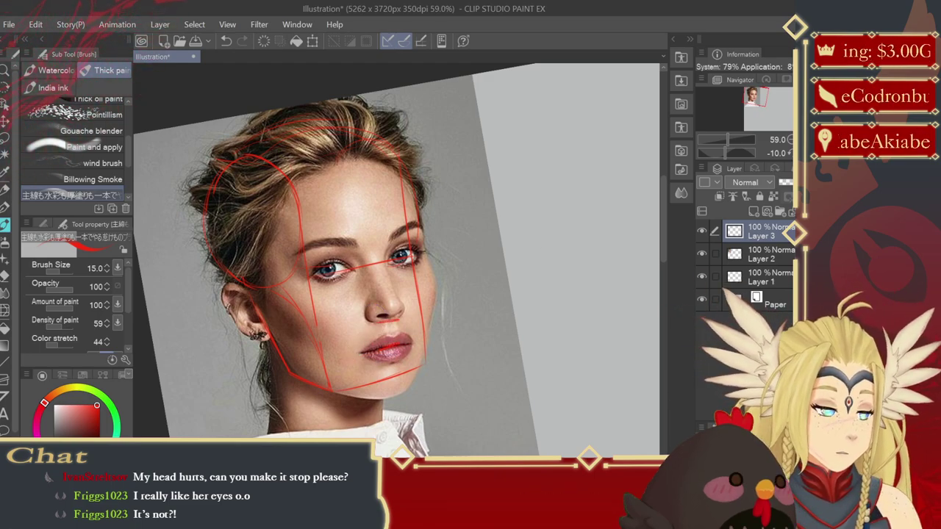
click(789, 153)
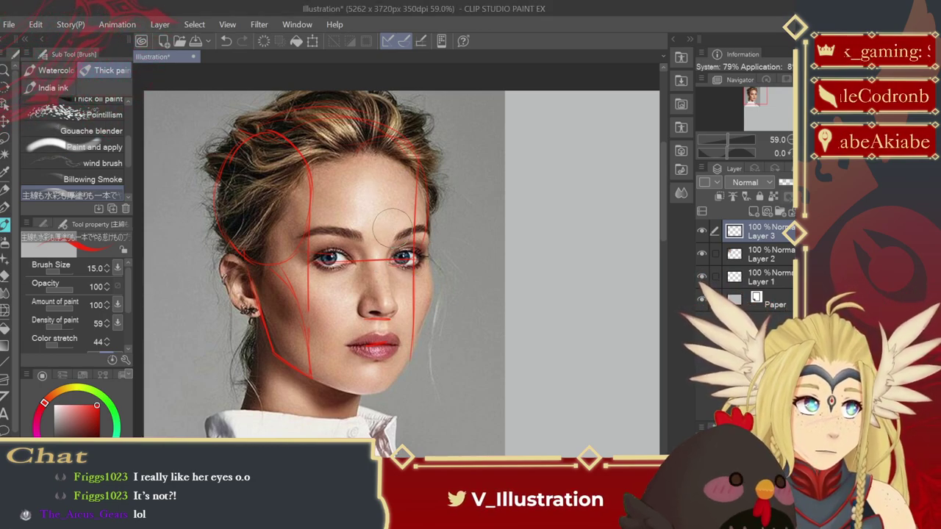
- Outline the nose wedge, both eye sockets with the brow line, and the far cheek and chin contour in red
key(ctrl+z)
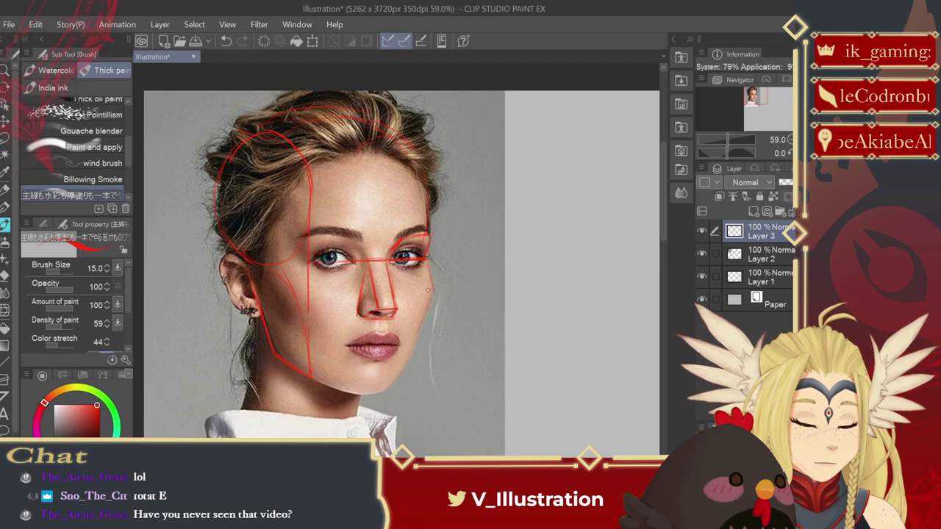
drag(431, 292, 402, 363)
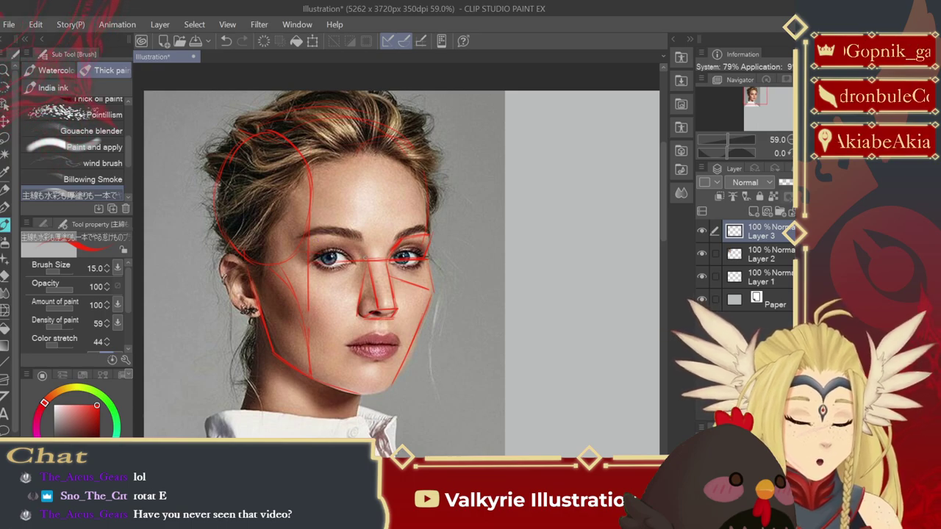
drag(305, 237, 314, 265)
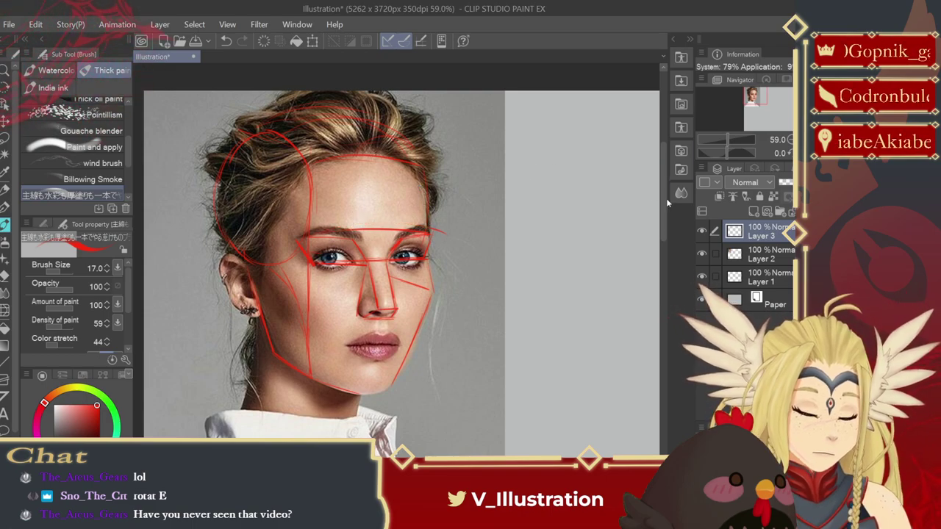
scroll(665, 203, down, 3)
scroll(598, 193, up, 2)
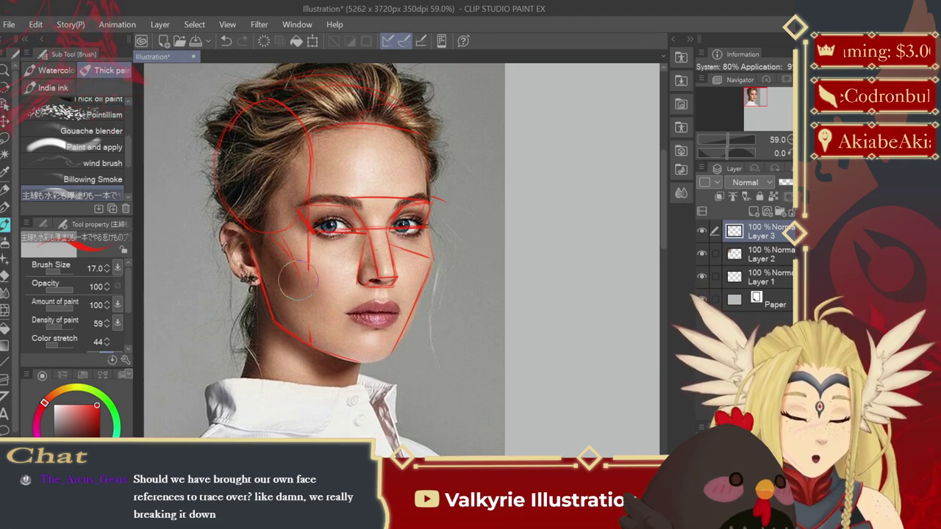
- Draw the curved cheek-to-chin plane edge, short nose-level guides on both cheeks, and the angular lip outline in red
drag(287, 257, 322, 297)
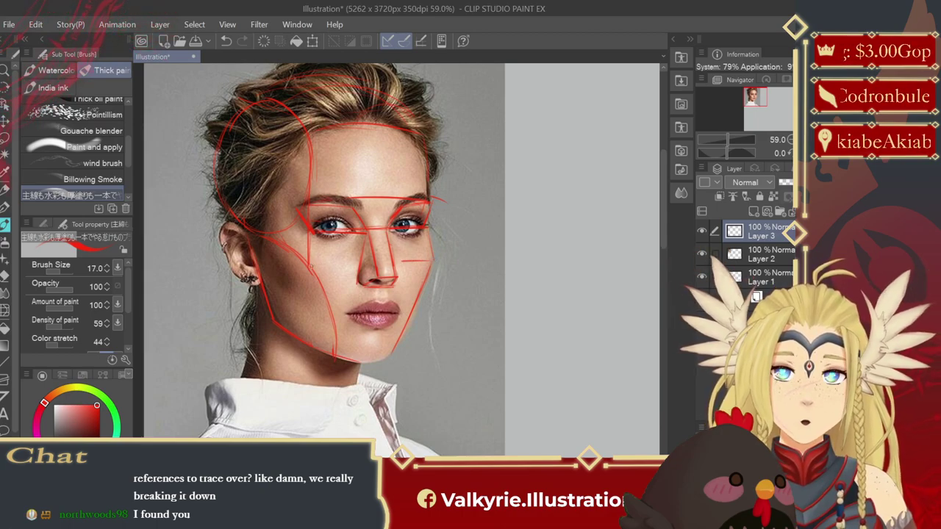
drag(317, 266, 353, 269)
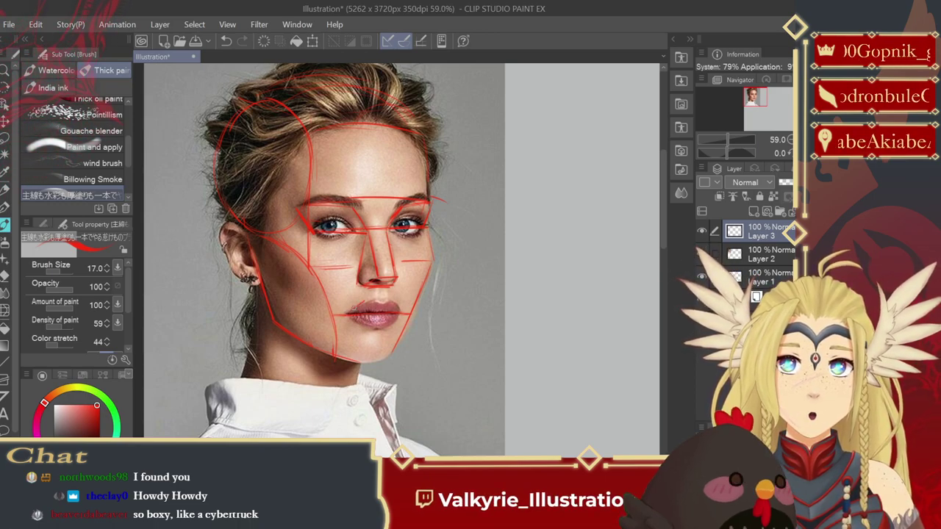
drag(372, 301, 397, 299)
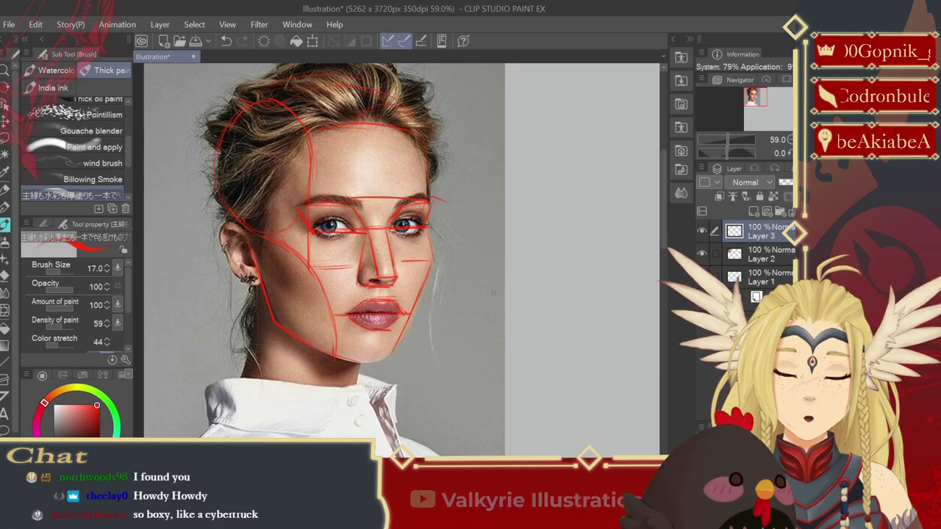
- Hide the first portrait photo and its red construction layer, and paste the second portrait photo as a new layer
click(702, 255)
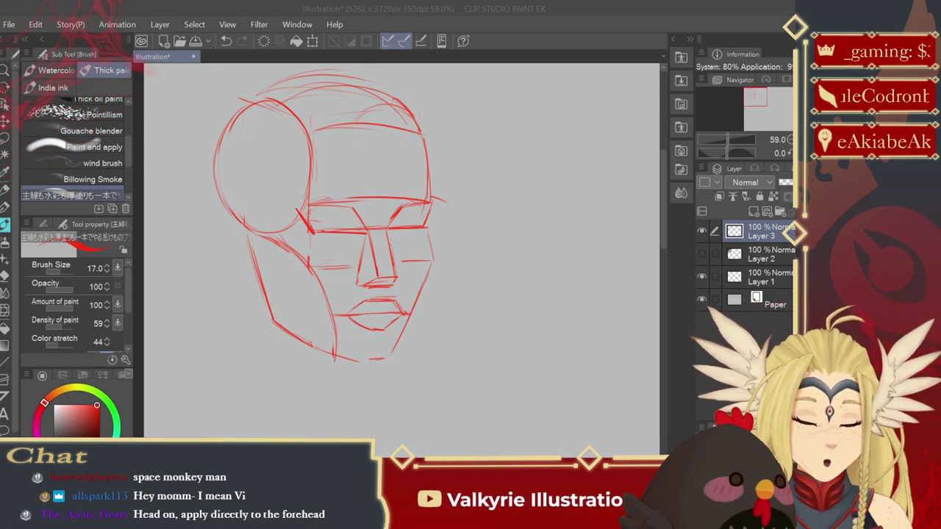
click(703, 232)
key(ctrl+v)
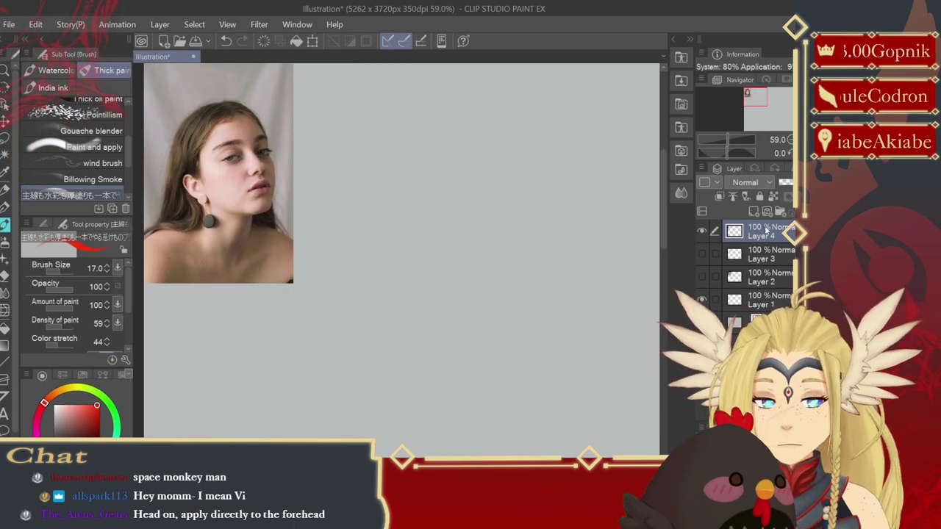
- Enlarge the pasted portrait and position it along the canvas's upper-left edge, leaving empty space beside it for sketching
key(ctrl+t)
drag(291, 286, 359, 401)
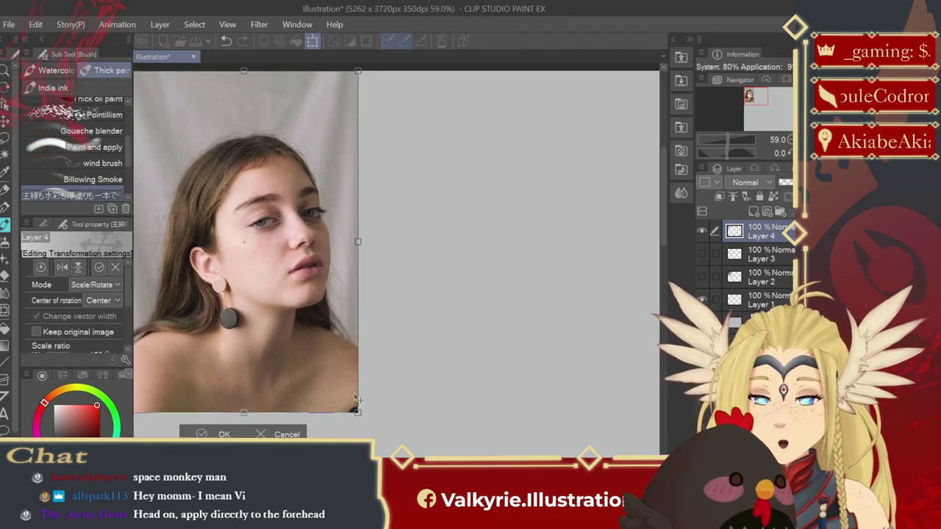
drag(312, 316, 314, 270)
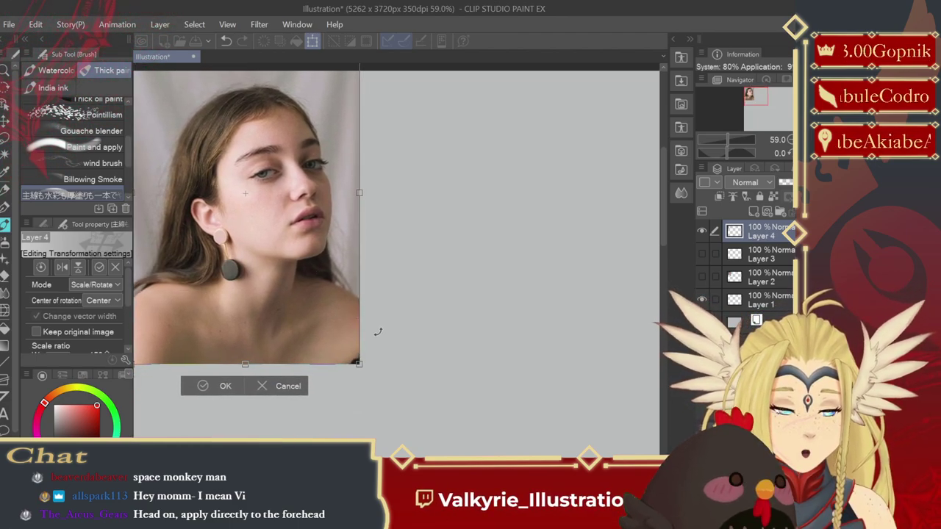
key(Return)
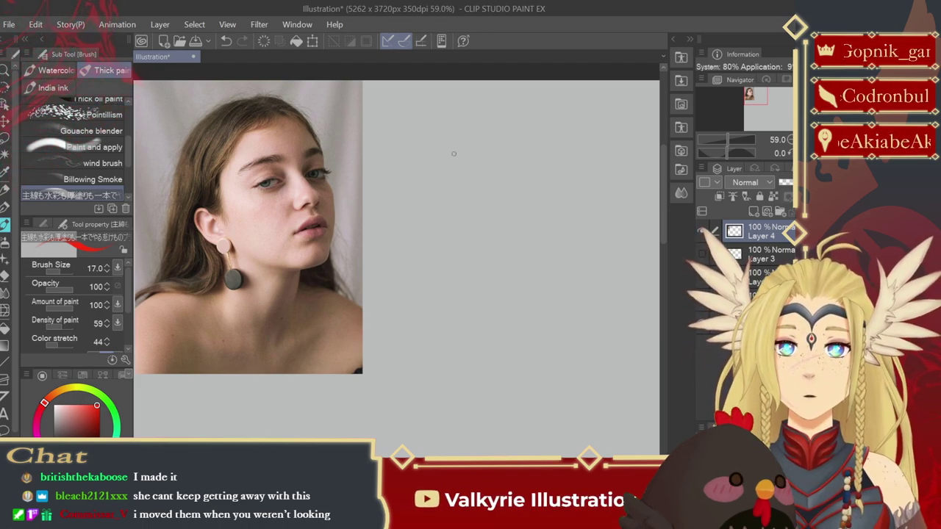
mouse_move(470, 161)
mouse_down()
mouse_move(485, 200)
mouse_move(446, 188)
mouse_move(477, 170)
mouse_move(468, 209)
mouse_up()
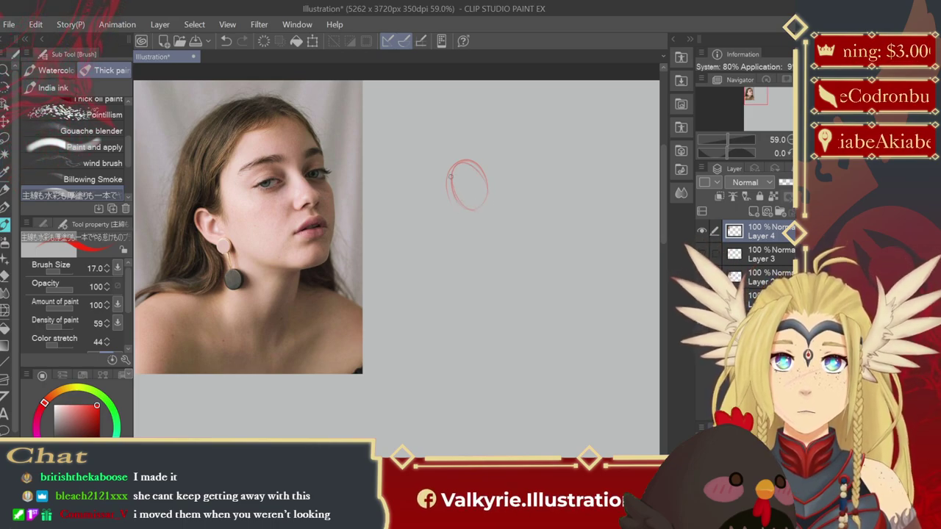
drag(452, 176, 484, 211)
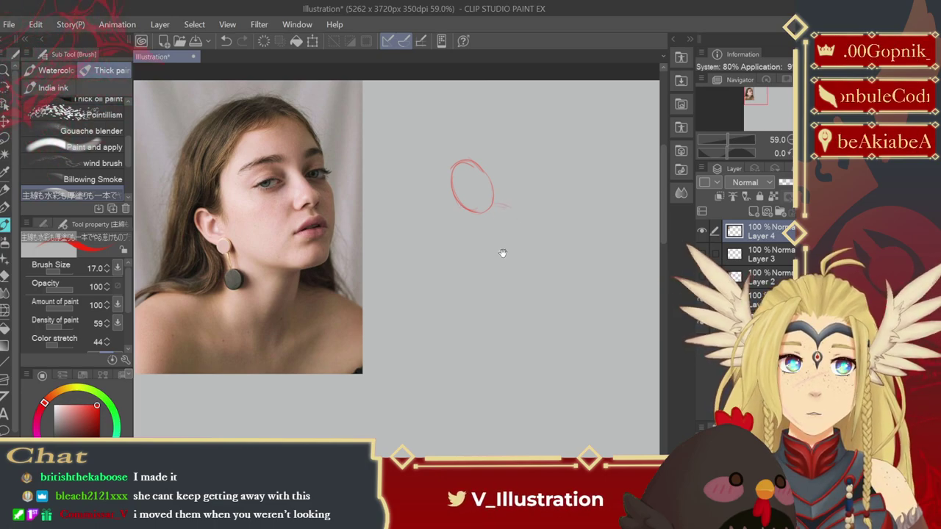
drag(503, 253, 470, 262)
drag(461, 212, 491, 258)
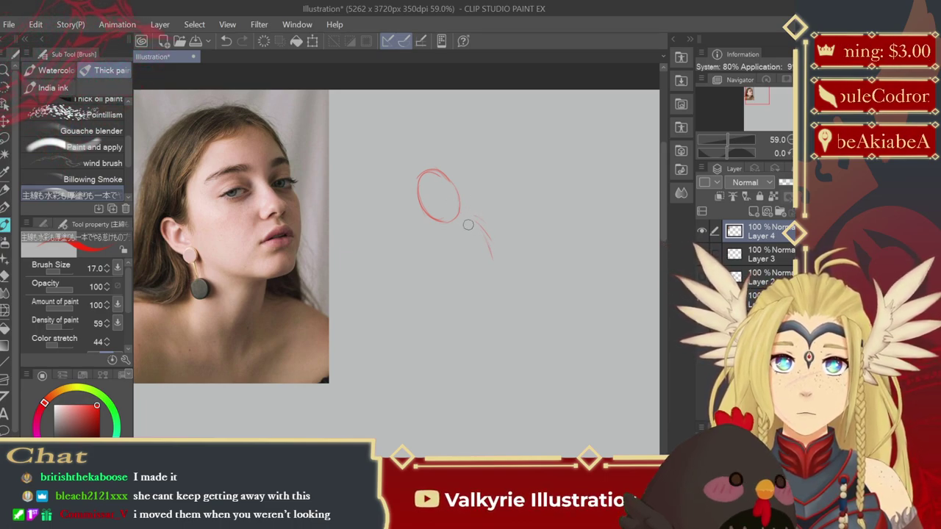
key(ctrl+z)
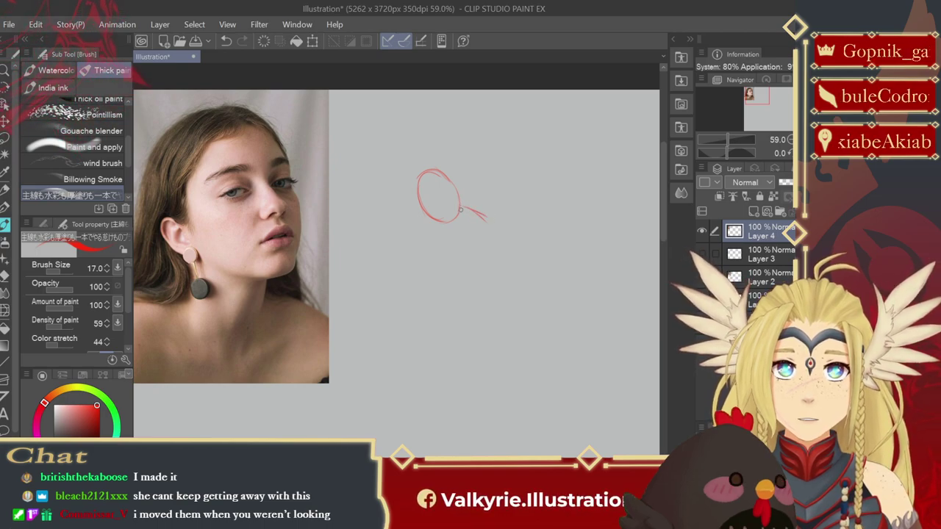
mouse_move(461, 208)
mouse_down()
mouse_move(495, 224)
mouse_move(522, 265)
mouse_up()
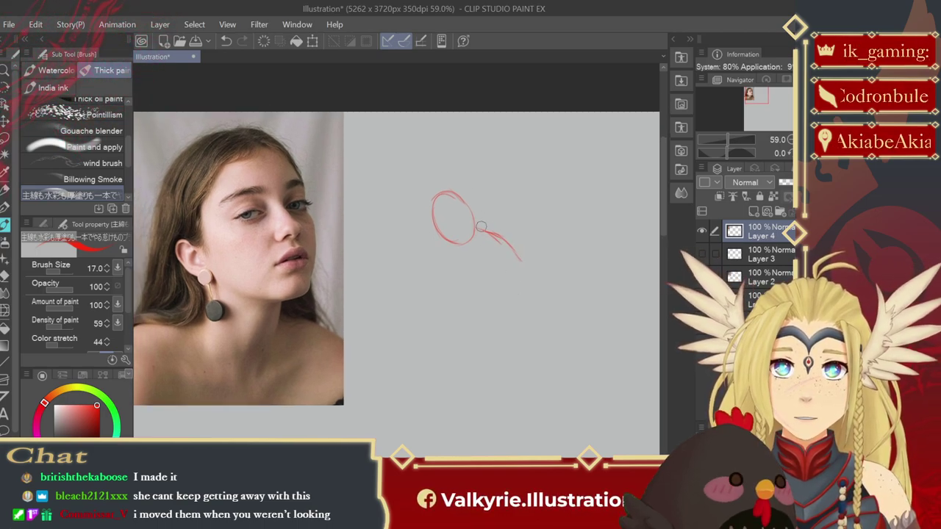
mouse_move(477, 229)
mouse_down()
mouse_move(483, 217)
mouse_move(525, 272)
mouse_move(481, 204)
mouse_up()
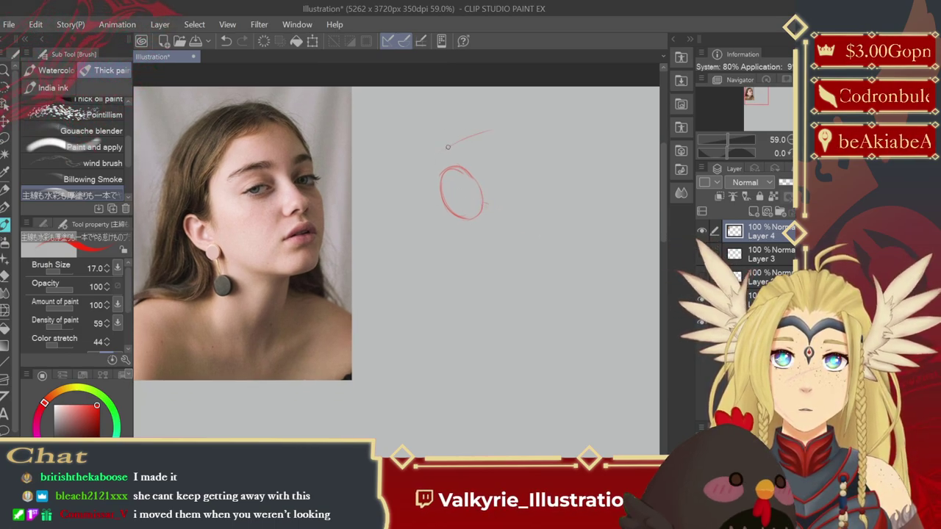
drag(447, 147, 515, 127)
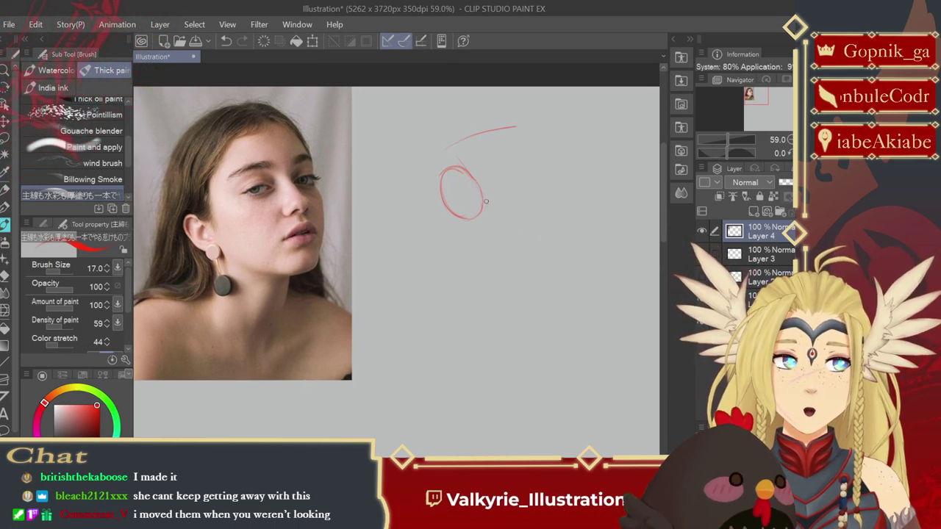
drag(479, 192, 527, 259)
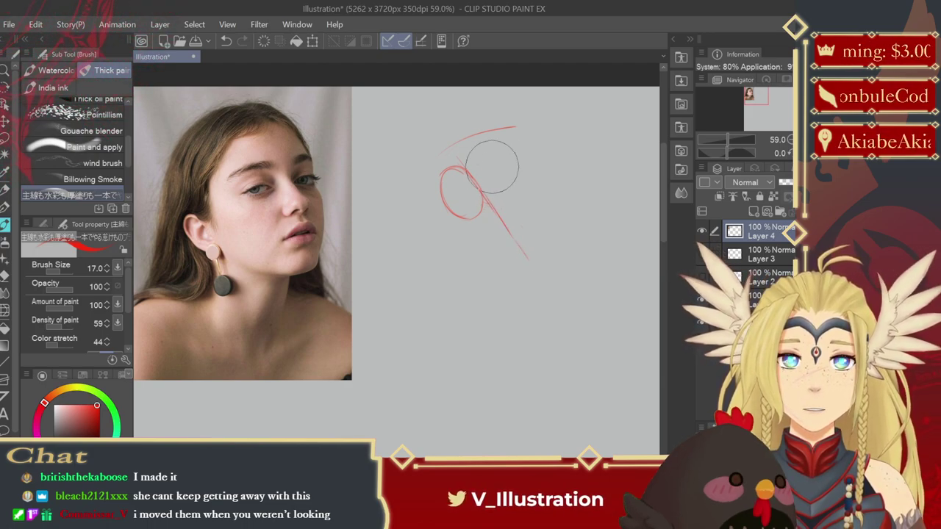
mouse_move(485, 157)
mouse_down()
mouse_move(450, 175)
mouse_move(497, 138)
mouse_move(504, 246)
mouse_move(489, 269)
mouse_up()
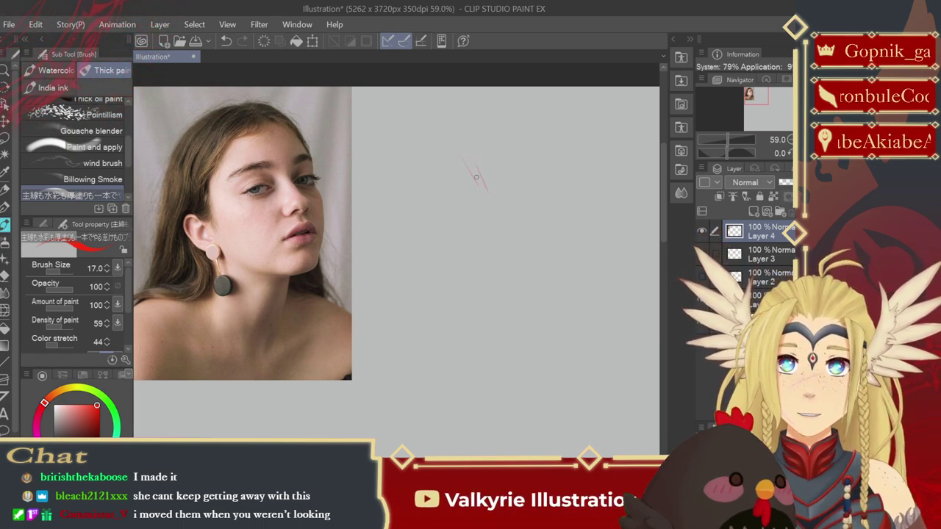
- Sketch the head's front plane as a tilted red rectangle beside the portrait, matching the tilt of the face
drag(467, 164, 522, 272)
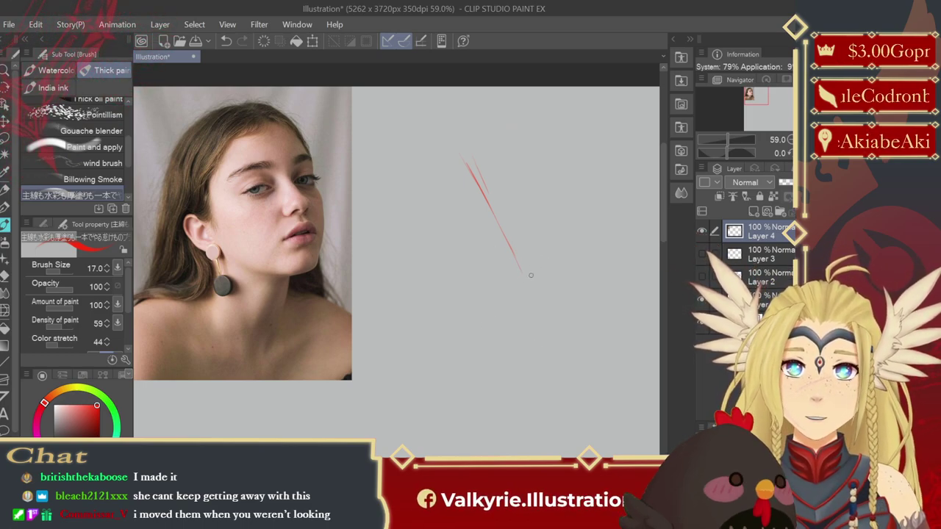
drag(525, 278, 576, 258)
key(ctrl+z)
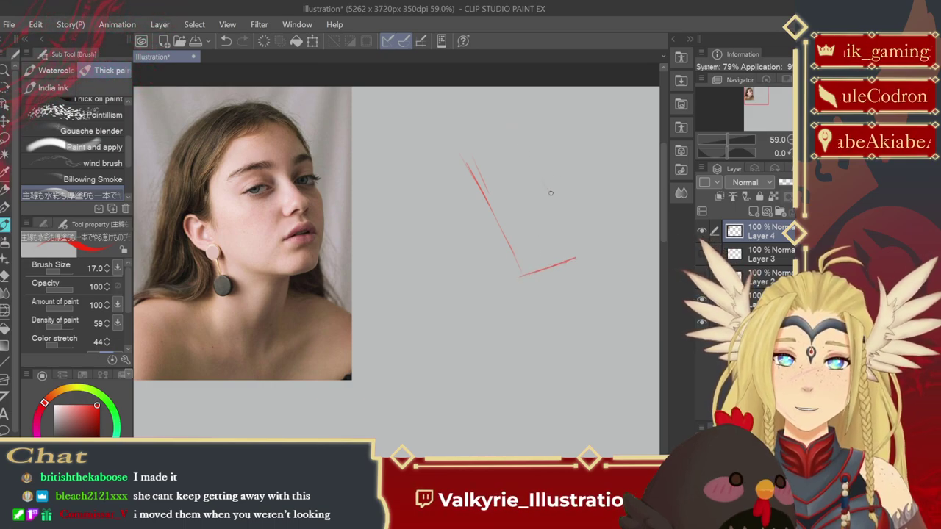
drag(526, 151, 563, 226)
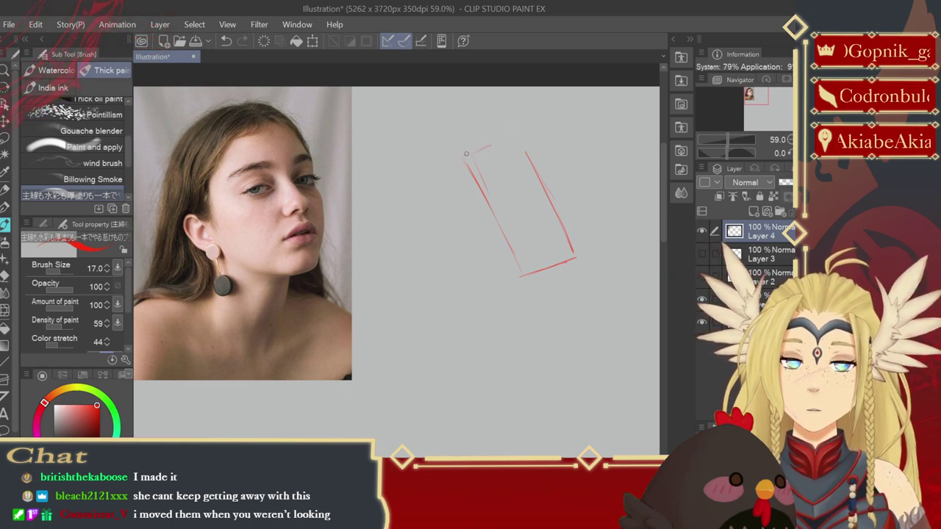
drag(465, 154, 522, 139)
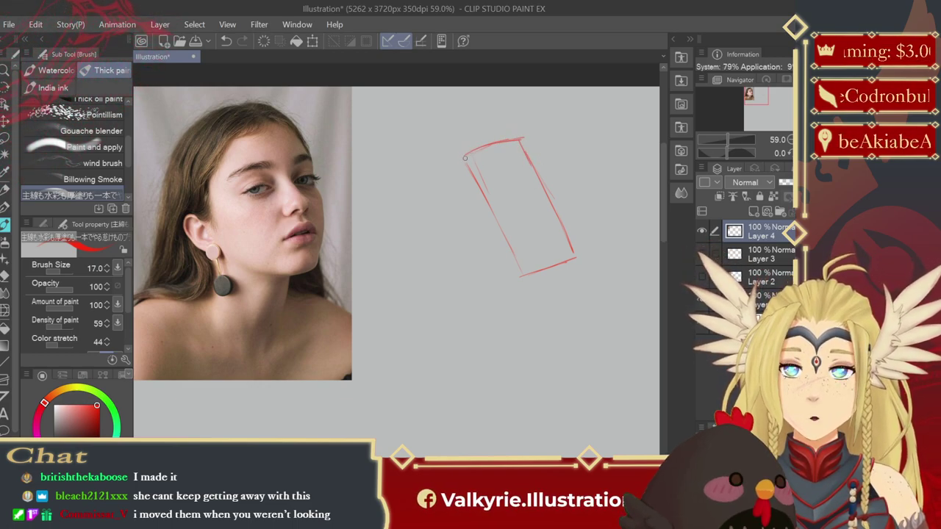
drag(454, 159, 528, 137)
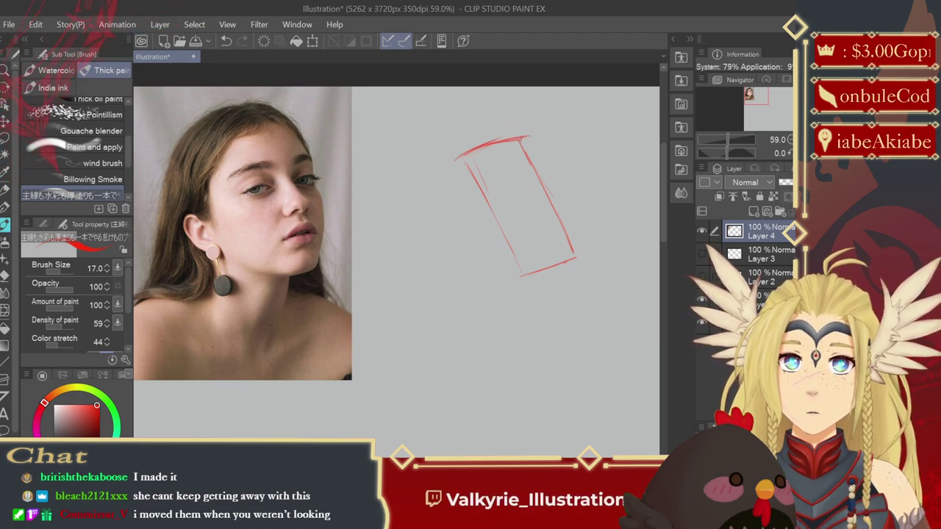
key(ctrl+z)
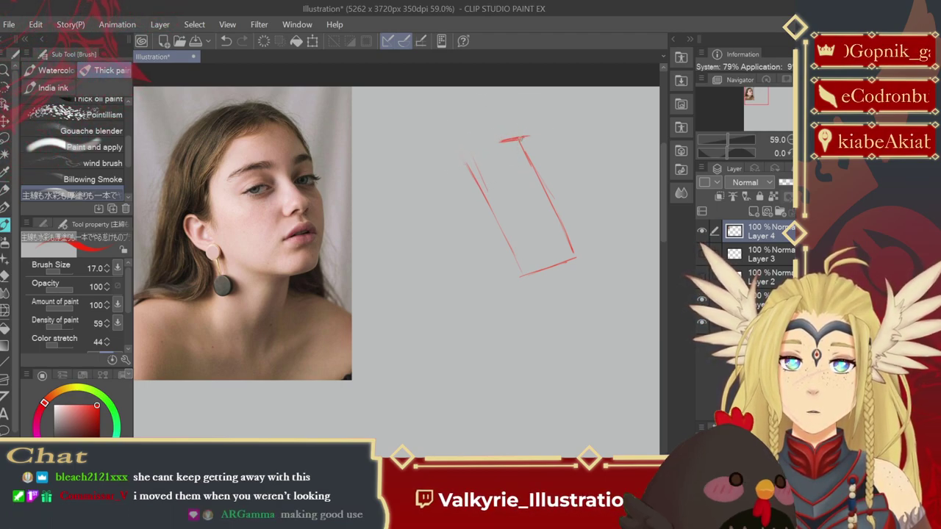
drag(464, 157, 528, 137)
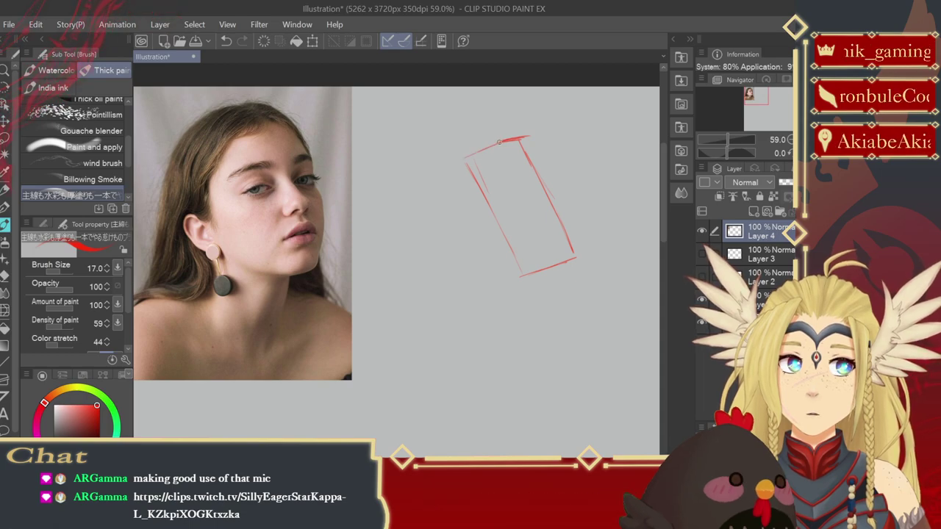
- Redraw the front plane's top edge and near side edge slightly wider with clean, continuous red lines
key(bracketleft)
key(bracketleft)
key(bracketleft)
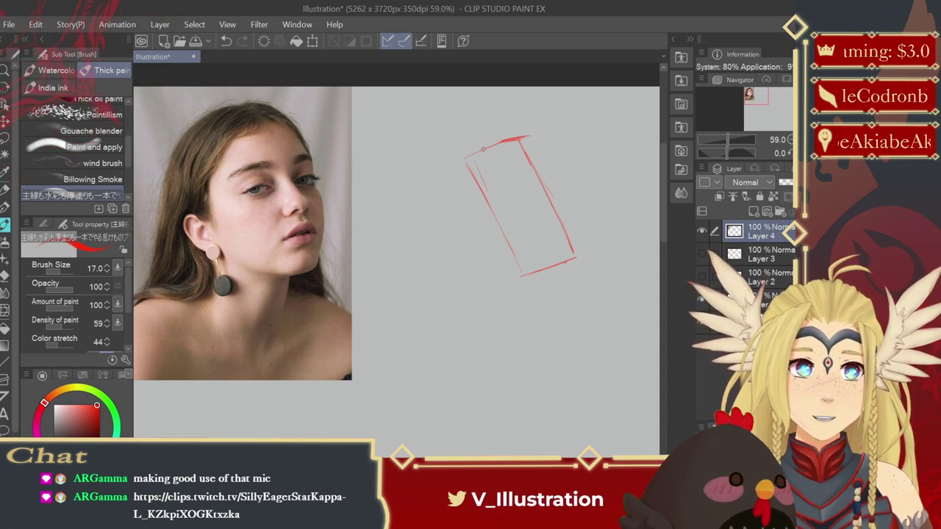
key(bracketright)
key(bracketright)
key(bracketright)
mouse_move(507, 140)
mouse_down()
mouse_move(447, 165)
mouse_move(504, 255)
mouse_up()
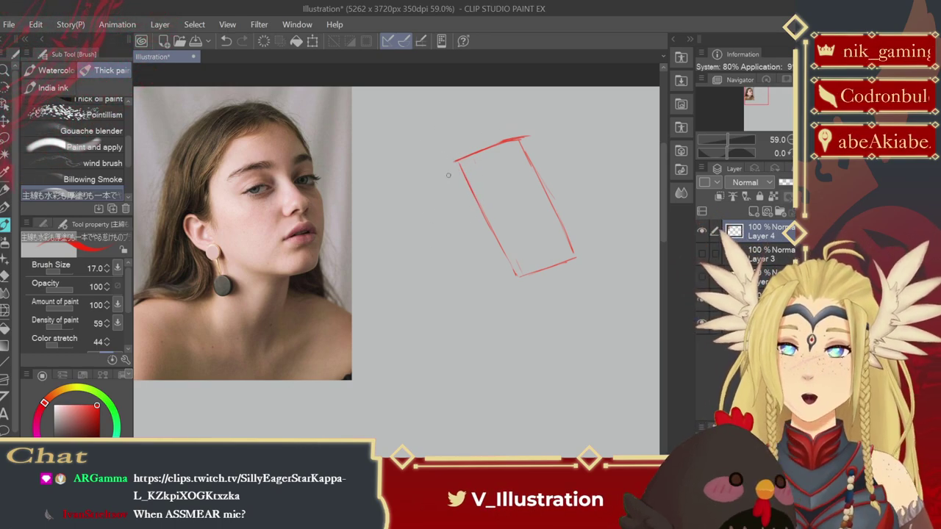
- Add the receding side plane and the narrow underside to the front plane to form a tilted head box
drag(458, 161, 433, 192)
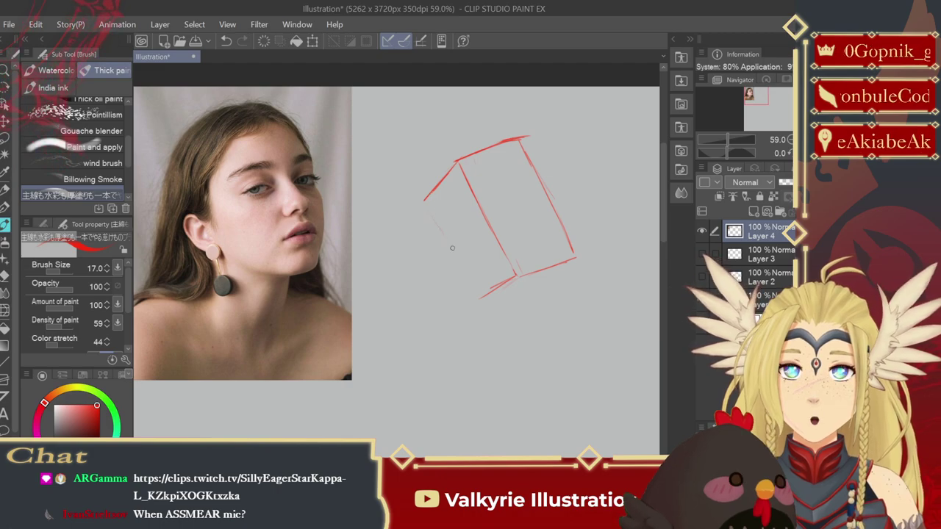
drag(431, 211, 476, 294)
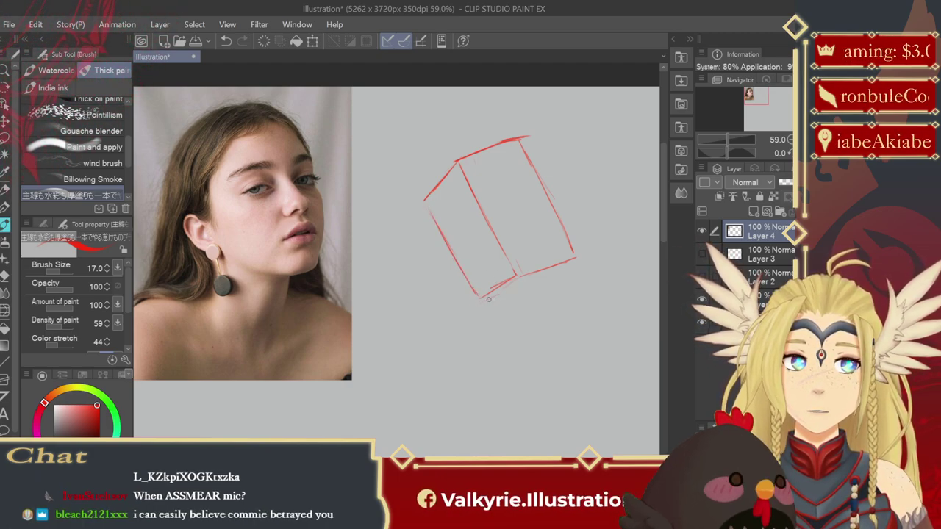
mouse_move(486, 299)
mouse_down()
mouse_move(559, 273)
mouse_move(531, 289)
mouse_up()
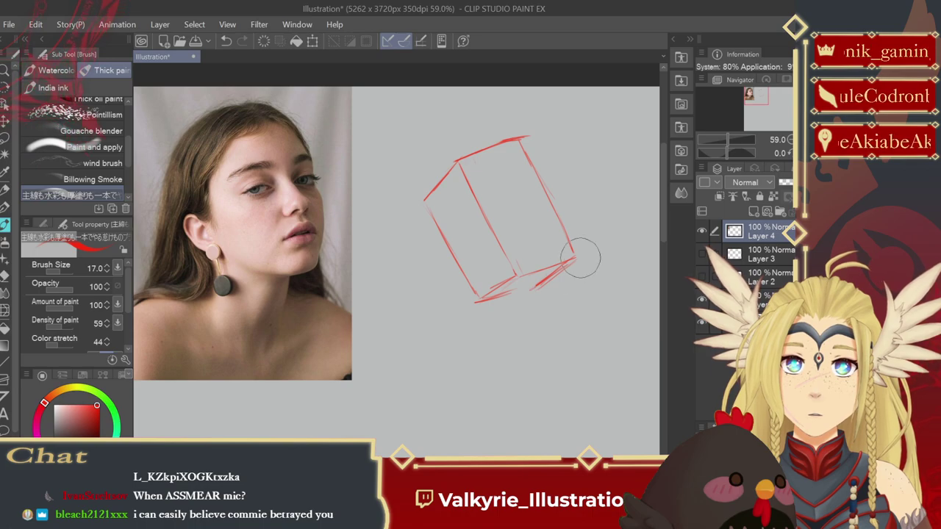
drag(567, 261, 529, 292)
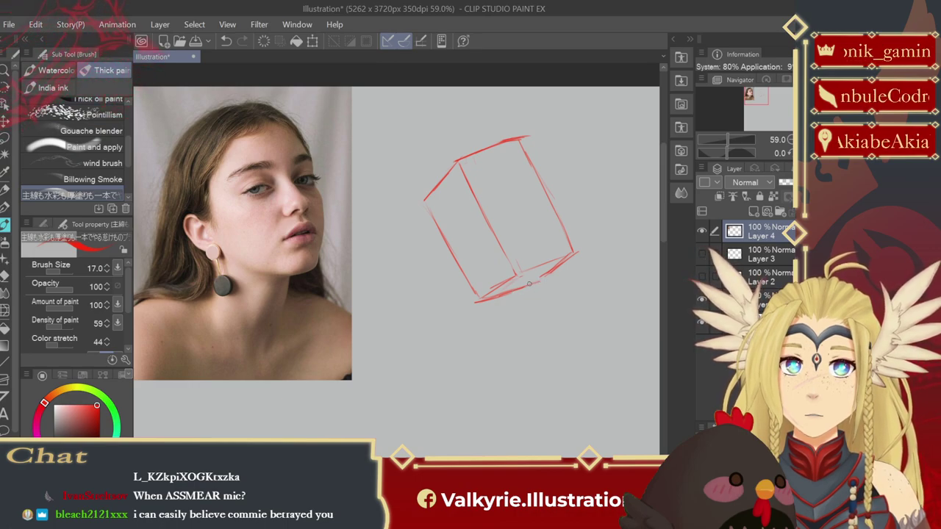
mouse_move(548, 271)
mouse_down()
mouse_move(514, 294)
mouse_move(486, 298)
mouse_move(516, 287)
mouse_up()
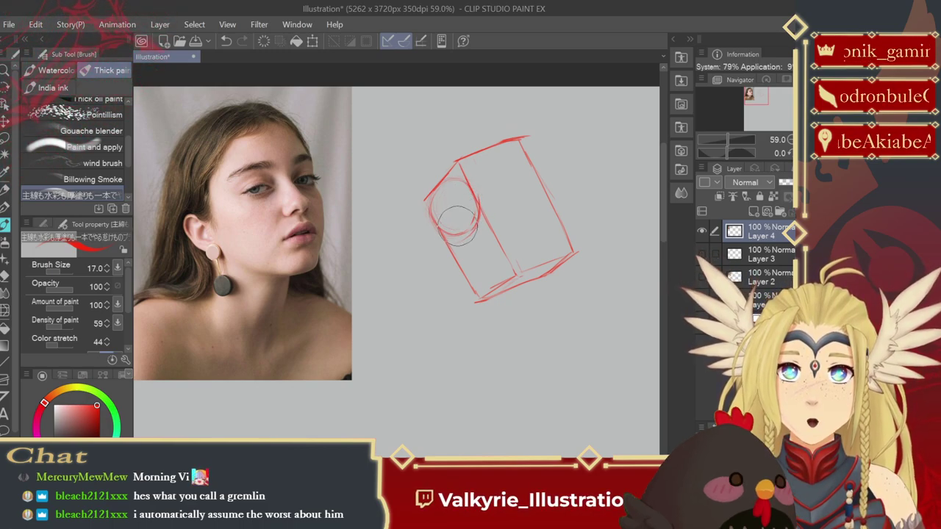
- Draw the side-plane oval with its jaw curve and curved hairline and brow guides on the front plane, removing the stray central stroke
drag(466, 213, 454, 181)
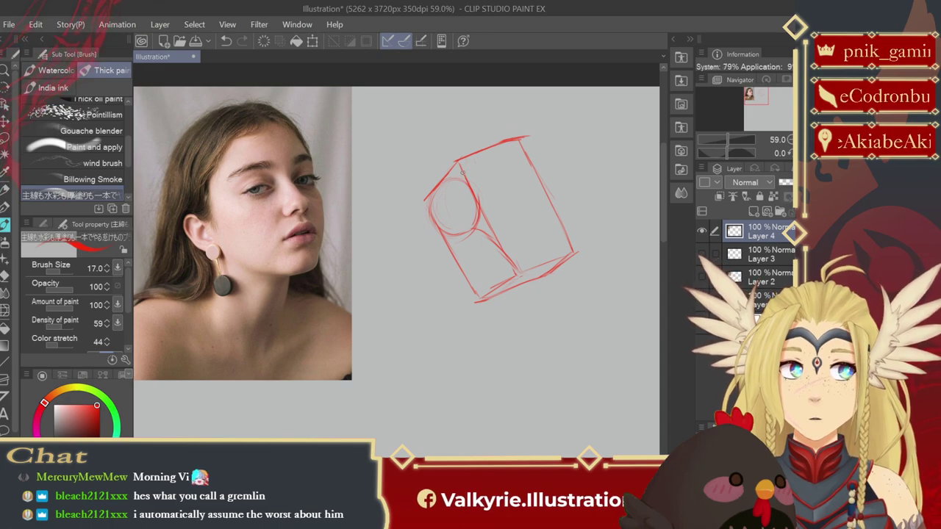
drag(512, 150, 526, 146)
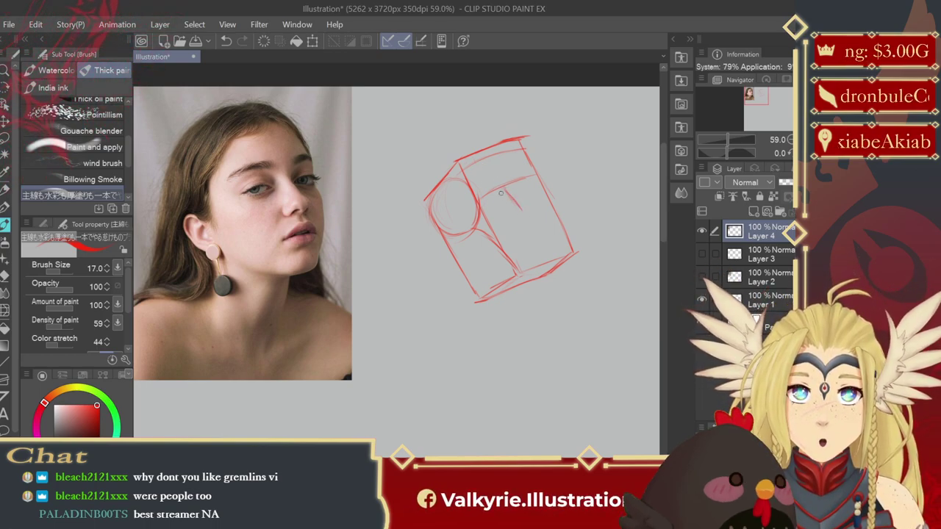
drag(511, 183, 511, 185)
key(ctrl+z)
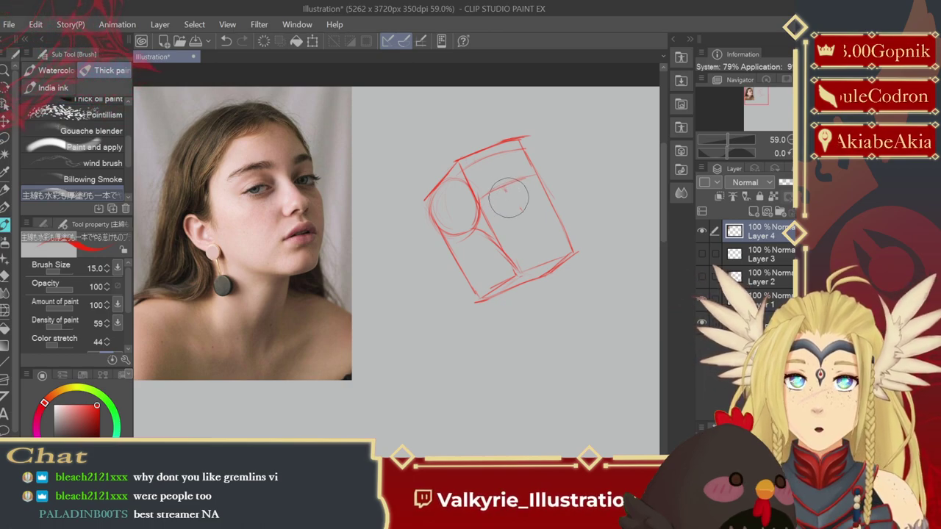
key(bracketleft)
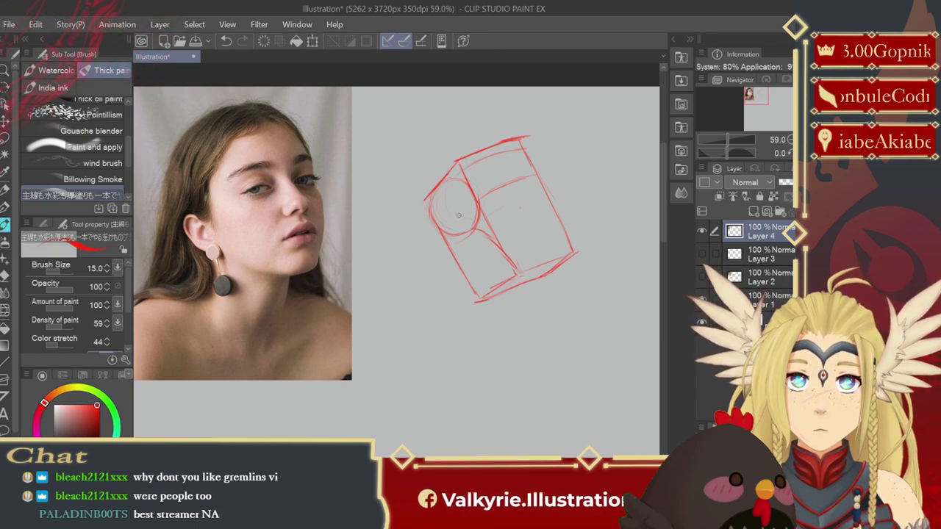
- Draw the ear inside the side-plane oval and block in the eye lines, nose wedge and lips on the tilted front plane
drag(453, 215, 460, 221)
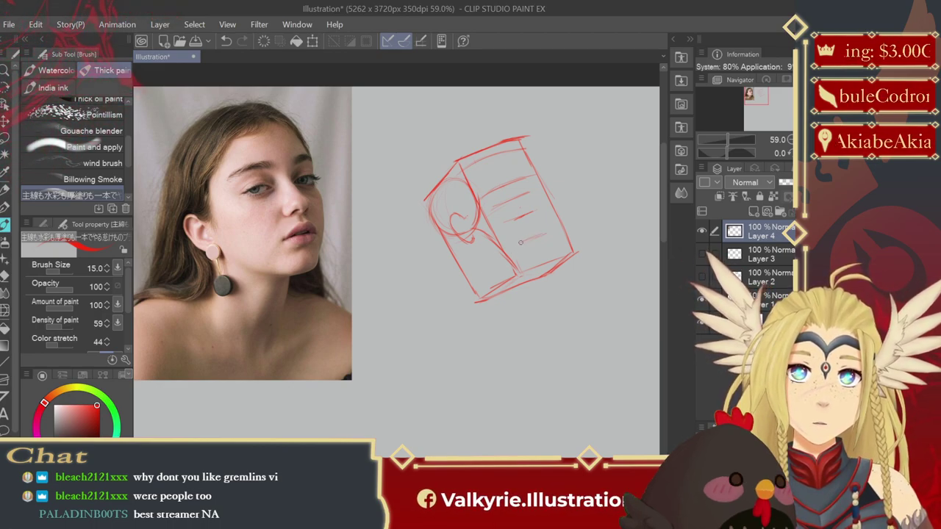
drag(522, 239, 531, 237)
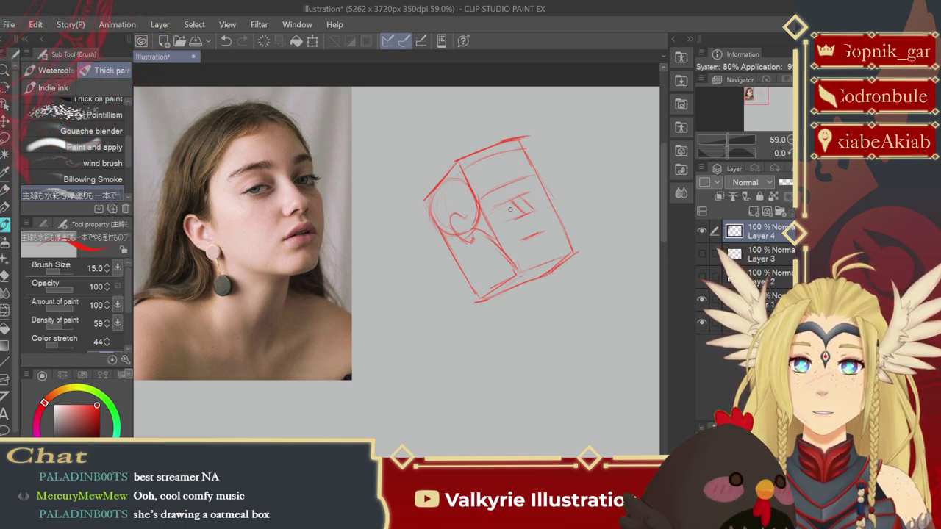
drag(512, 218, 516, 204)
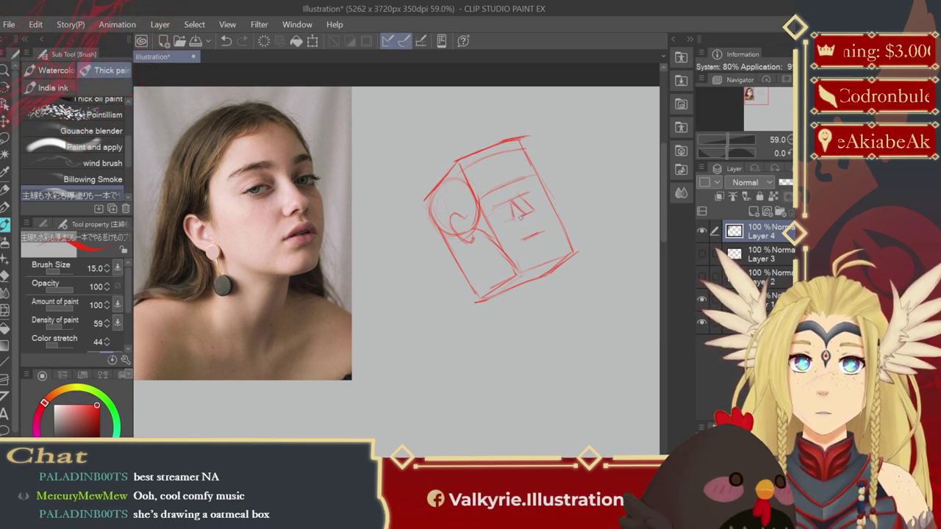
drag(517, 222, 522, 216)
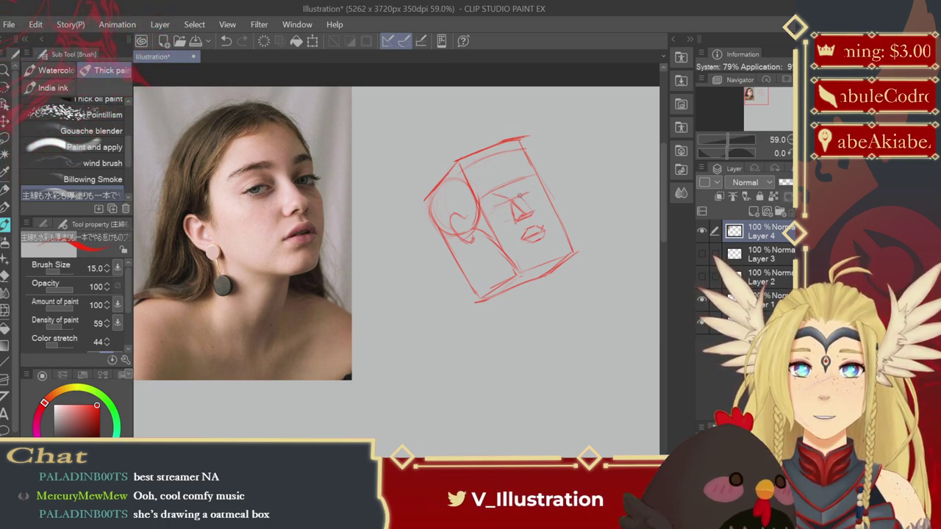
drag(519, 199, 526, 208)
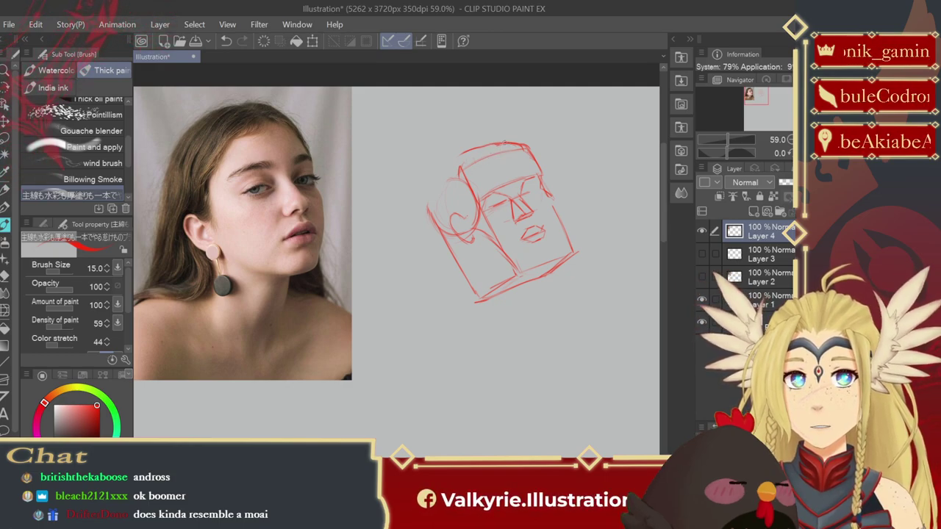
- Round the box into a head by drawing the curved skull, far cheek, jaw and chin contours in place of the straight edges
drag(472, 144, 444, 162)
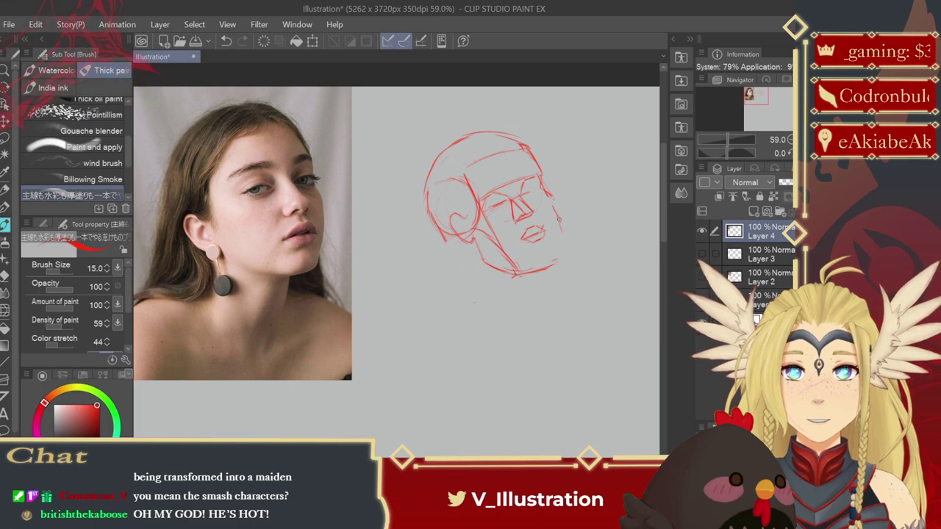
drag(558, 235, 558, 257)
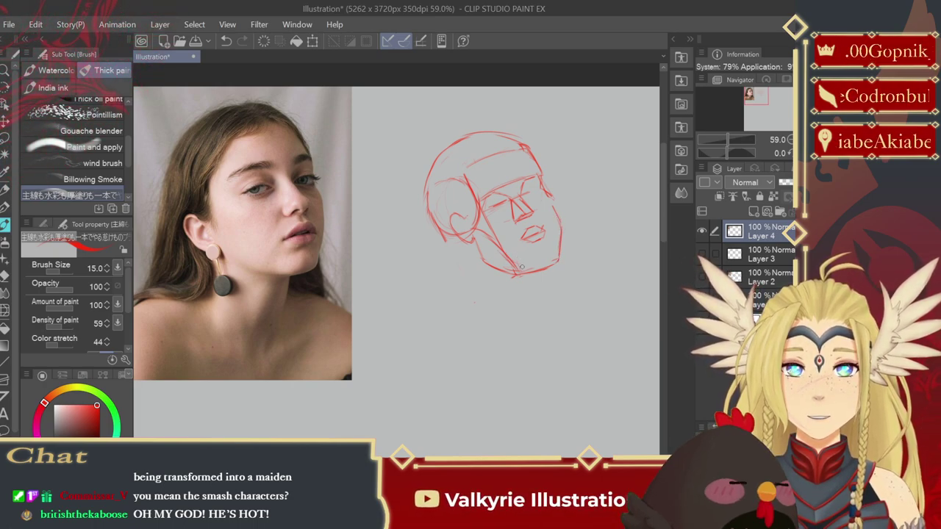
drag(512, 272, 480, 264)
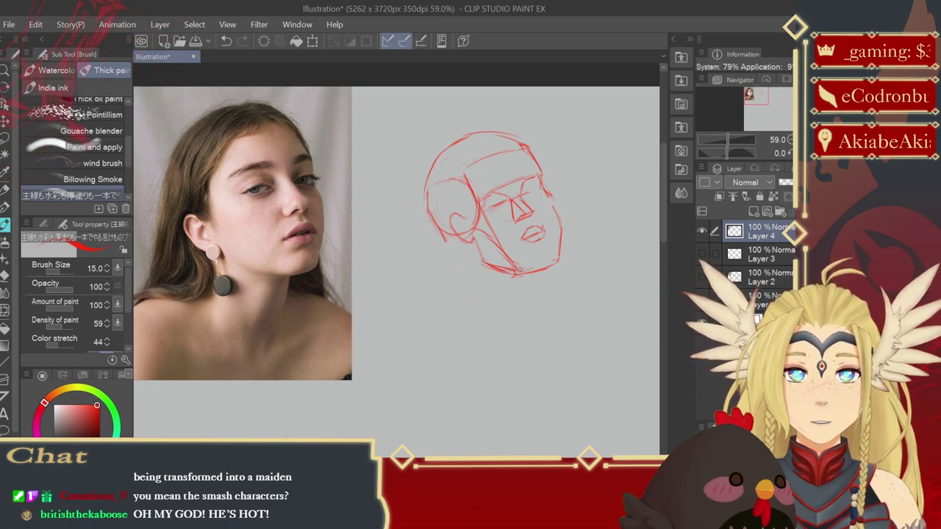
drag(518, 273, 557, 262)
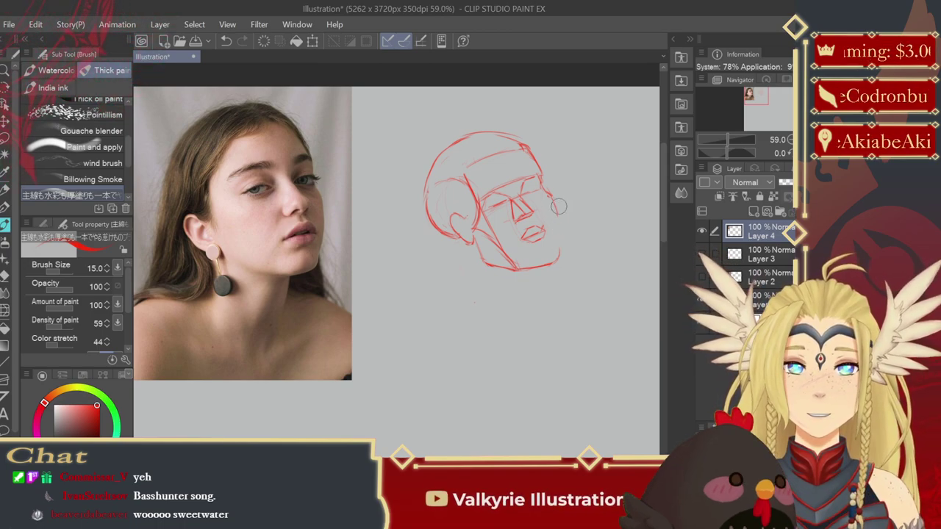
drag(557, 240, 556, 219)
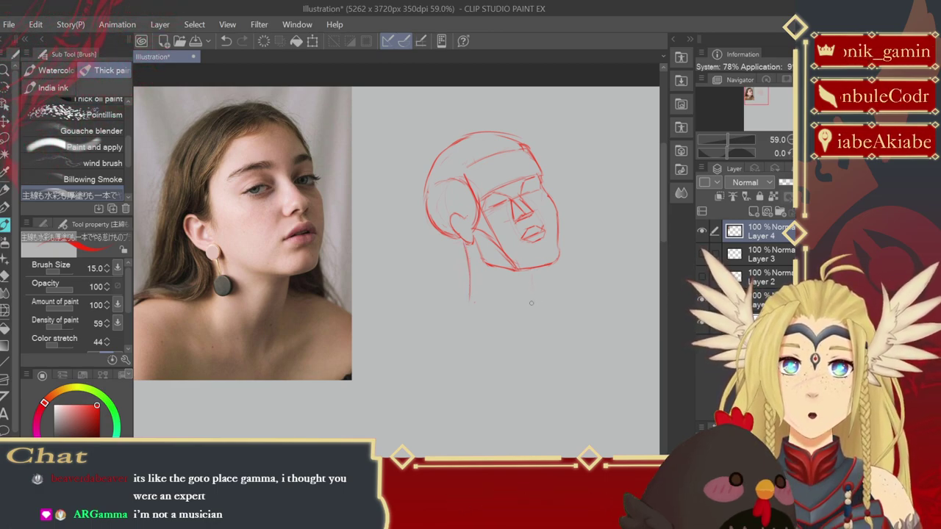
- Draw the front and back neck lines below the jaw and ear, undoing the last change to the back line
drag(528, 318, 530, 274)
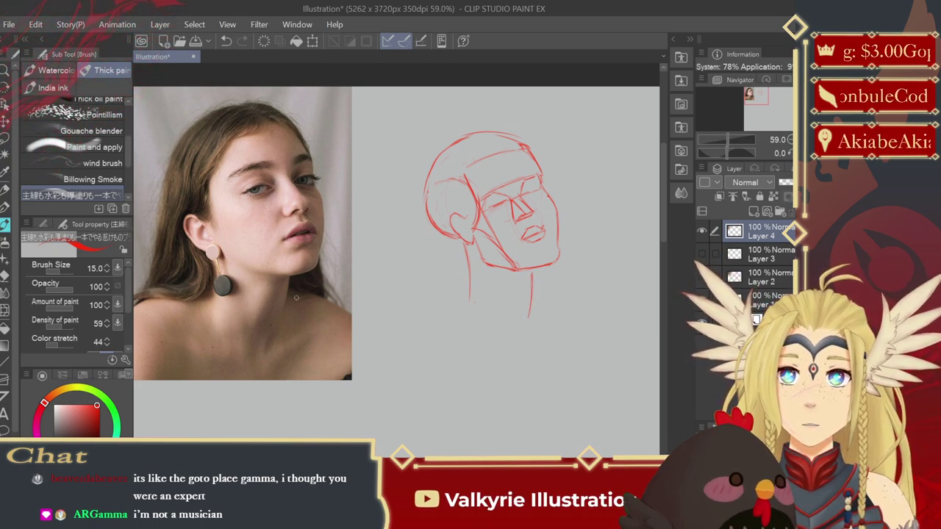
drag(460, 298, 464, 251)
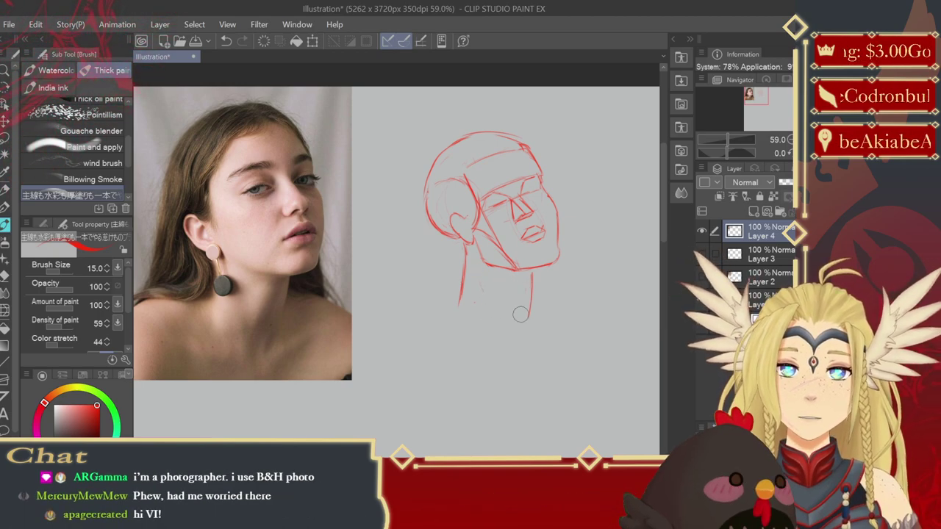
key(ctrl+z)
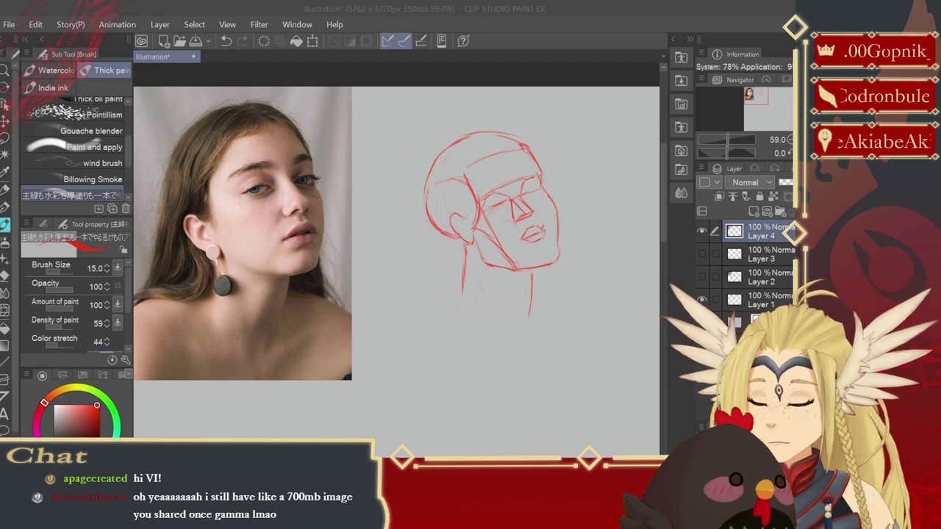
- Paste the portrait photo of the woman in the brown cap, enlarge it and place it below the previous portrait
click(334, 76)
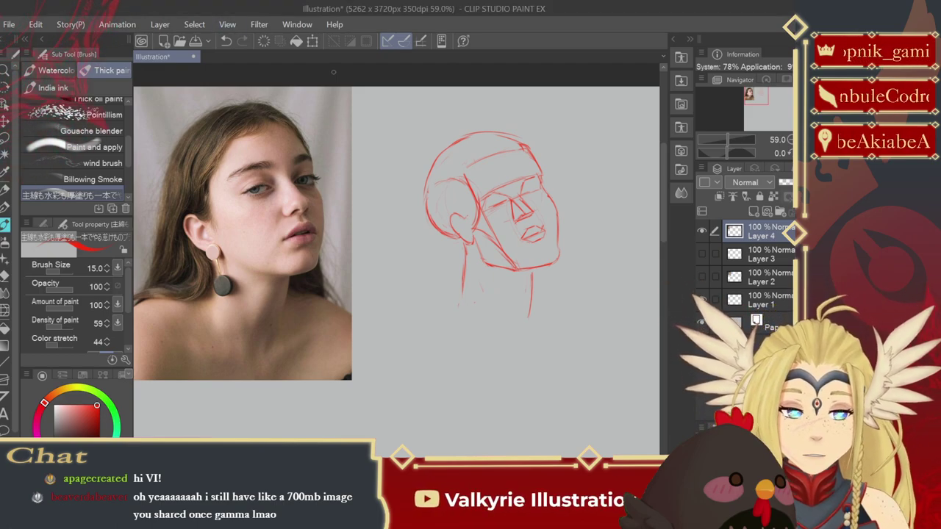
key(ctrl+v)
key(ctrl+t)
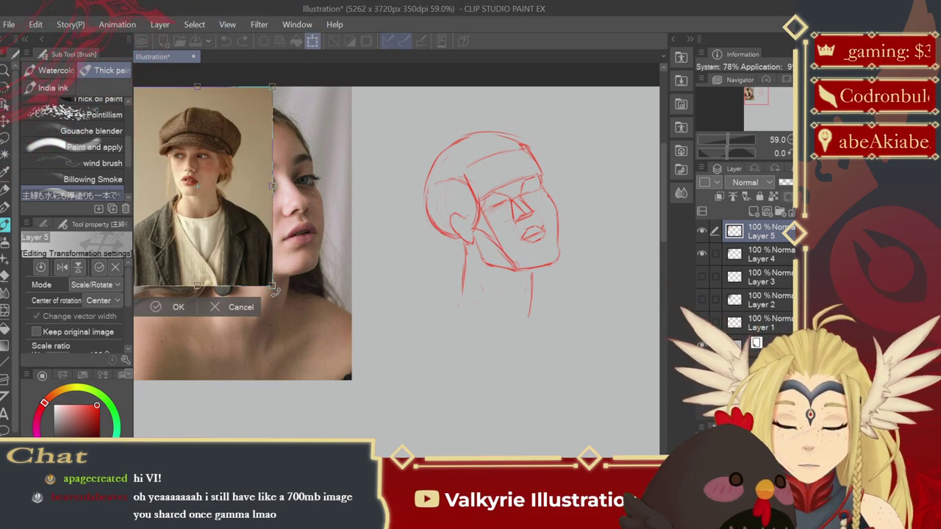
drag(310, 336, 346, 382)
drag(407, 402, 420, 170)
drag(342, 101, 316, 268)
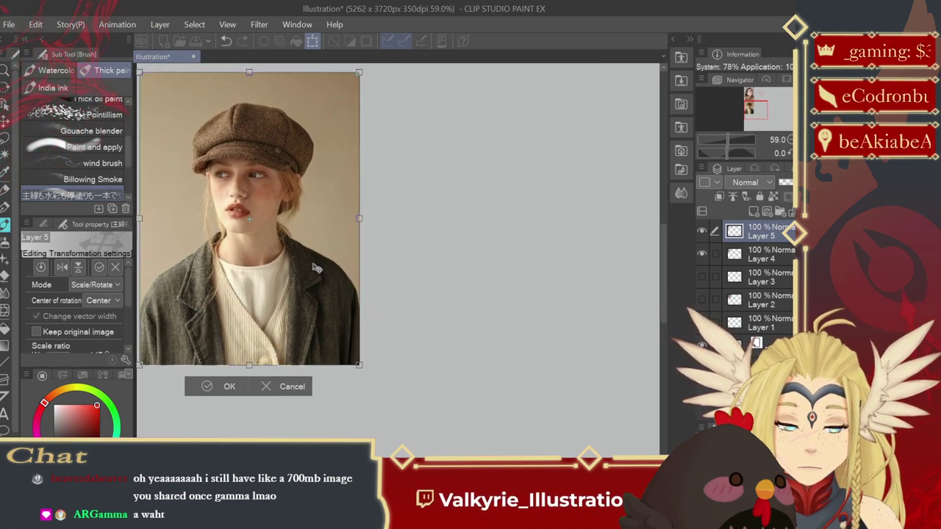
key(Return)
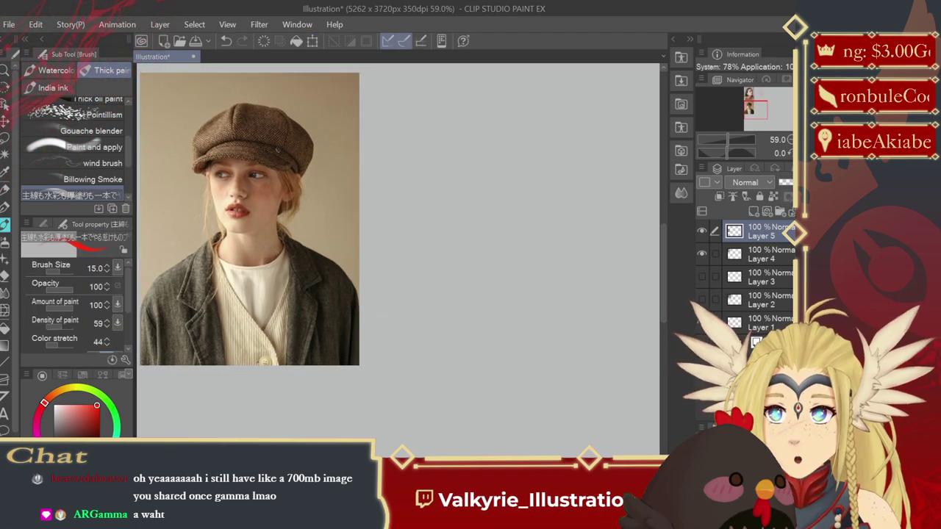
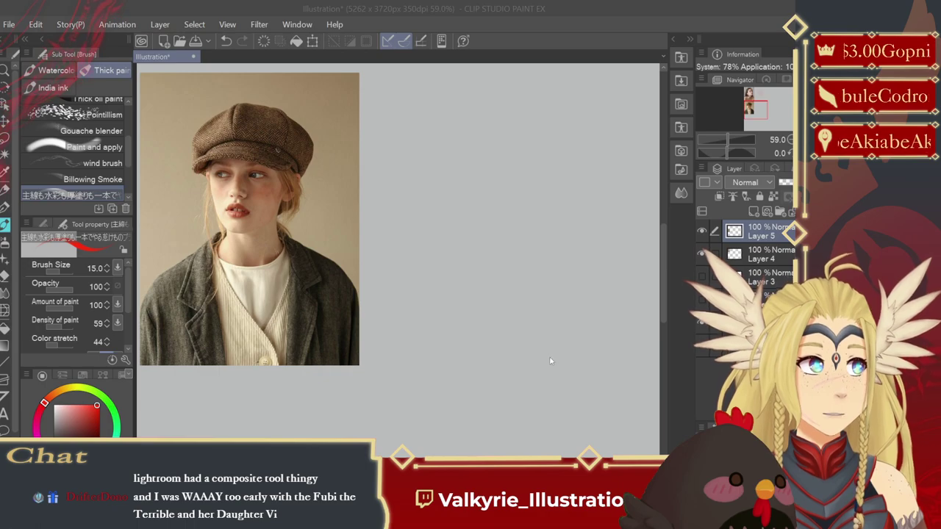
- Sketch an upright red front plane beside the cap portrait and add the narrow receding side and top planes to form a box
scroll(441, 283, up, 1)
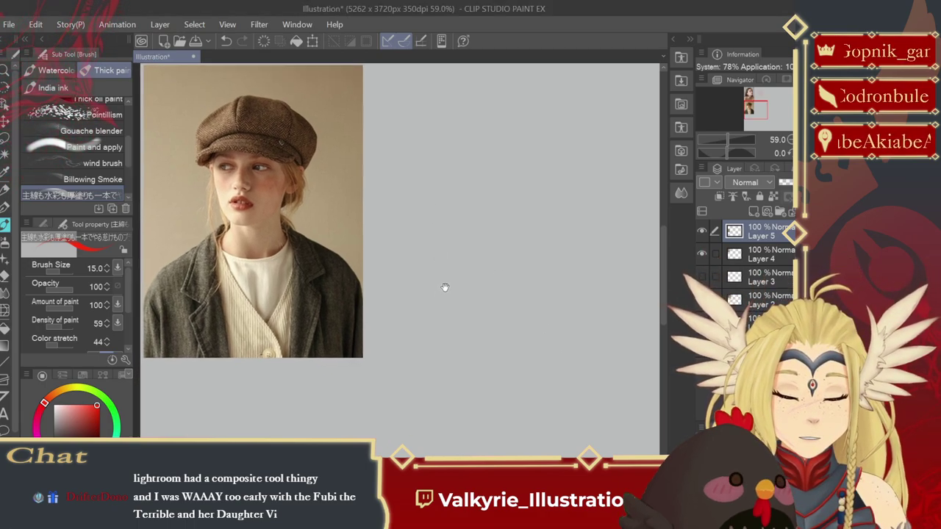
scroll(451, 319, down, 1)
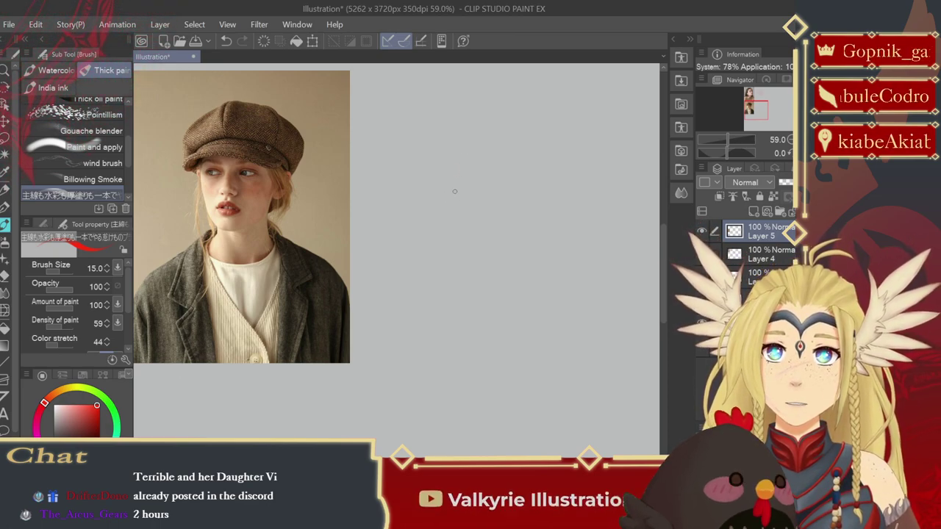
mouse_move(453, 196)
mouse_down()
mouse_move(456, 158)
mouse_move(454, 220)
mouse_up()
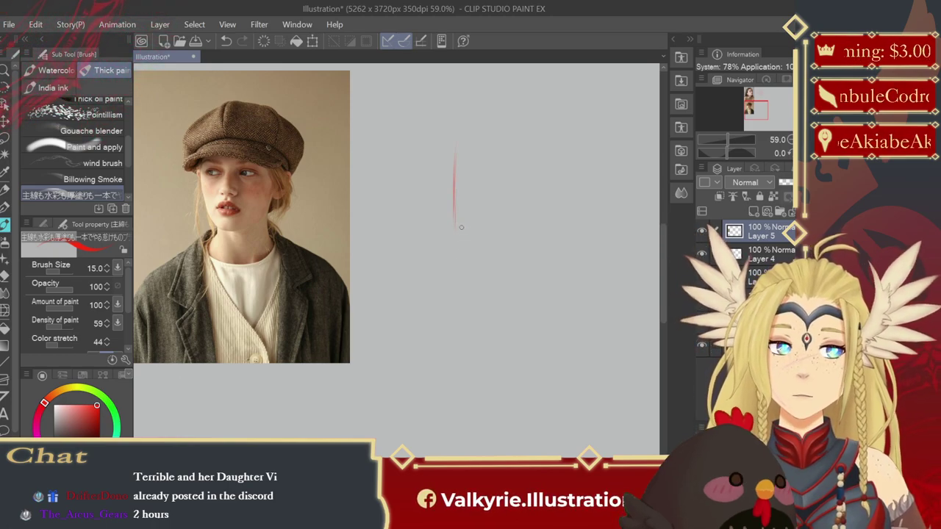
mouse_move(455, 237)
mouse_down()
mouse_move(502, 232)
mouse_move(521, 153)
mouse_up()
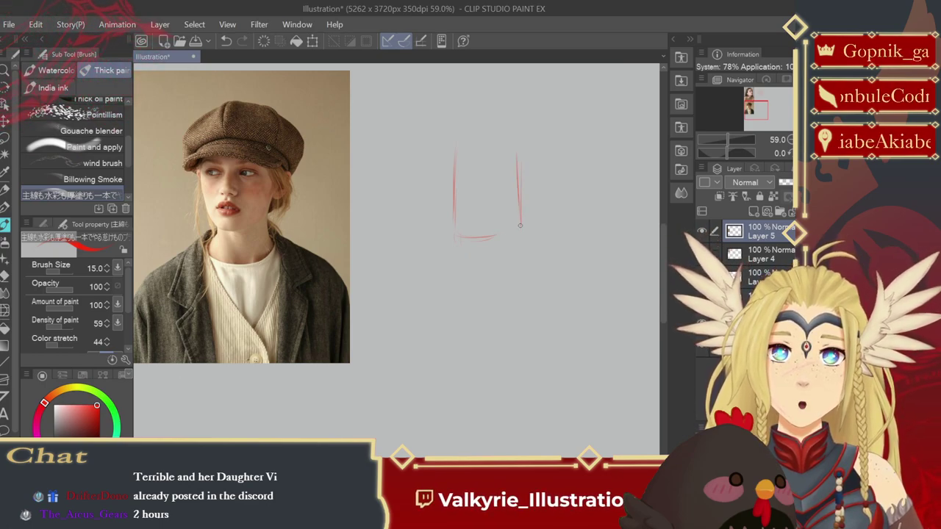
drag(513, 235, 518, 221)
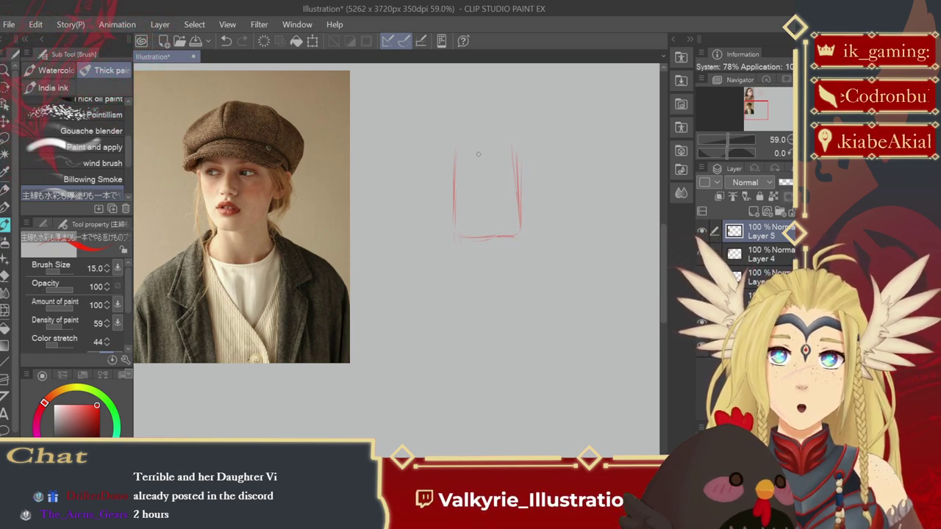
mouse_move(456, 146)
mouse_down()
mouse_move(491, 136)
mouse_move(454, 141)
mouse_move(452, 156)
mouse_move(512, 136)
mouse_move(516, 194)
mouse_up()
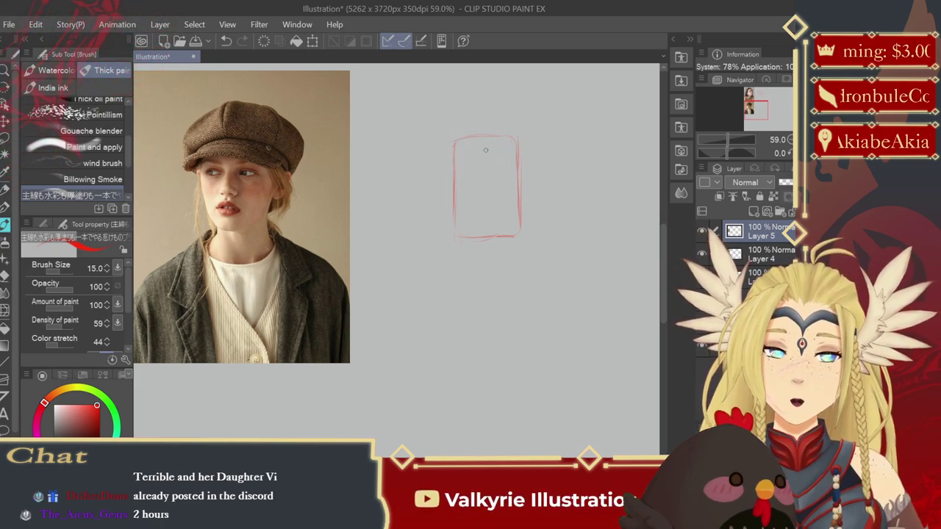
drag(514, 137, 538, 138)
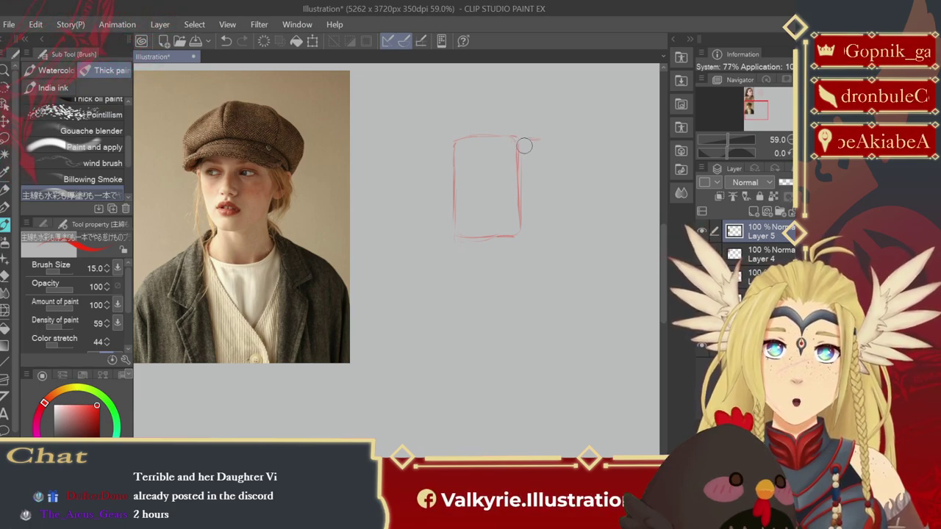
drag(518, 139, 530, 134)
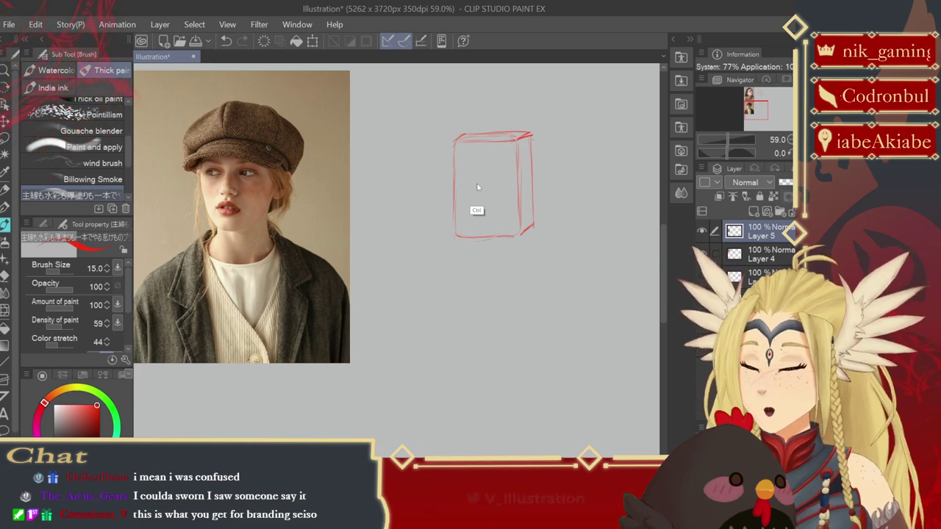
- Lasso the box sketch beside the cap portrait and scale it up
key(ctrl+t)
key(Return)
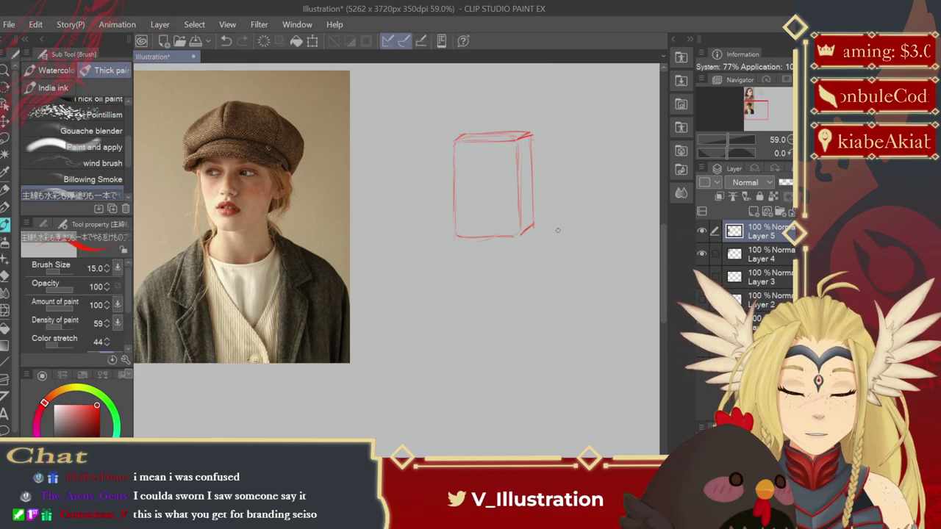
key(k)
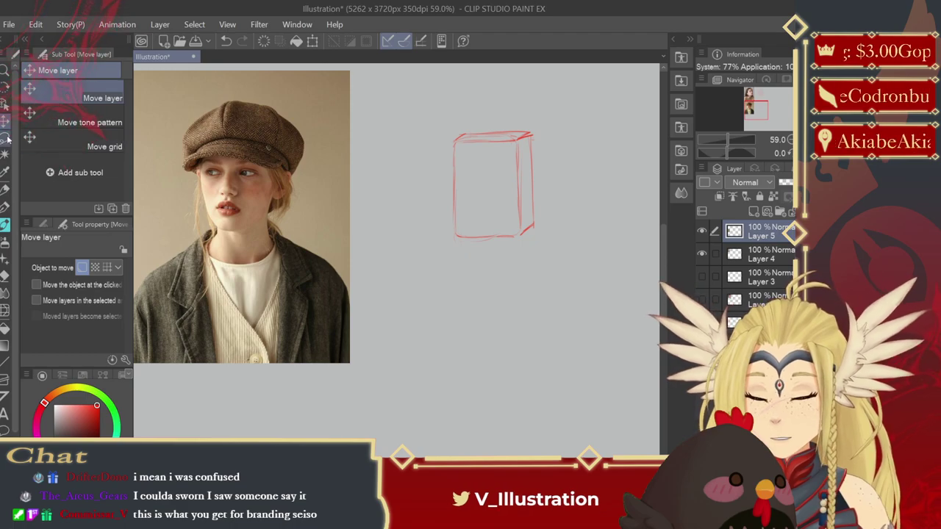
key(m)
mouse_move(443, 109)
mouse_down()
mouse_move(435, 247)
mouse_move(506, 90)
mouse_move(481, 91)
mouse_up()
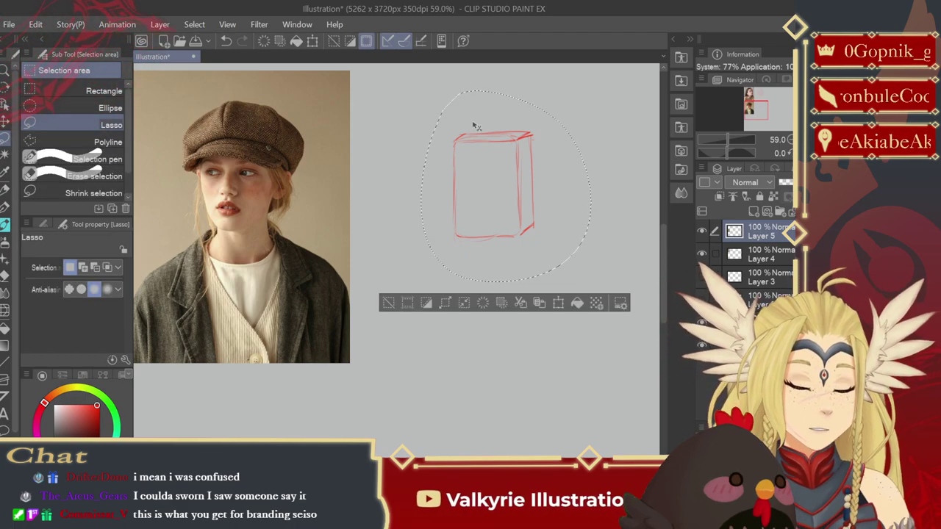
key(ctrl+t)
mouse_move(590, 297)
mouse_down()
mouse_move(658, 362)
mouse_move(540, 279)
mouse_move(546, 287)
mouse_up()
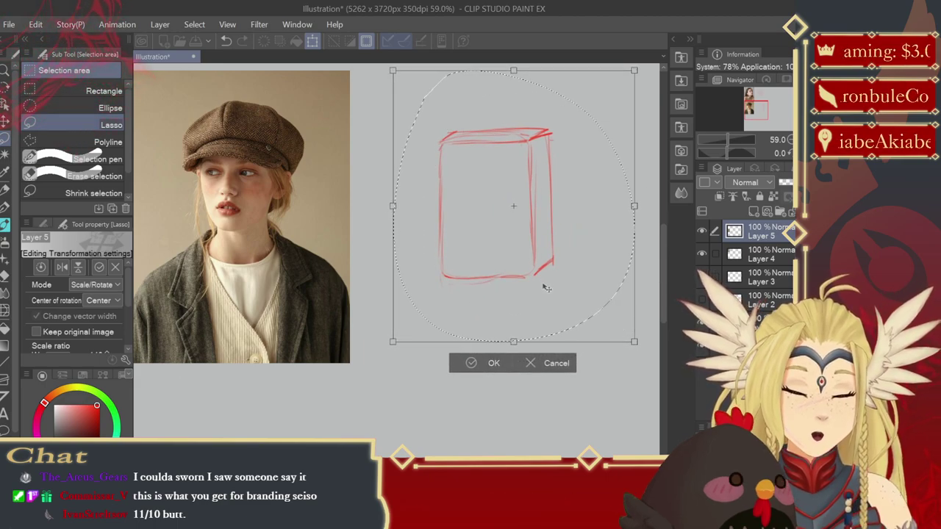
key(Return)
- Cut the enlarged box sketch out of the photo layer, paste it onto its own layer and clear the selection
key(ctrl+x)
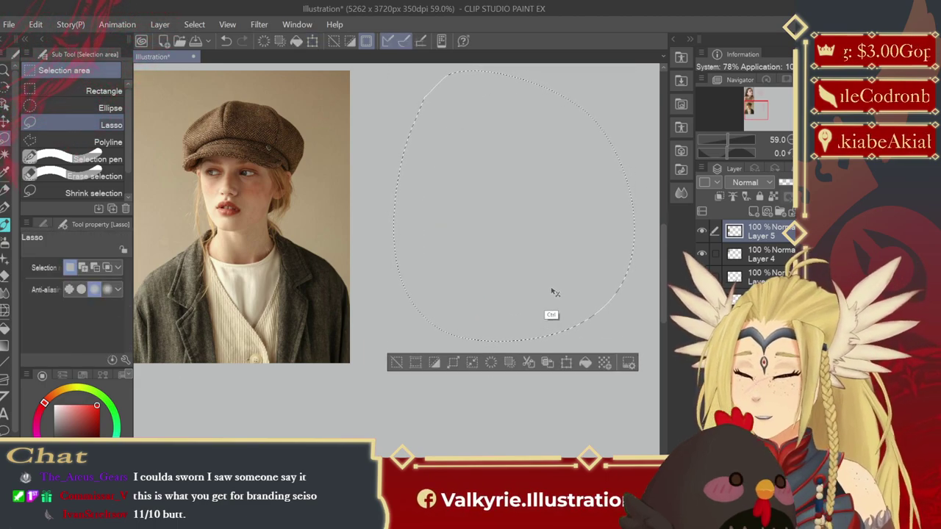
key(ctrl+v)
key(ctrl+d)
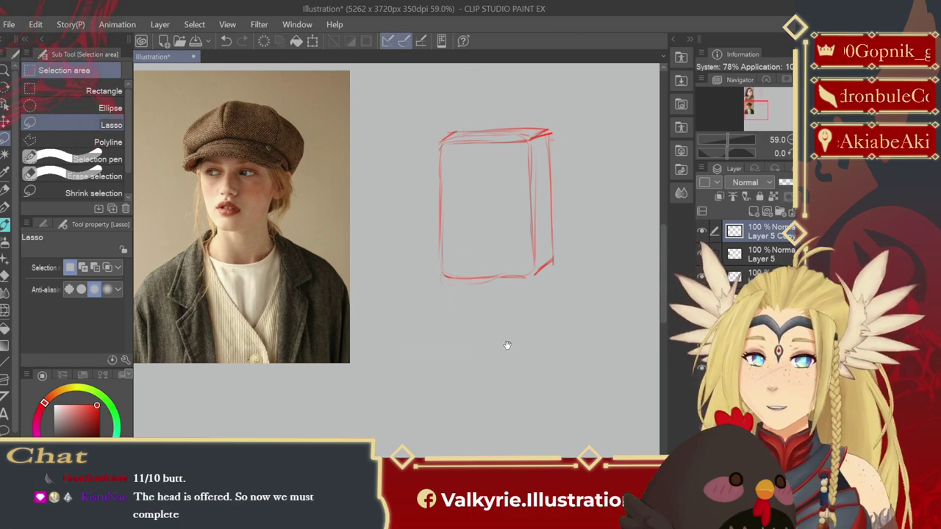
- Draw a narrow vertical oval in the upper part of the box's side plane with the thick paint brush
mouse_move(507, 346)
mouse_down()
mouse_move(498, 328)
mouse_move(510, 330)
mouse_up()
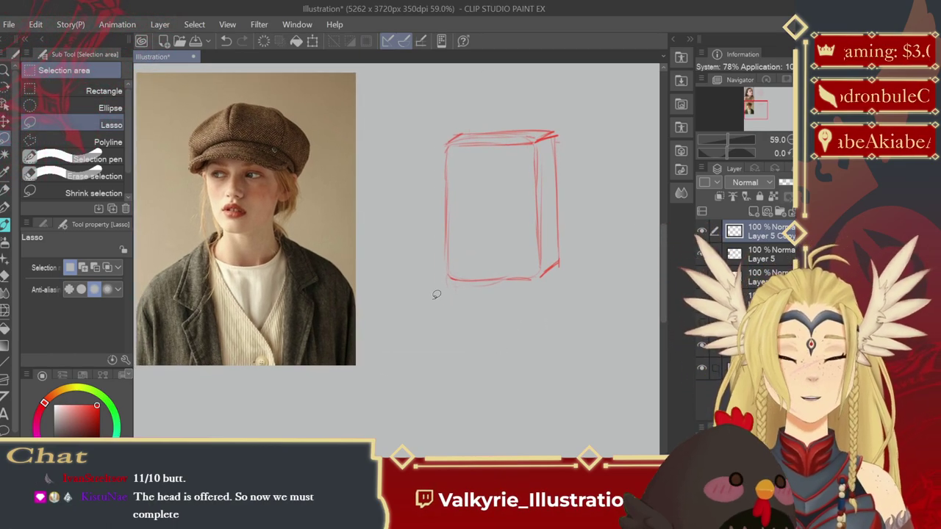
click(6, 223)
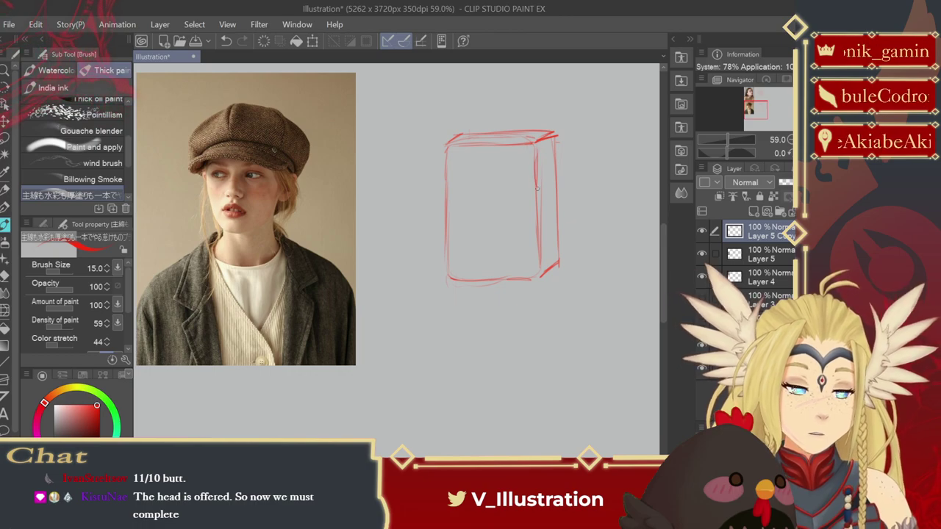
drag(541, 194, 542, 193)
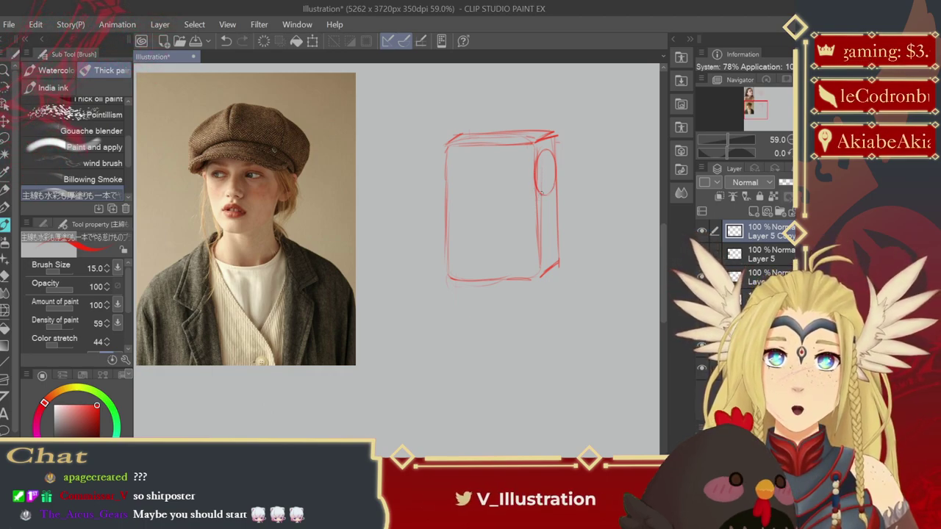
- Mark the brow level on the box's front plane with two short horizontal dashes, leaving a gap between them for the nose
key(ctrl)
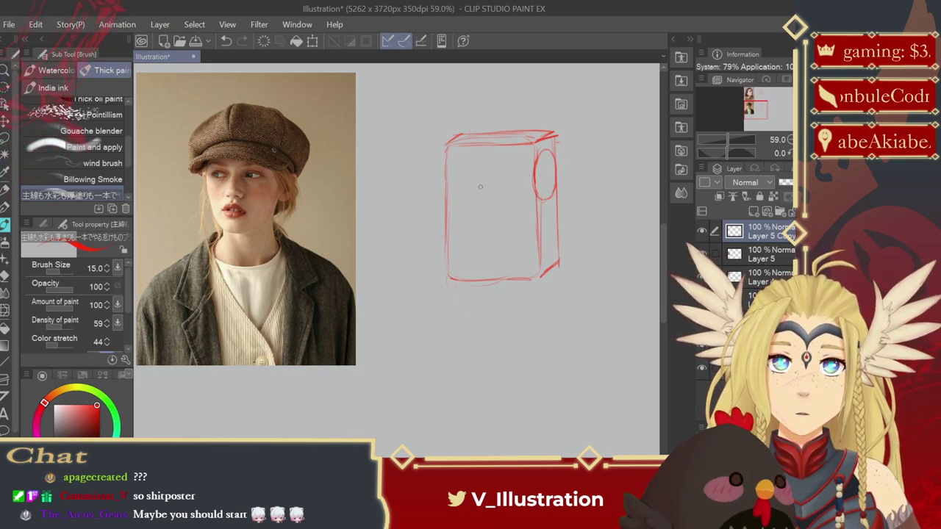
drag(476, 191, 503, 191)
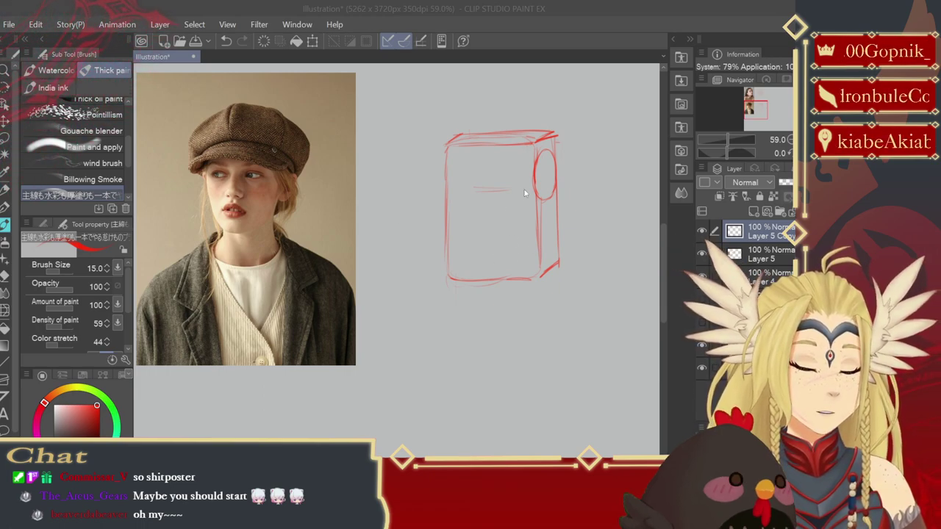
drag(473, 187, 518, 186)
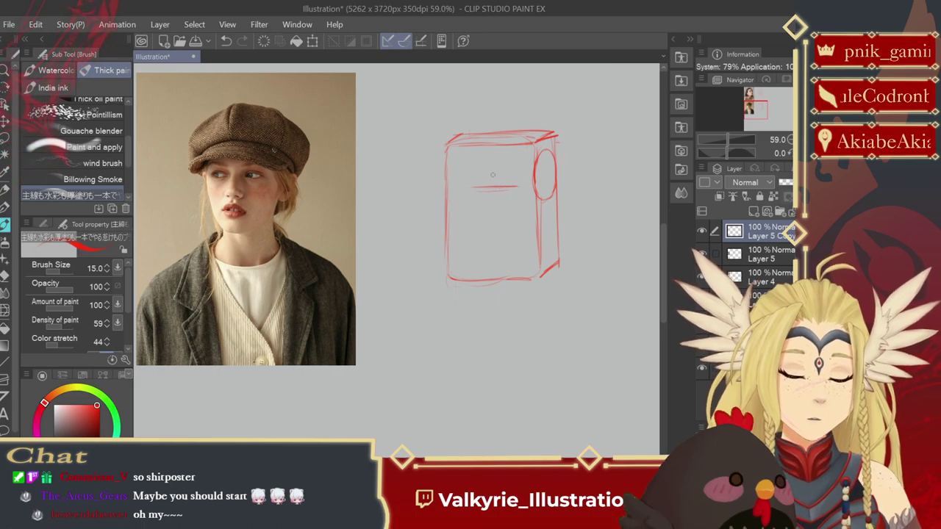
key(ctrl+z)
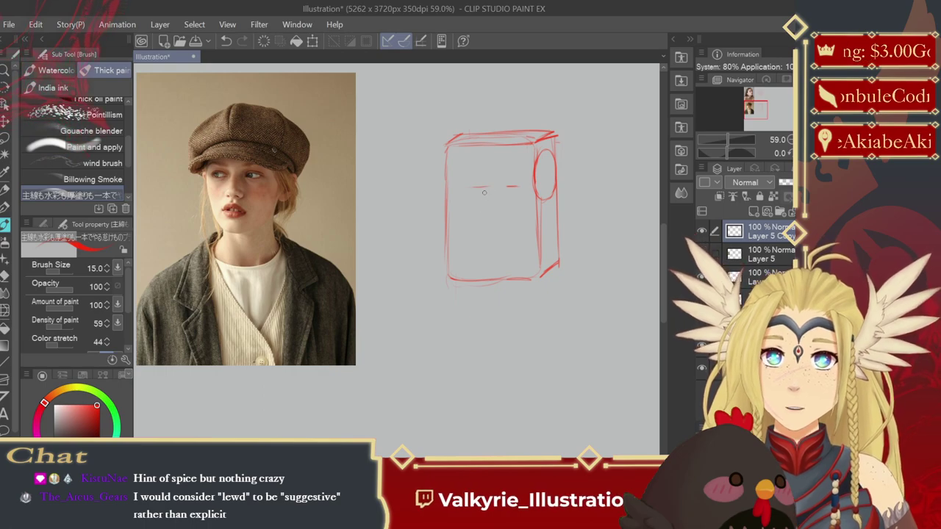
- Try slanted side lines for the nose on the front plane, and sketch an ear over the lower half of the side-plane oval
drag(484, 194, 483, 207)
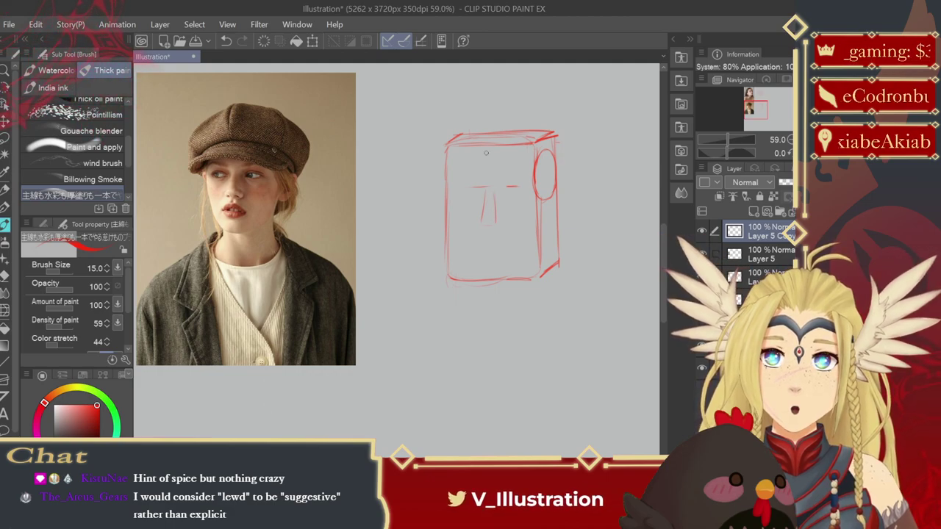
mouse_move(485, 195)
mouse_down()
mouse_move(492, 220)
mouse_move(491, 206)
mouse_up()
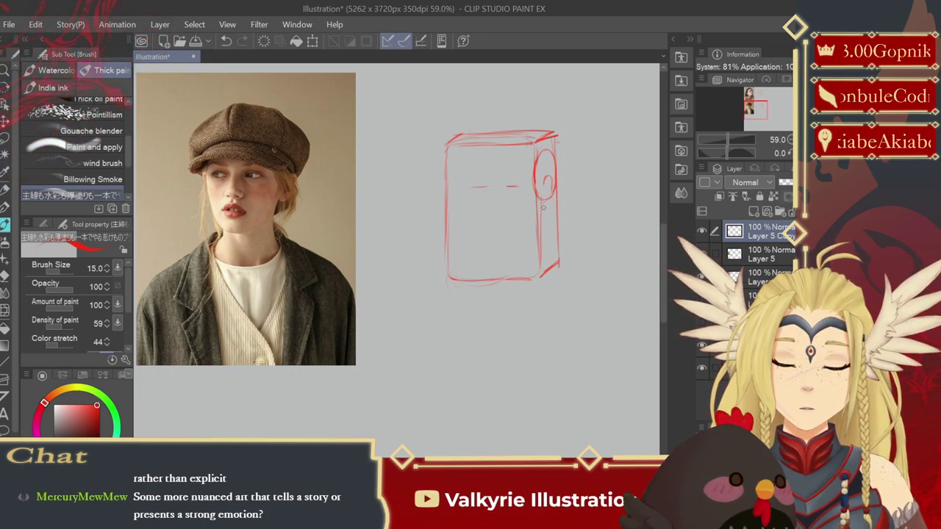
mouse_move(548, 212)
mouse_down()
mouse_move(545, 180)
mouse_move(549, 203)
mouse_move(548, 185)
mouse_move(559, 179)
mouse_move(547, 185)
mouse_up()
key(ctrl+z)
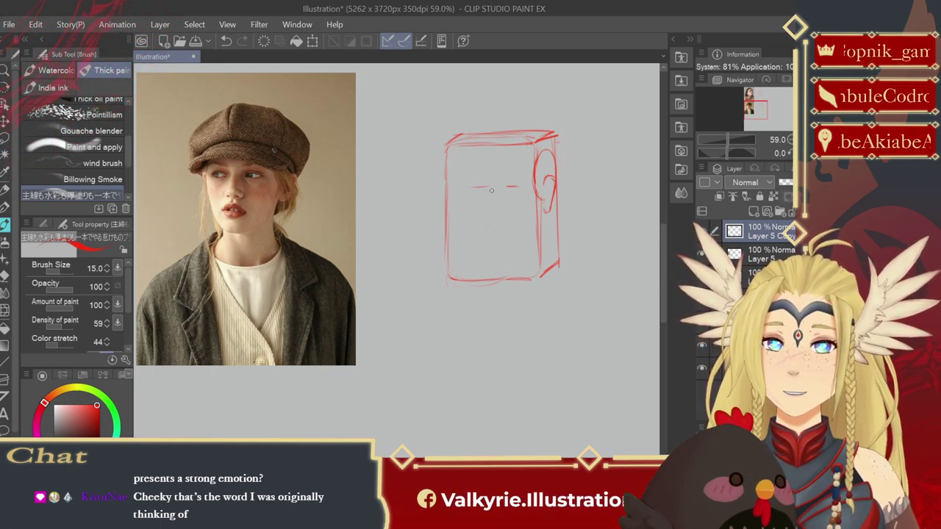
- Sketch the narrow nose bridge on the front plane and slope both jaw sides inward toward the chin
mouse_move(489, 205)
mouse_down()
mouse_move(493, 220)
mouse_move(495, 210)
mouse_up()
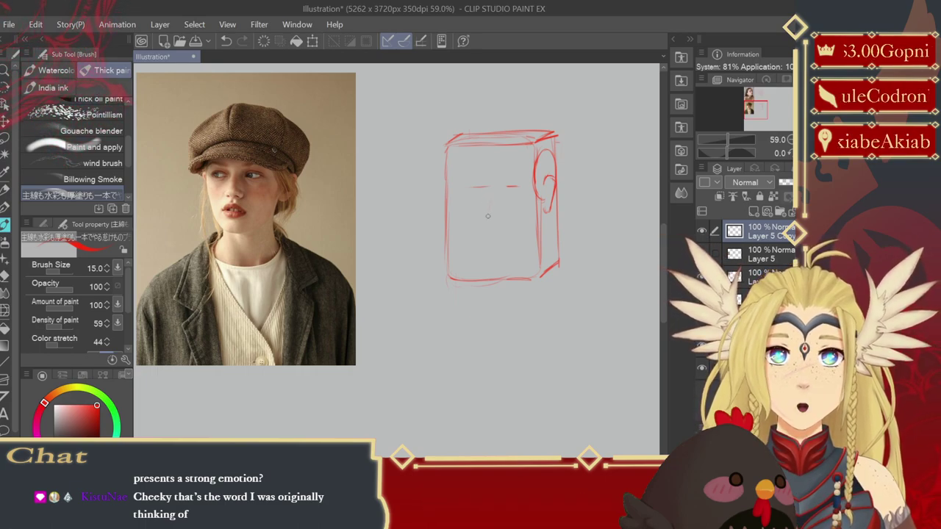
drag(490, 201, 495, 211)
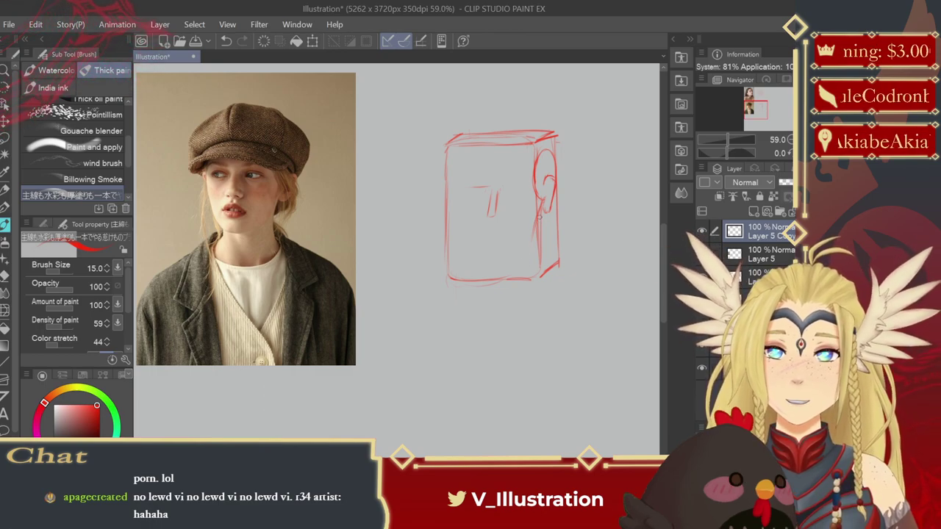
drag(542, 216, 527, 247)
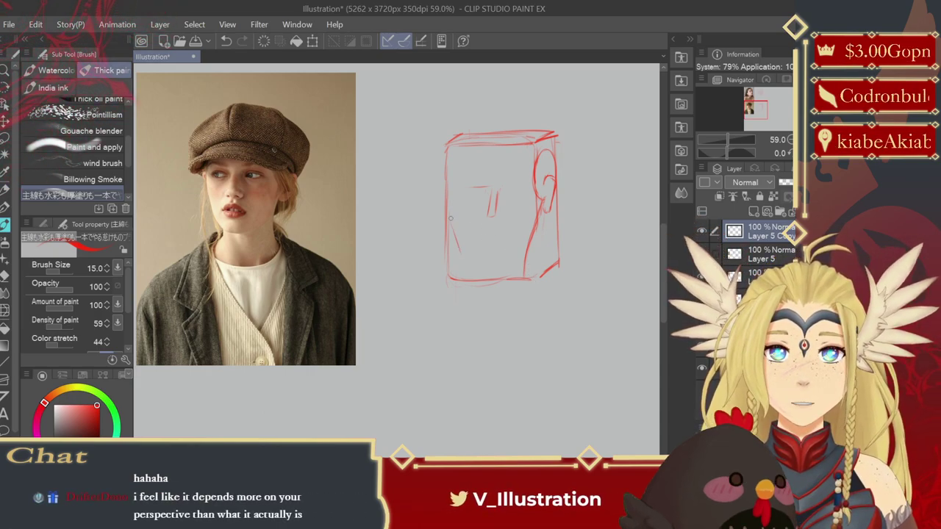
drag(451, 218, 459, 250)
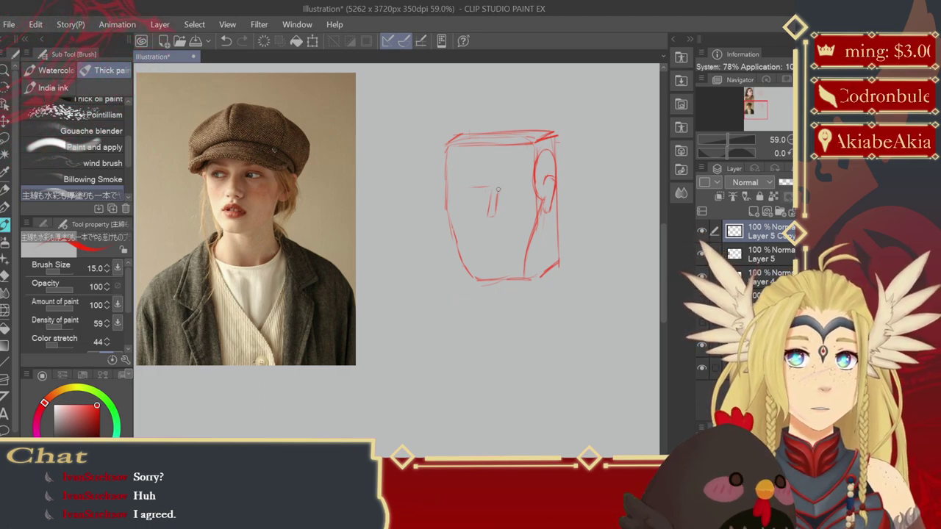
- Connect the nose bridge to the brows, close the nose wedge at its base, and outline the eyes and lips
drag(498, 187, 515, 183)
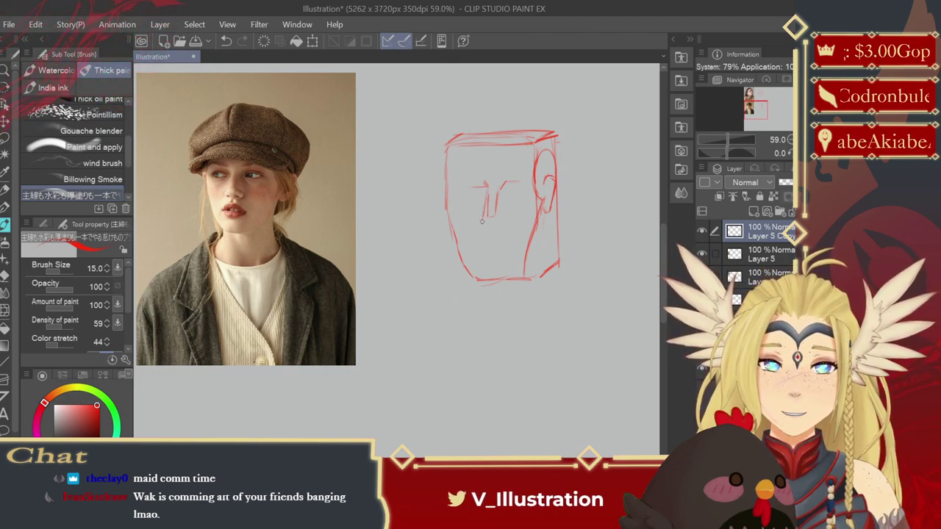
drag(497, 190, 502, 214)
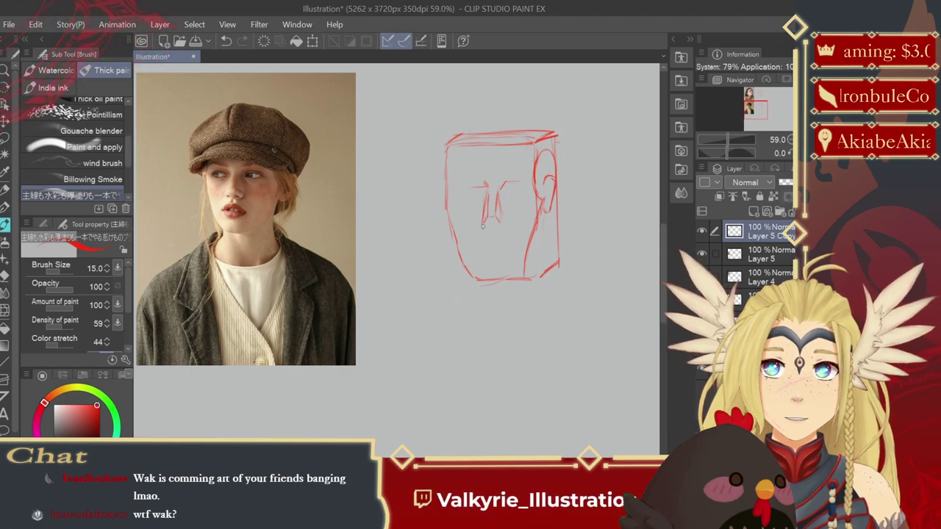
drag(500, 220, 486, 224)
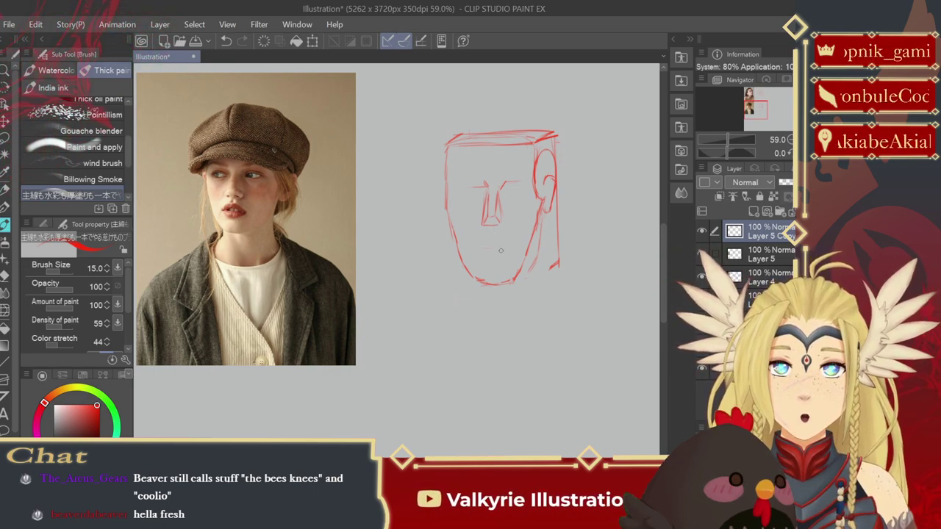
drag(477, 250, 507, 251)
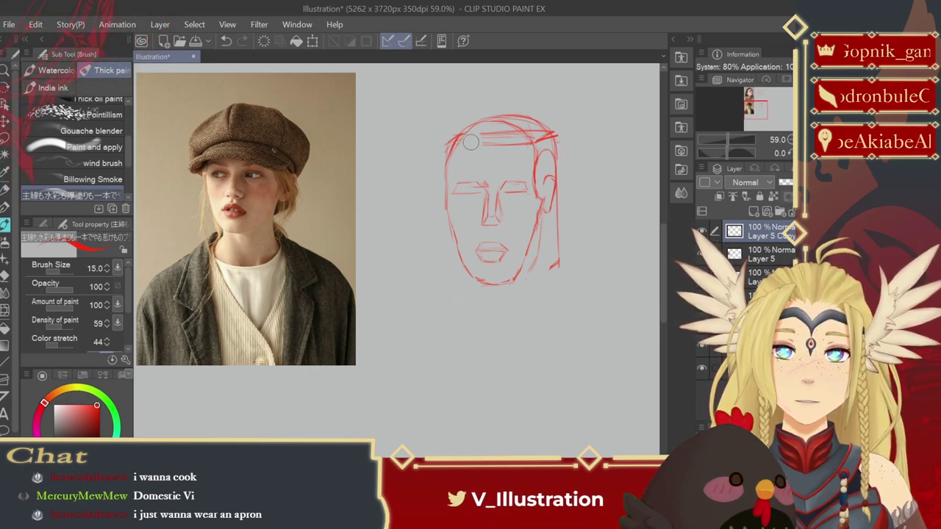
- Erase the leftover box edges across the forehead and beside the jaw so the head keeps a rounded outline
drag(470, 141, 523, 145)
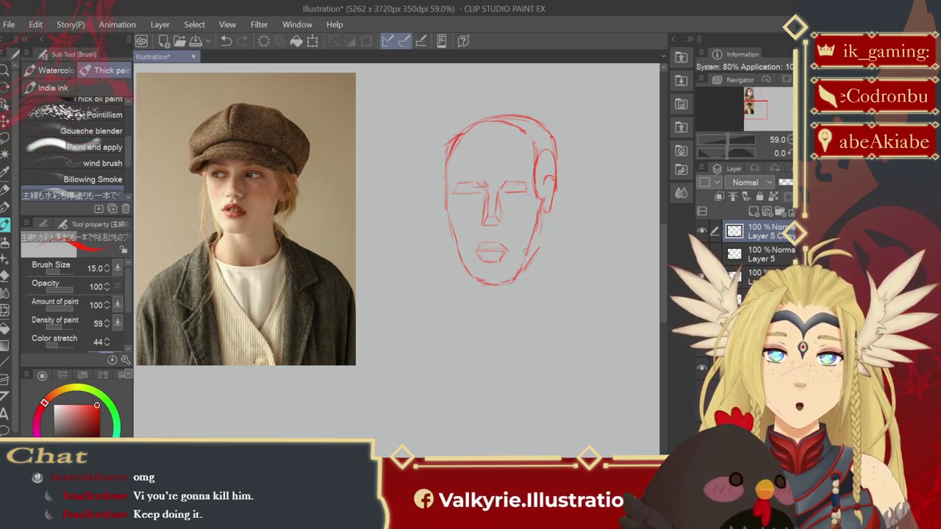
drag(540, 248, 519, 275)
key(ctrl)
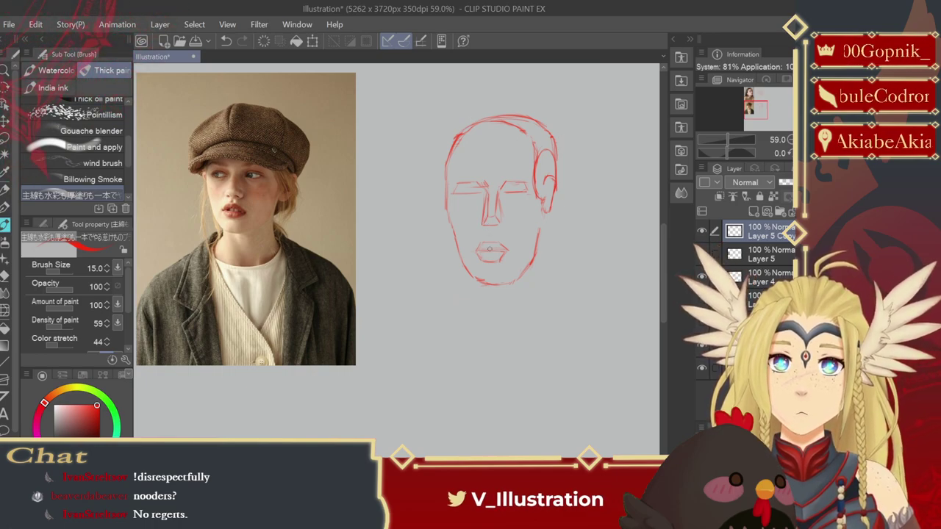
- Lasso the mouth, move it slightly up toward the nose and clear the selection
key(m)
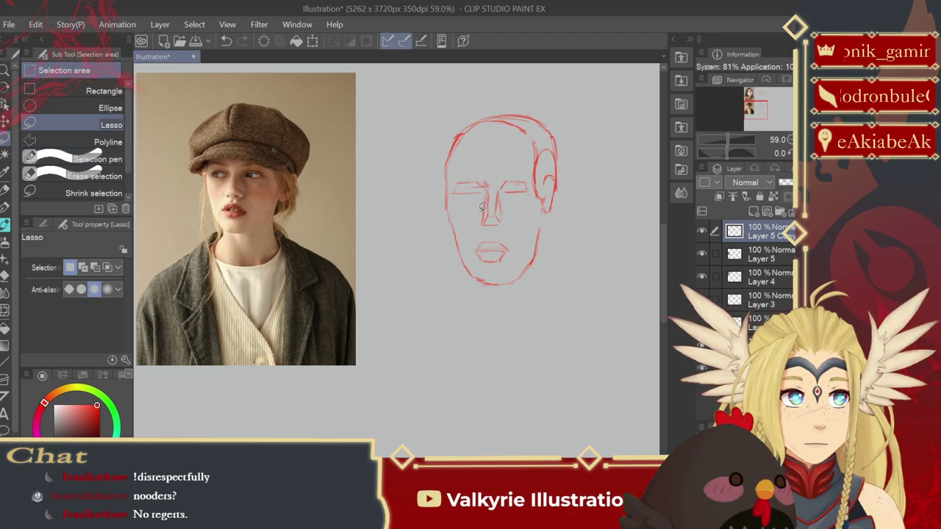
drag(521, 251, 507, 238)
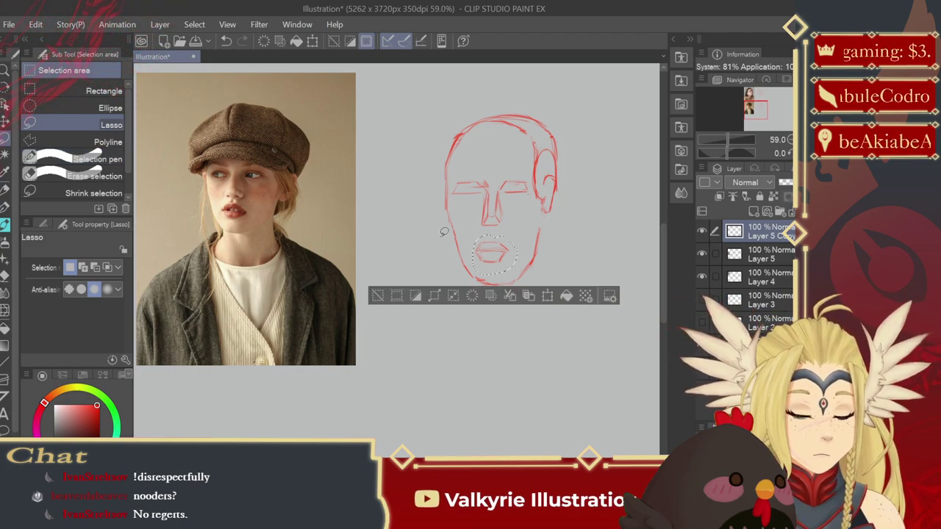
click(6, 123)
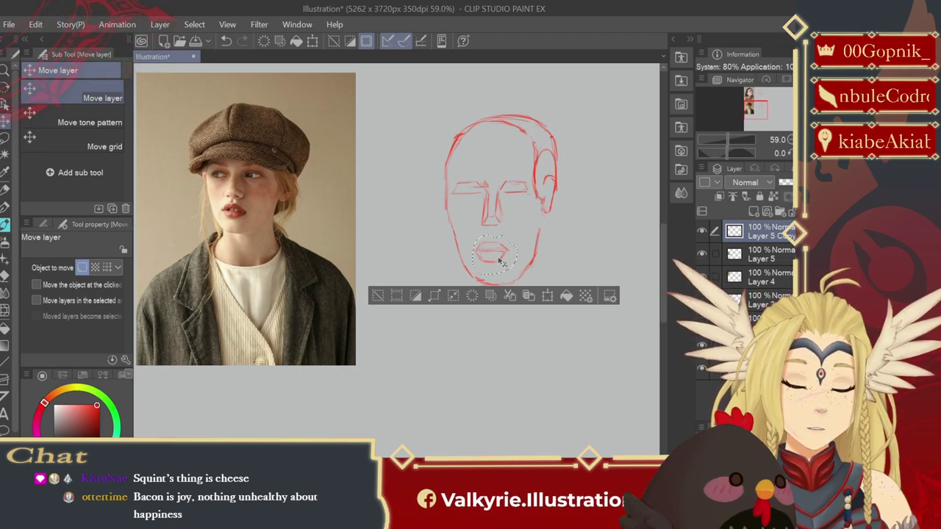
drag(502, 261, 505, 255)
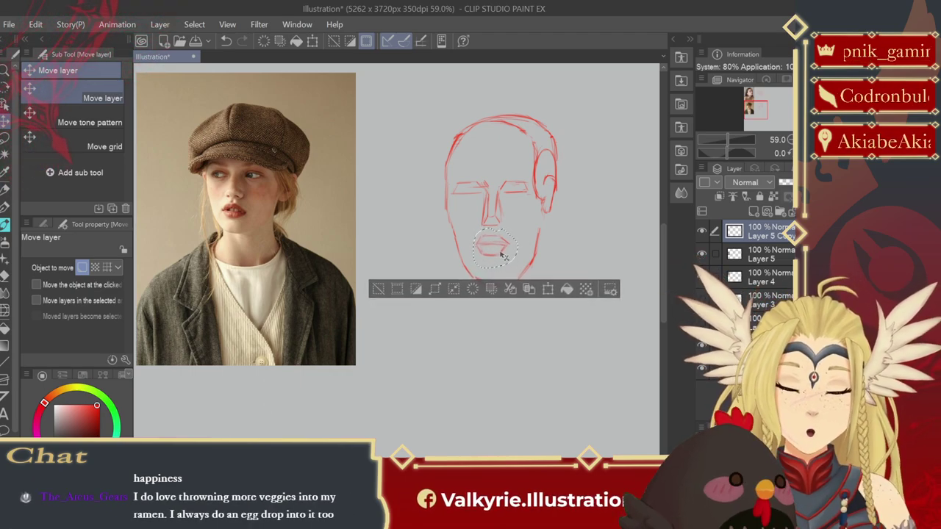
key(ctrl+d)
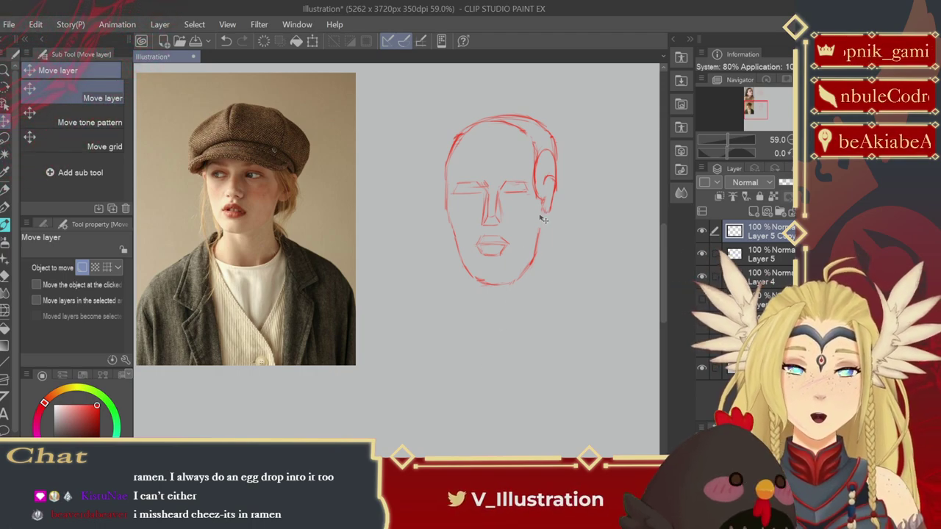
- Erase the ear and redraw it slightly lower at the bottom of the side-plane oval, and add both neck lines below the jaw
click(5, 220)
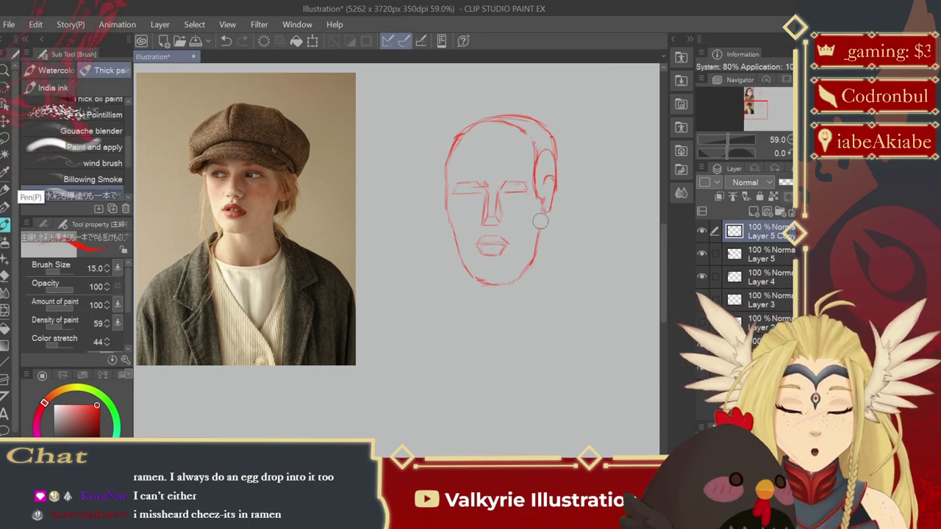
drag(544, 196, 551, 211)
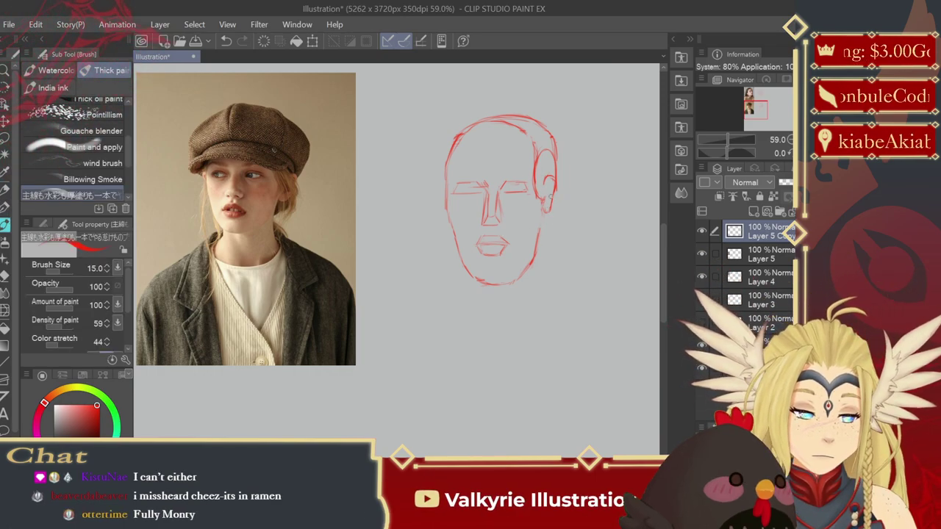
drag(551, 165, 553, 191)
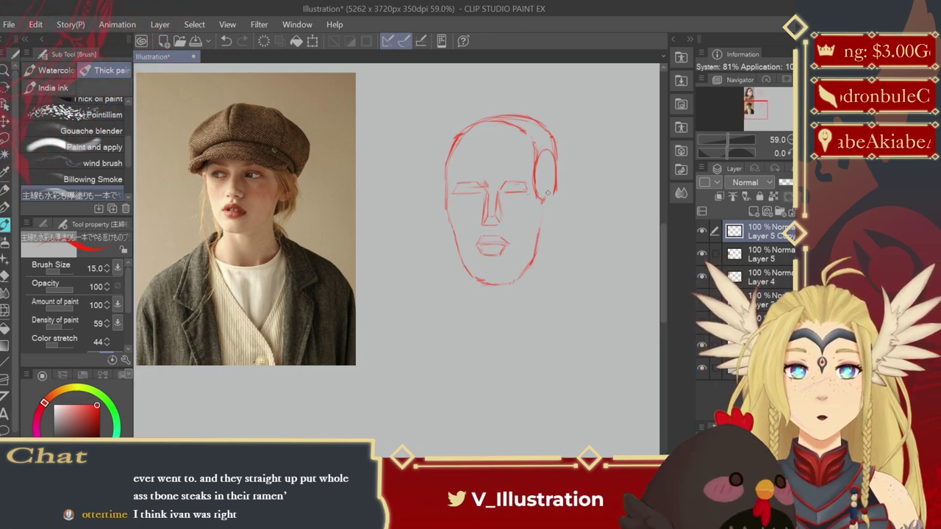
drag(545, 193, 554, 184)
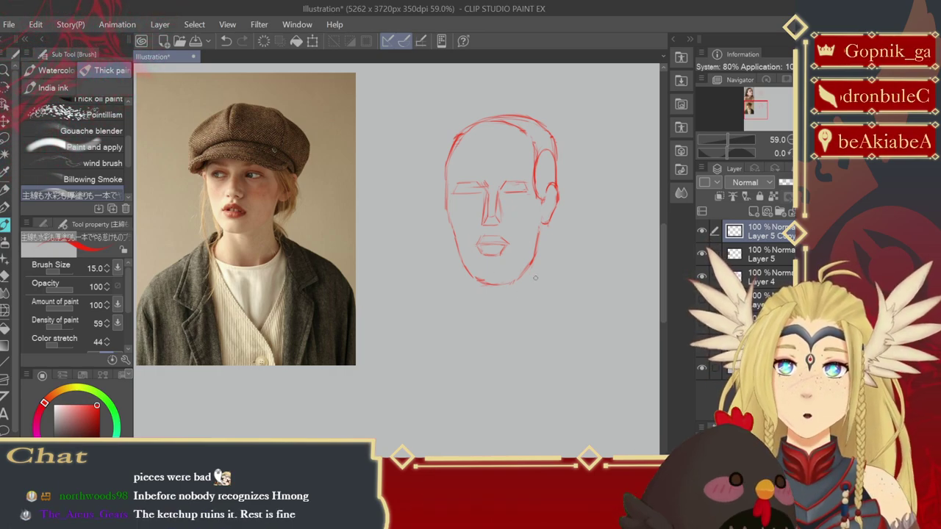
drag(535, 278, 541, 244)
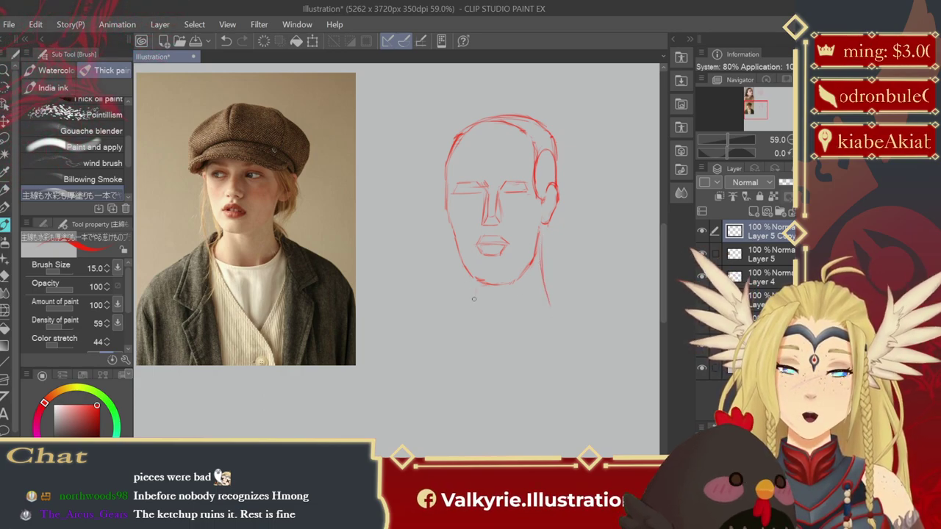
drag(475, 288, 473, 314)
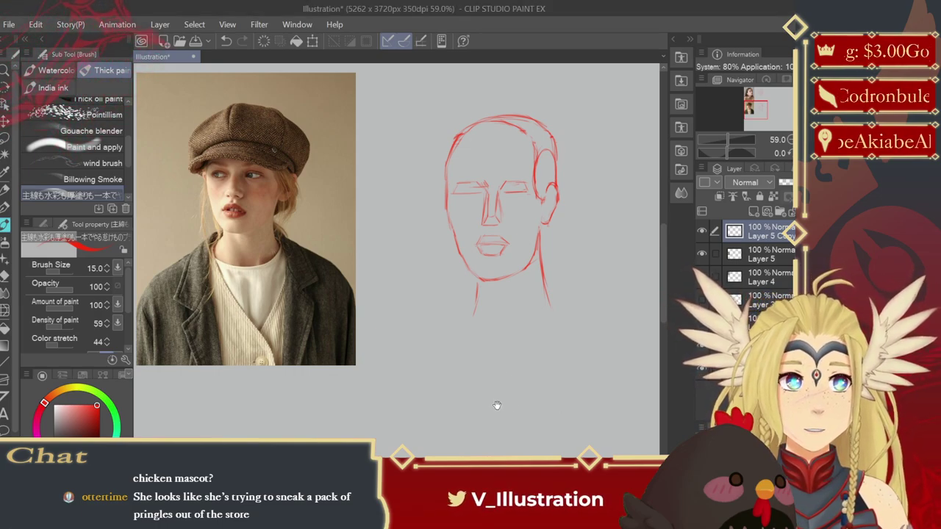
- Add the dark-background photo of a man to the canvas on its own new layer
drag(495, 405, 520, 360)
scroll(520, 360, down, 5)
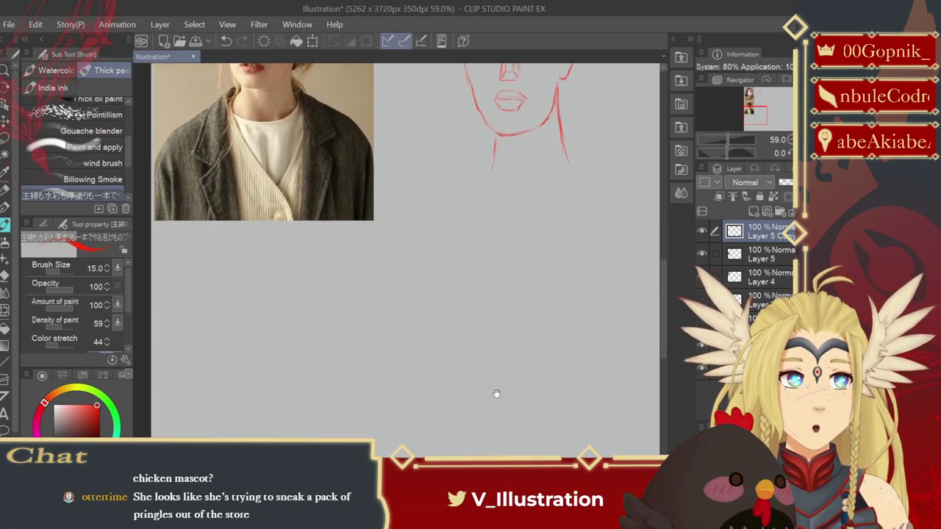
mouse_move(485, 409)
mouse_down()
mouse_move(480, 384)
mouse_move(492, 372)
mouse_move(483, 416)
mouse_move(506, 405)
mouse_up()
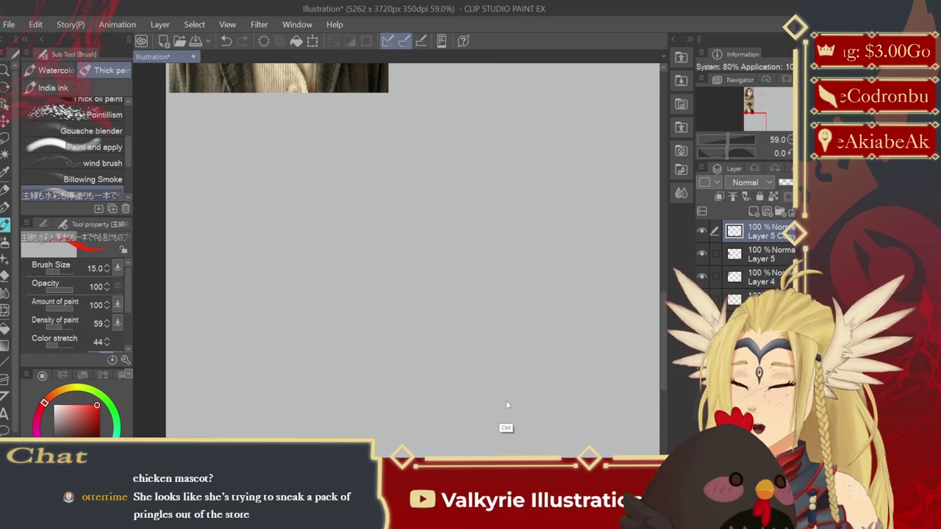
key(ctrl+shift+n)
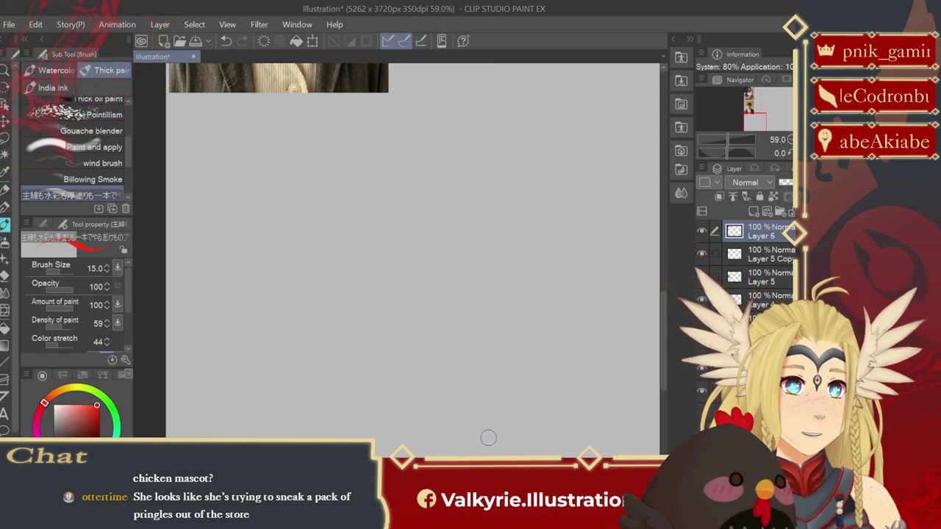
- Move the man's photo down from the tilted-head portrait into the empty area below the cap portrait
scroll(483, 319, up, 10)
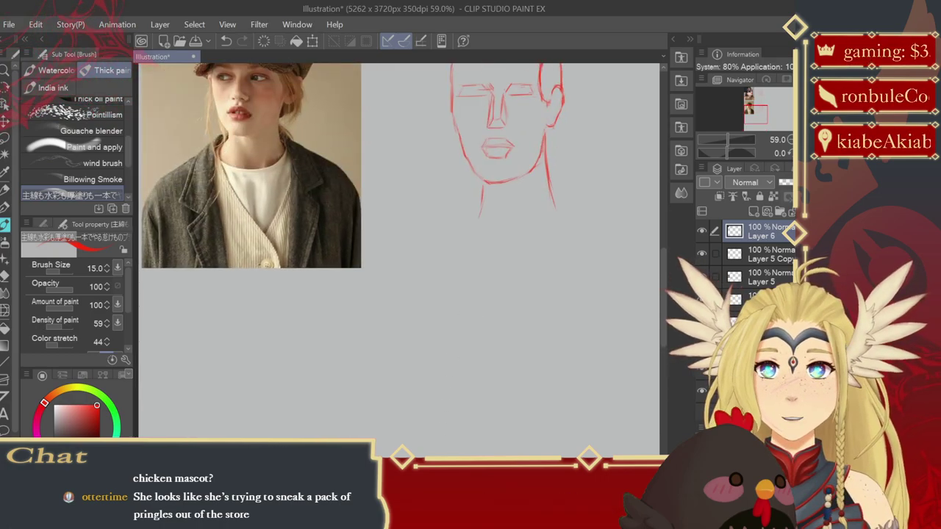
scroll(419, 257, up, 5)
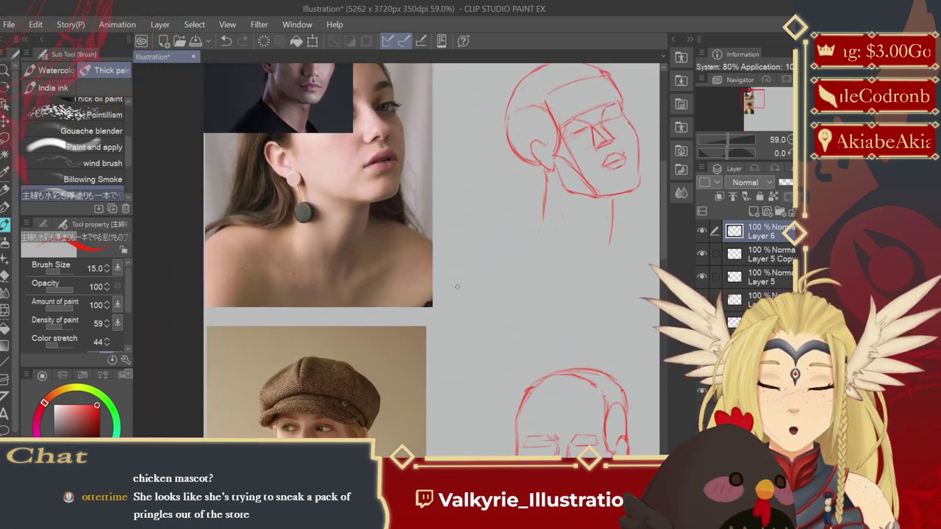
click(4, 122)
scroll(470, 294, down, 10)
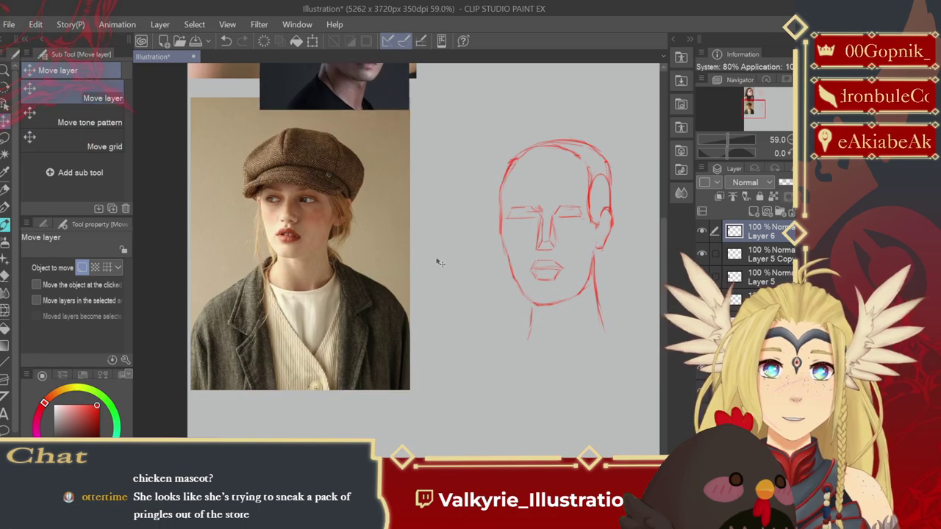
scroll(479, 330, down, 5)
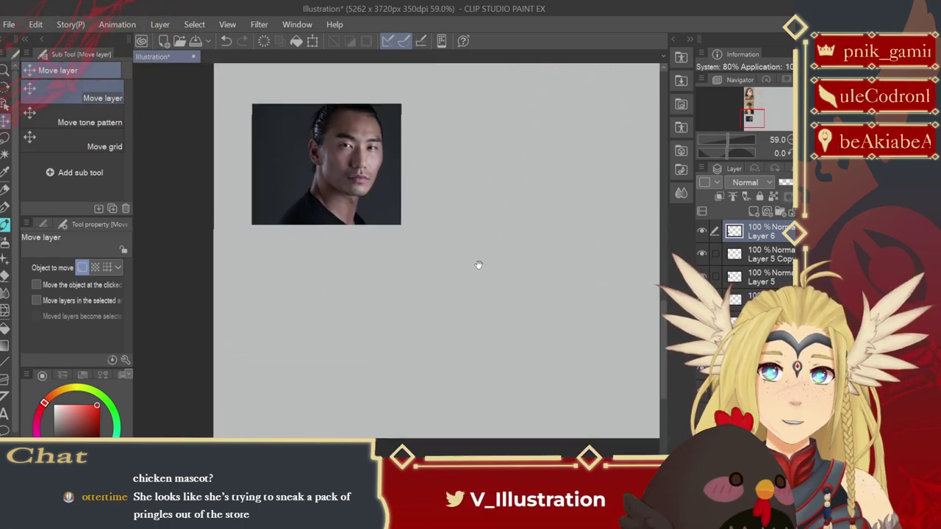
- Scale the man's dark-background photo up to roughly the width of the cap portrait above it and confirm the transformation
drag(437, 317, 416, 321)
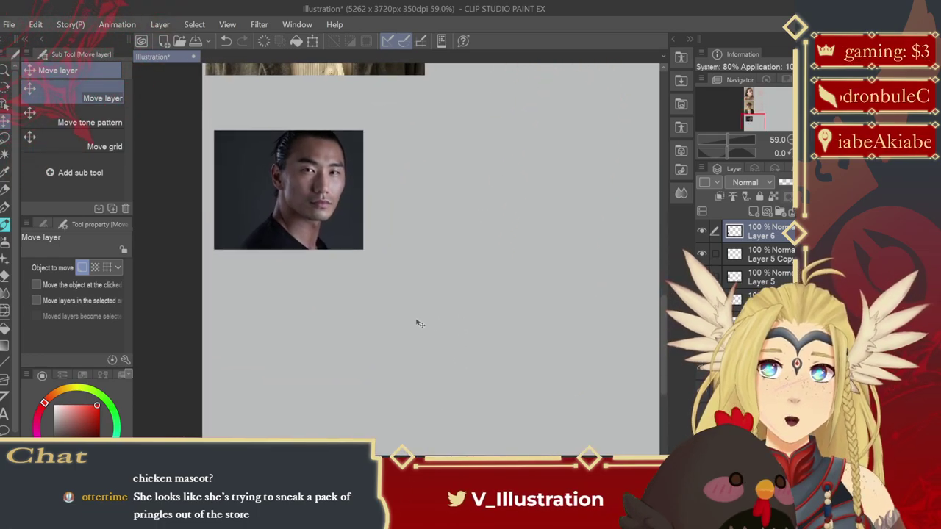
key(ctrl+t)
drag(360, 242, 461, 333)
drag(410, 303, 414, 266)
key(Return)
drag(428, 350, 390, 367)
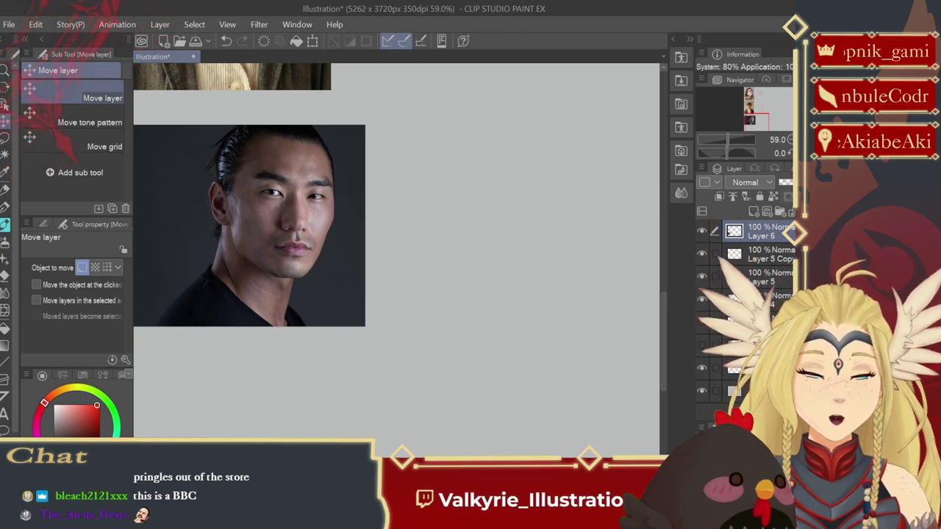
- Shift the man's photo left and slightly up so it lines up directly beneath the cap portrait
drag(424, 347, 504, 358)
drag(419, 288, 388, 290)
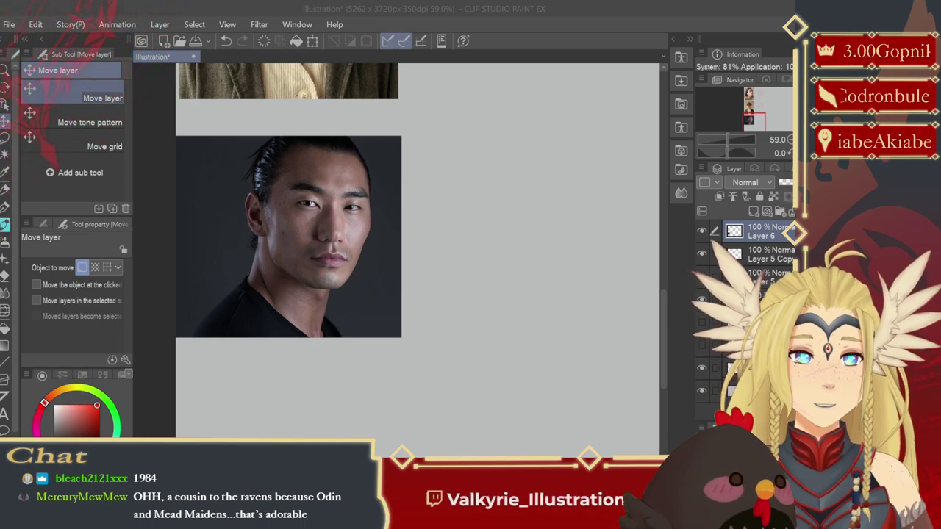
drag(492, 265, 492, 260)
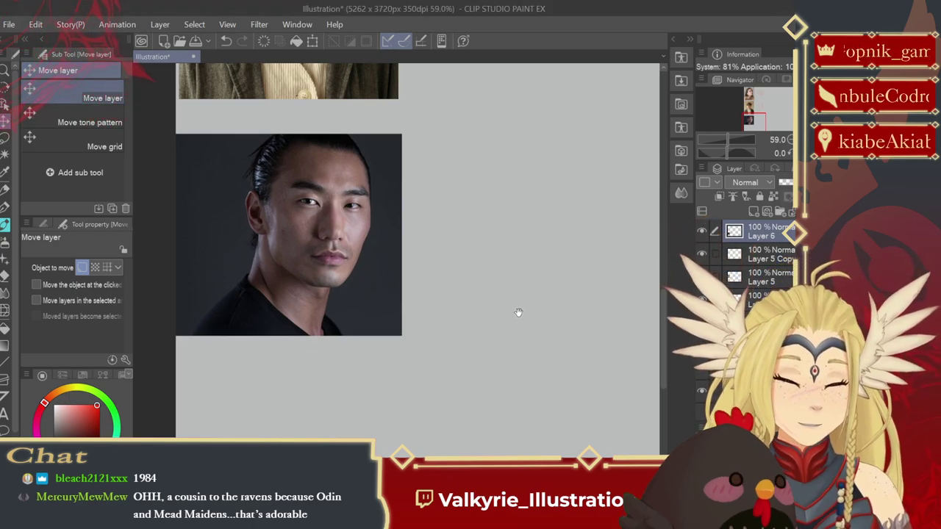
drag(518, 312, 503, 331)
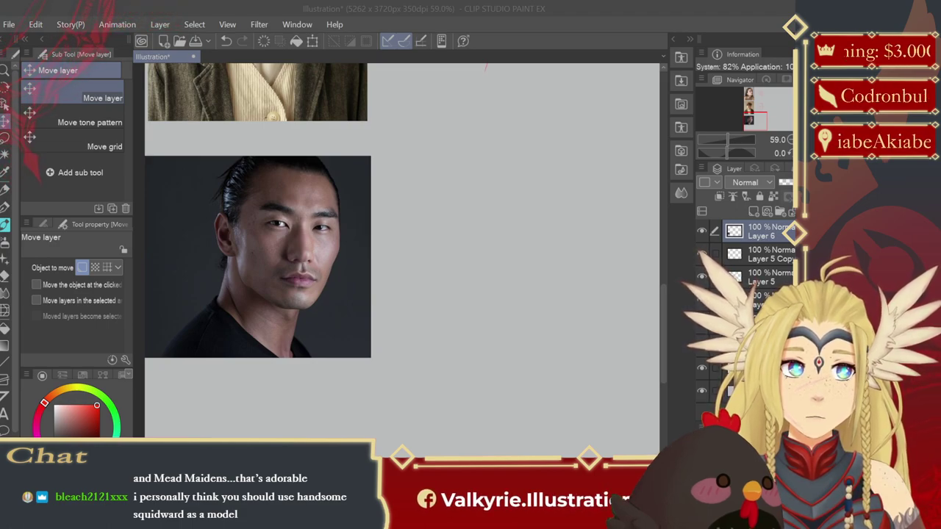
drag(486, 346, 466, 342)
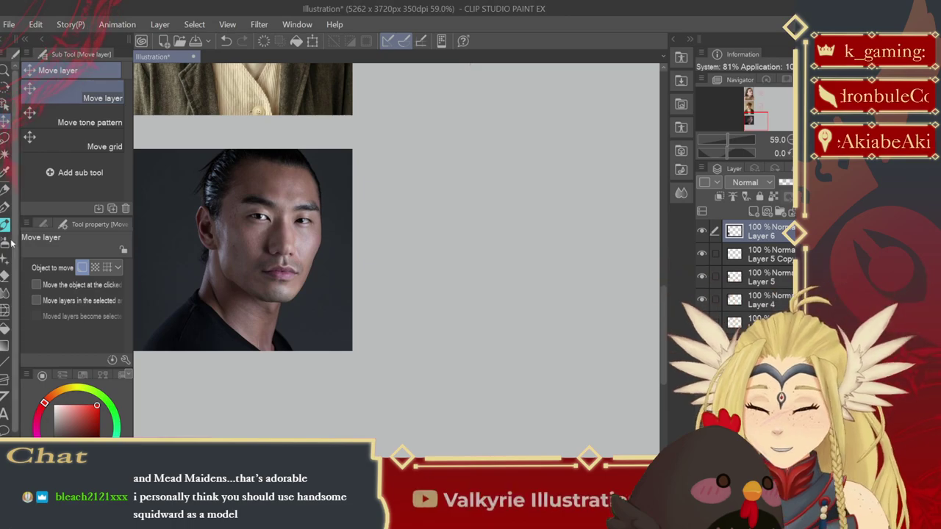
- Trace the jaw angle from below the ear to the chin over the man's photo with the brush, and undo the trial strokes
key(b)
drag(435, 223, 456, 228)
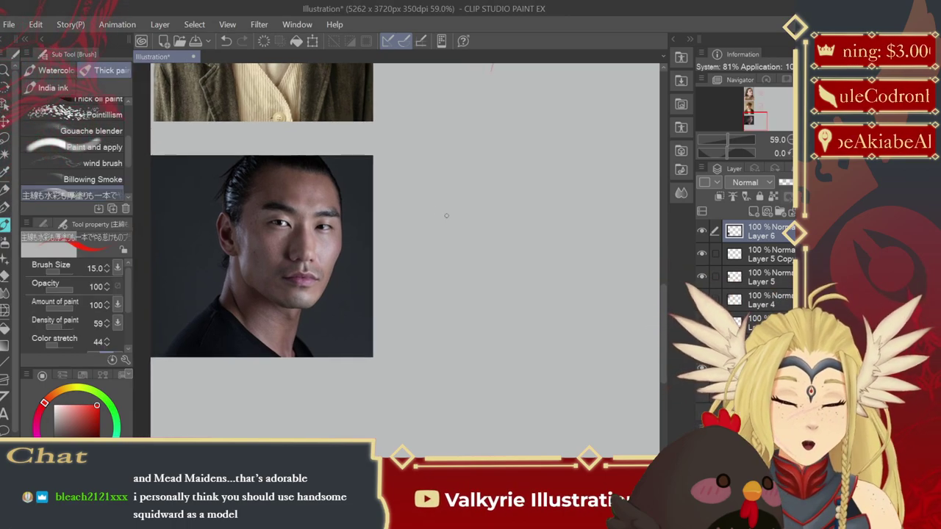
mouse_move(491, 198)
mouse_down()
mouse_move(481, 314)
mouse_move(501, 304)
mouse_move(492, 321)
mouse_move(488, 294)
mouse_move(486, 312)
mouse_move(450, 330)
mouse_up()
key(ctrl+z)
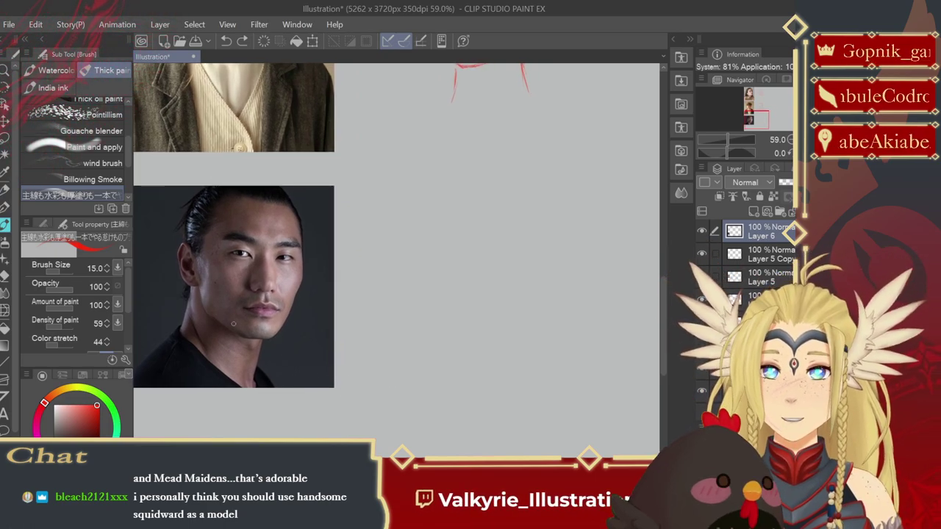
mouse_move(209, 307)
mouse_down()
mouse_move(255, 344)
mouse_move(284, 332)
mouse_up()
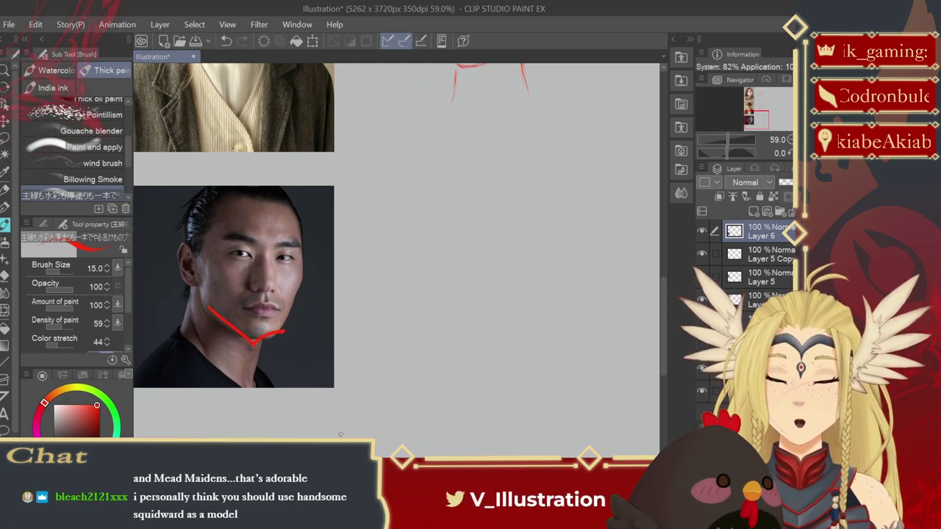
key(ctrl+z)
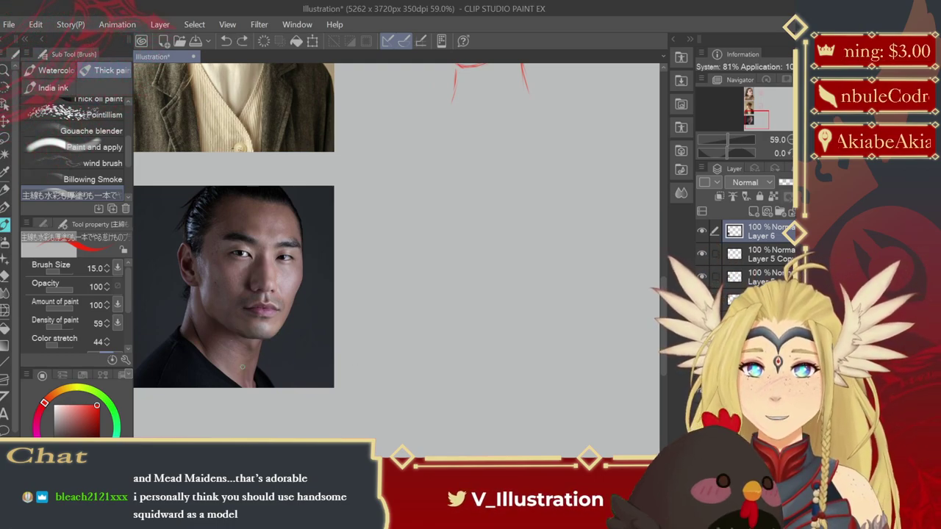
drag(196, 283, 214, 317)
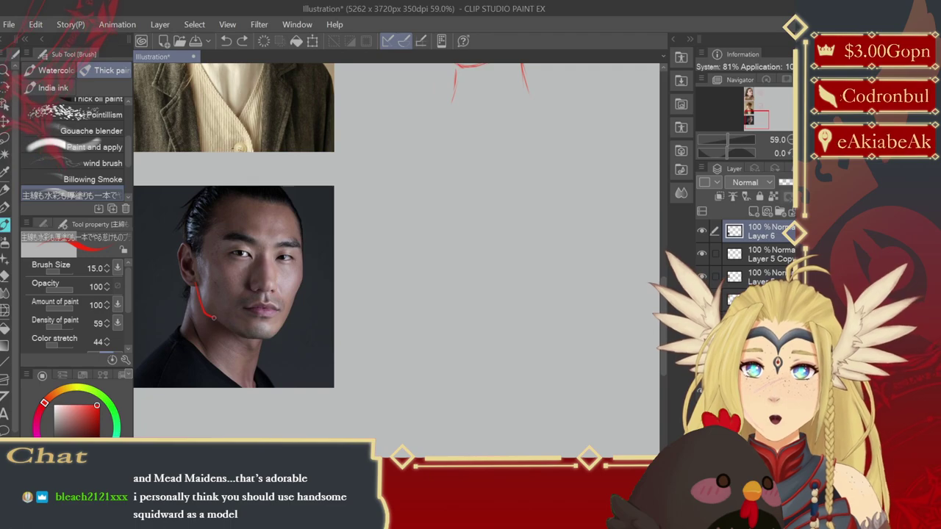
key(ctrl+z)
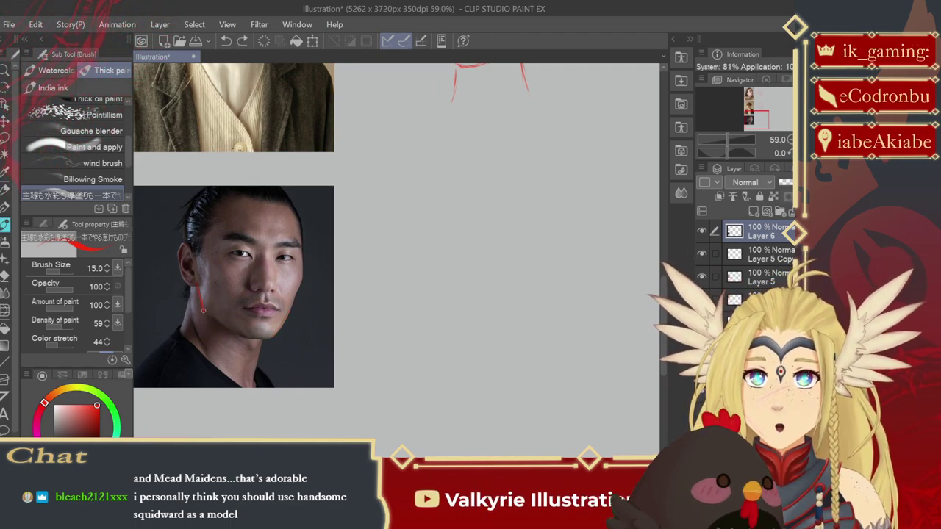
drag(228, 325, 246, 334)
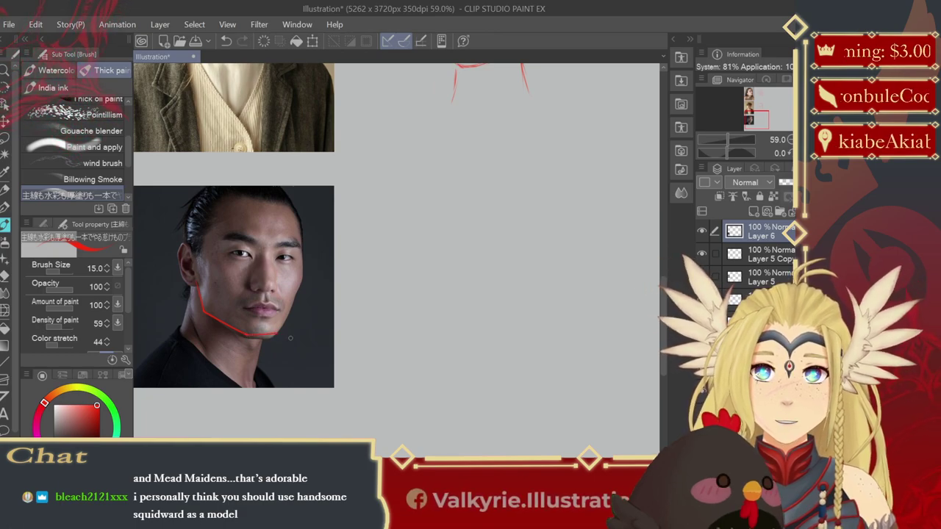
key(ctrl+z)
key(ctrl+z)
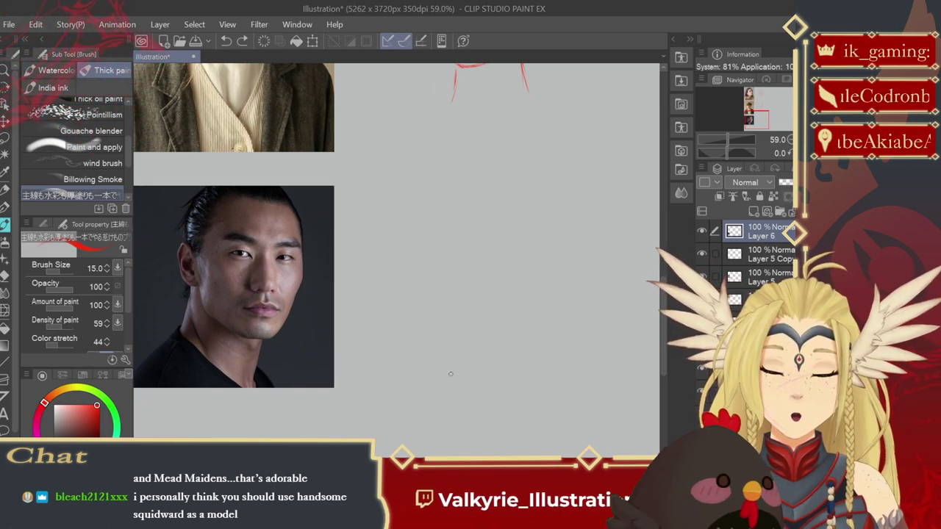
- Sketch the near edge of the face's front plane and the shallow chin line in the empty space beside the man's photo
mouse_move(456, 378)
mouse_down()
mouse_move(467, 340)
mouse_move(451, 349)
mouse_up()
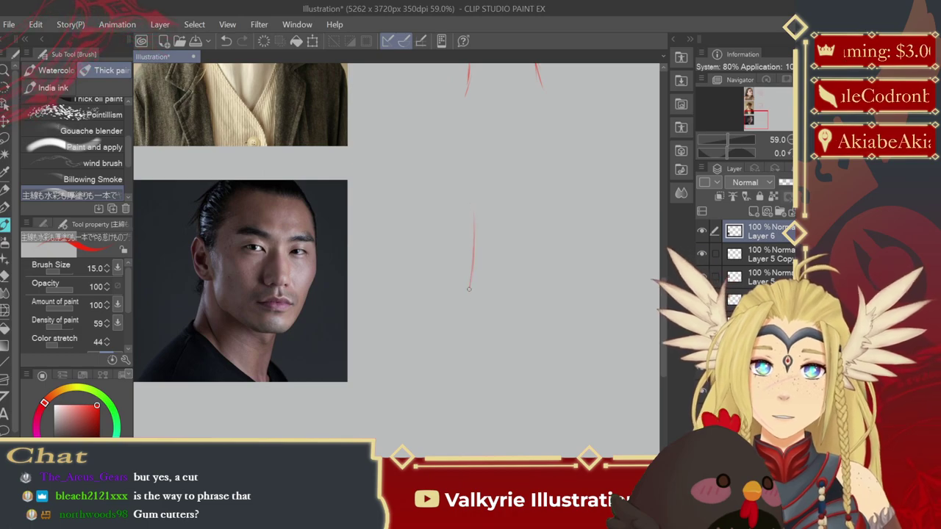
mouse_move(469, 289)
mouse_down()
mouse_move(467, 300)
mouse_move(473, 207)
mouse_up()
mouse_move(465, 310)
mouse_down()
mouse_move(459, 322)
mouse_move(507, 331)
mouse_up()
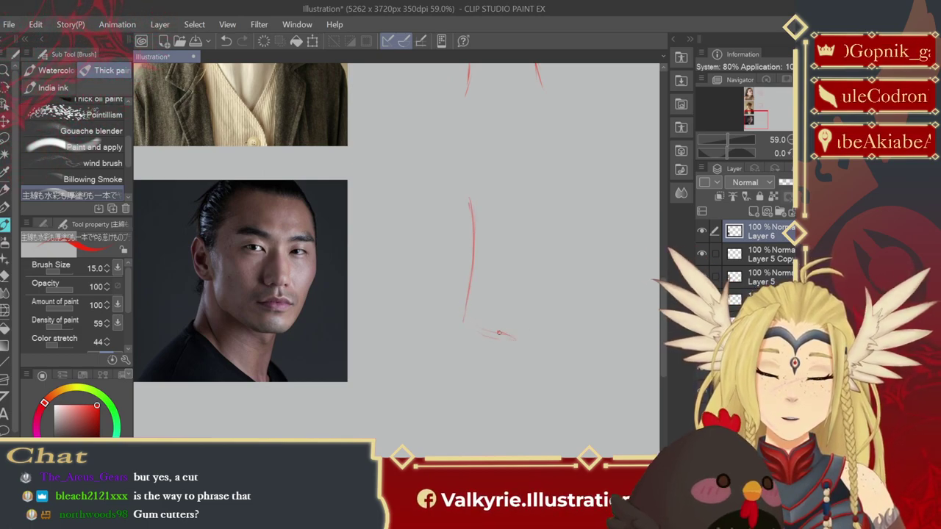
key(ctrl+z)
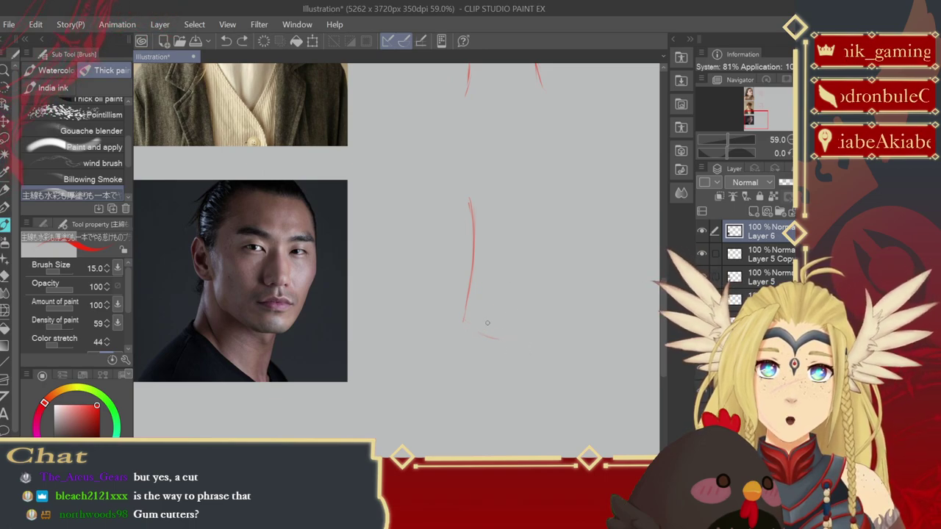
drag(511, 342, 542, 333)
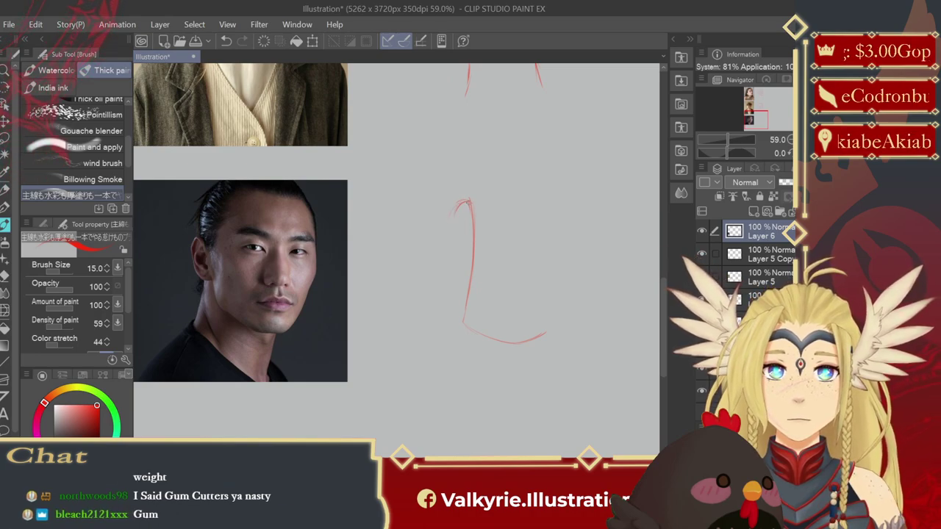
- Draw a narrow side-plane oval at the top of the face's near edge, erasing and reworking its overlapping front line
drag(447, 219, 466, 201)
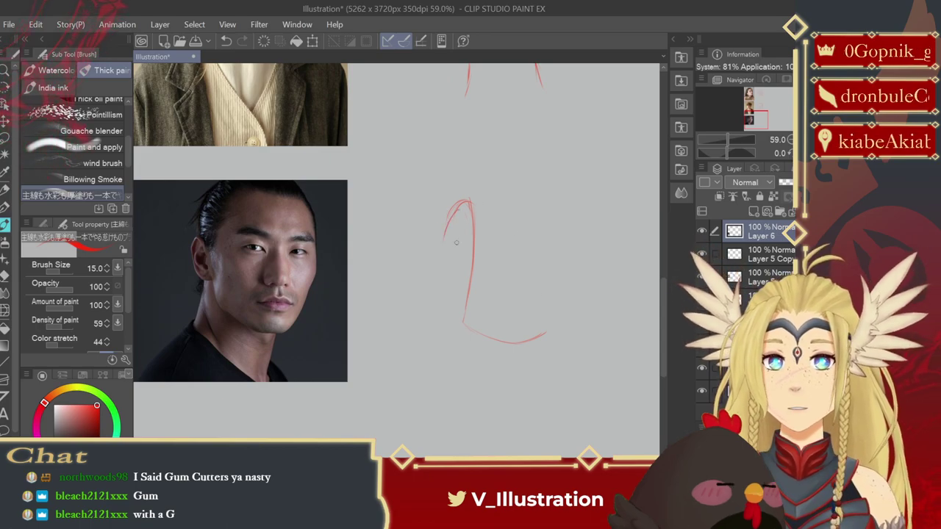
drag(448, 212, 442, 253)
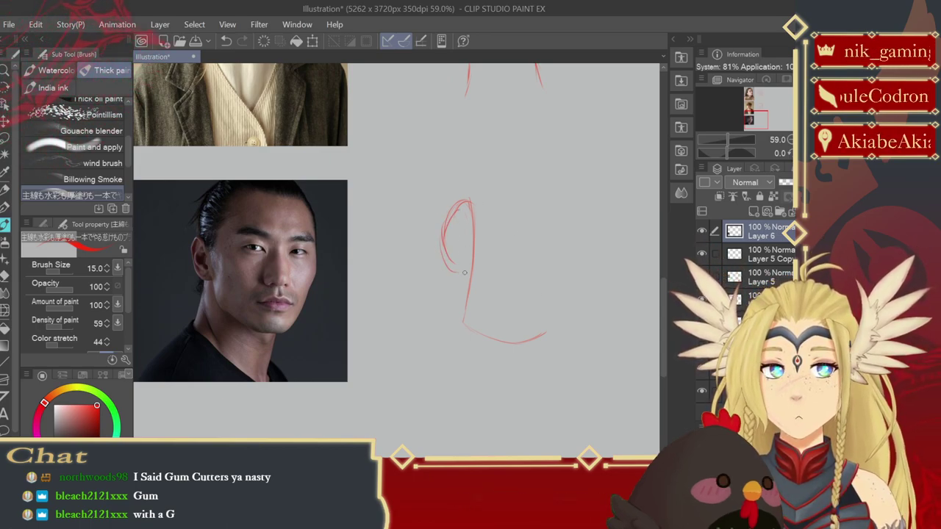
mouse_move(450, 213)
mouse_down()
mouse_move(451, 234)
mouse_move(468, 212)
mouse_move(450, 247)
mouse_move(462, 248)
mouse_up()
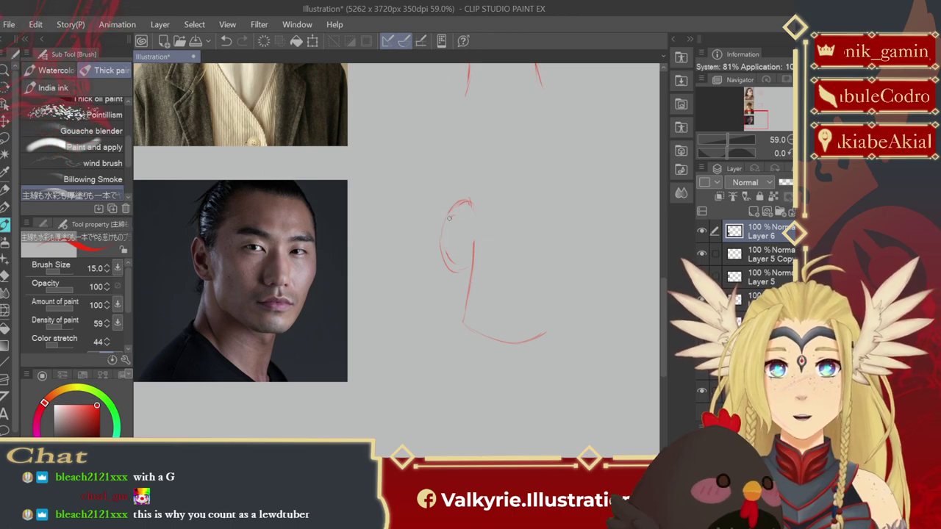
drag(449, 218, 443, 257)
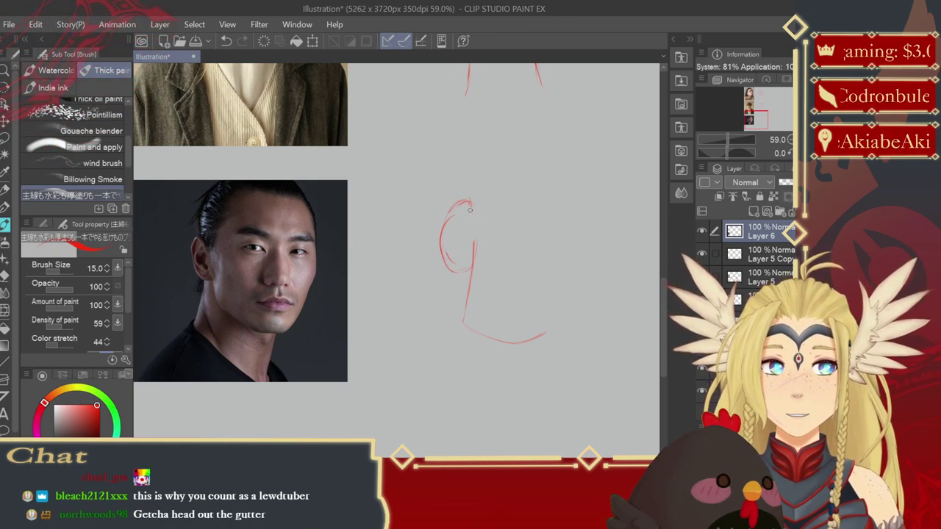
drag(474, 209, 478, 242)
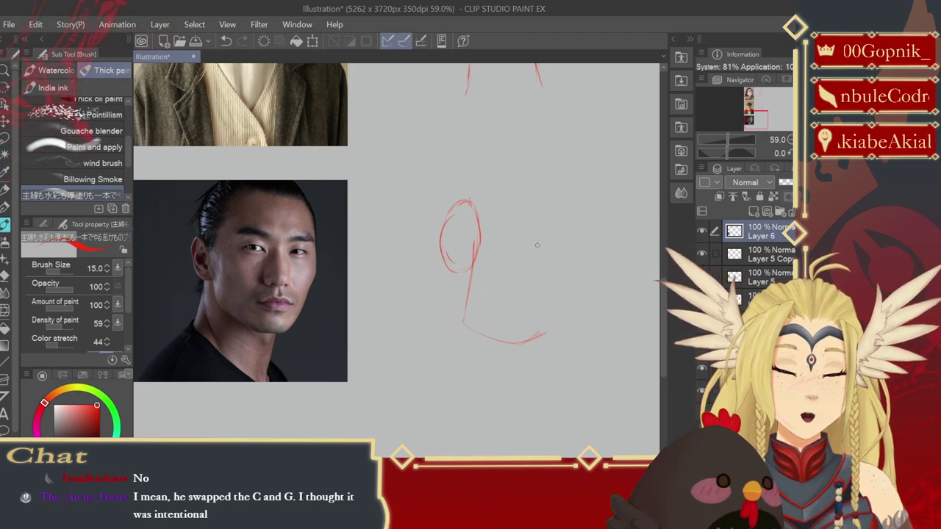
- Close the front plane with the forehead line and far side of the face, and widen the side-plane oval toward the back of the head
mouse_move(453, 200)
mouse_down()
mouse_move(546, 203)
mouse_move(566, 249)
mouse_up()
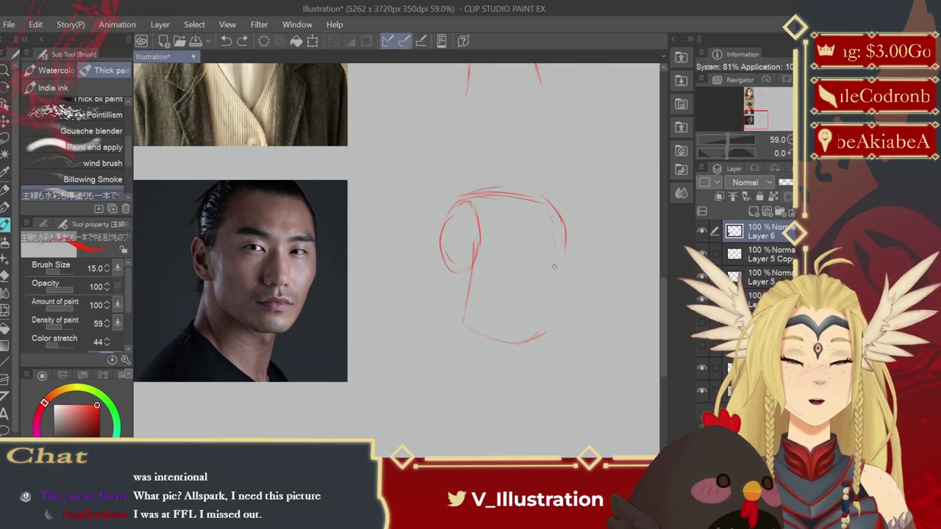
drag(566, 248, 558, 324)
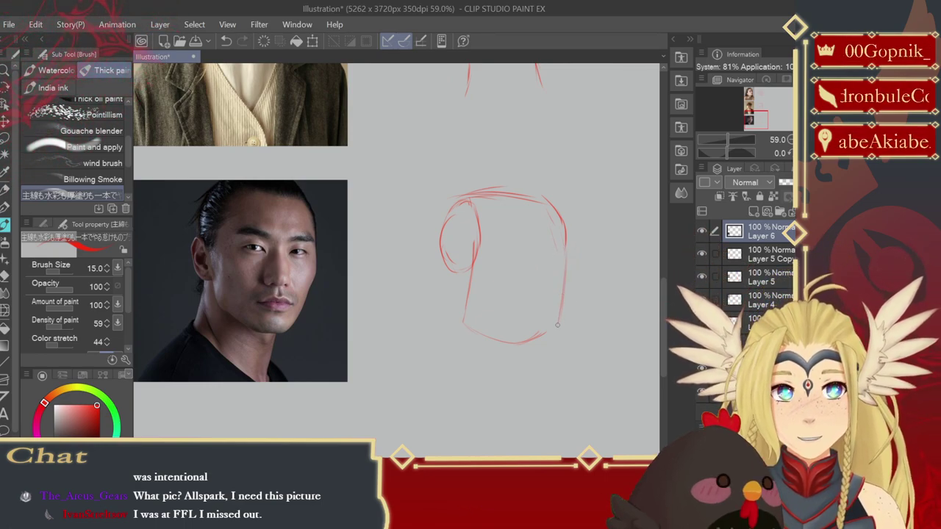
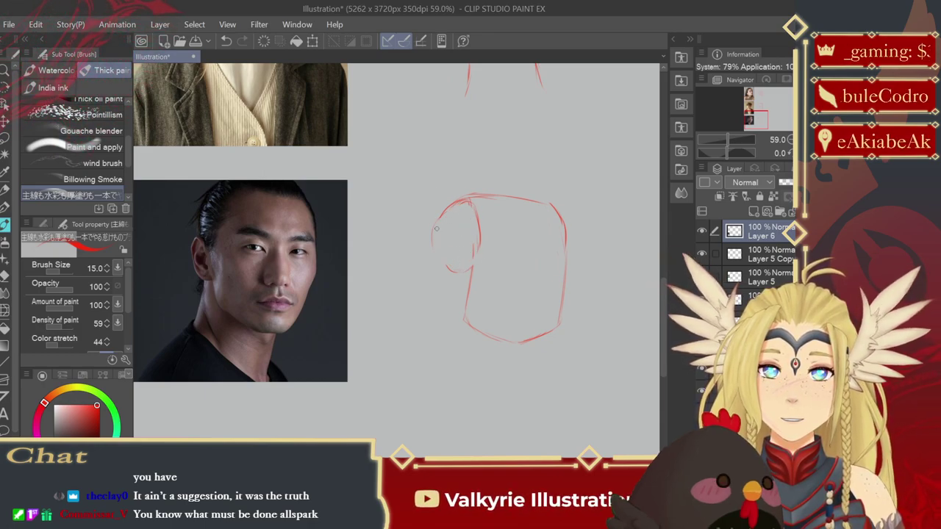
drag(436, 220, 442, 262)
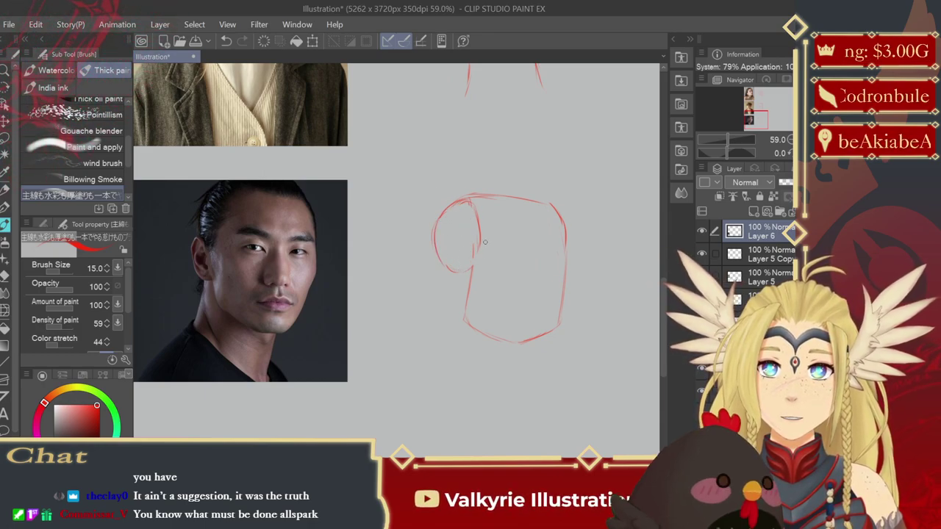
- Draw the vertical center line down the front plane with a short horizontal mark across it, and undo the trial ear inside the oval
drag(526, 223, 524, 323)
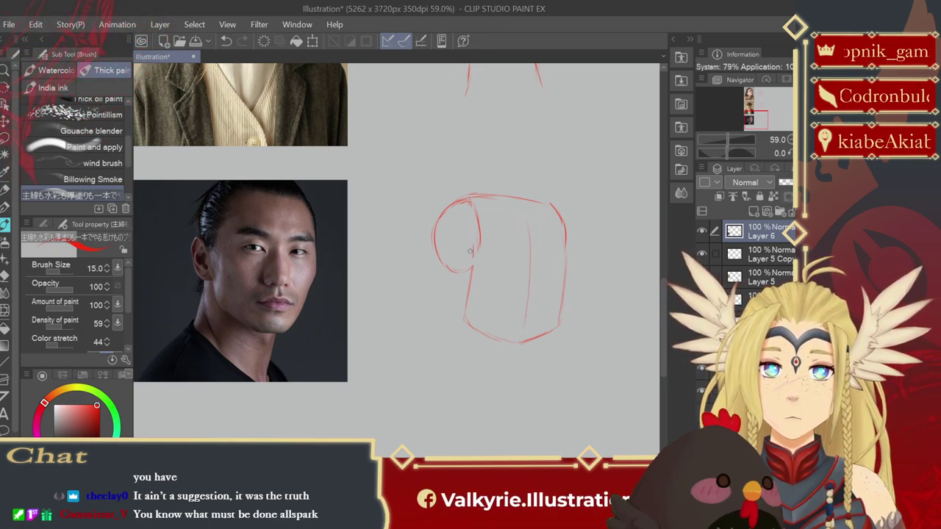
drag(453, 253, 451, 237)
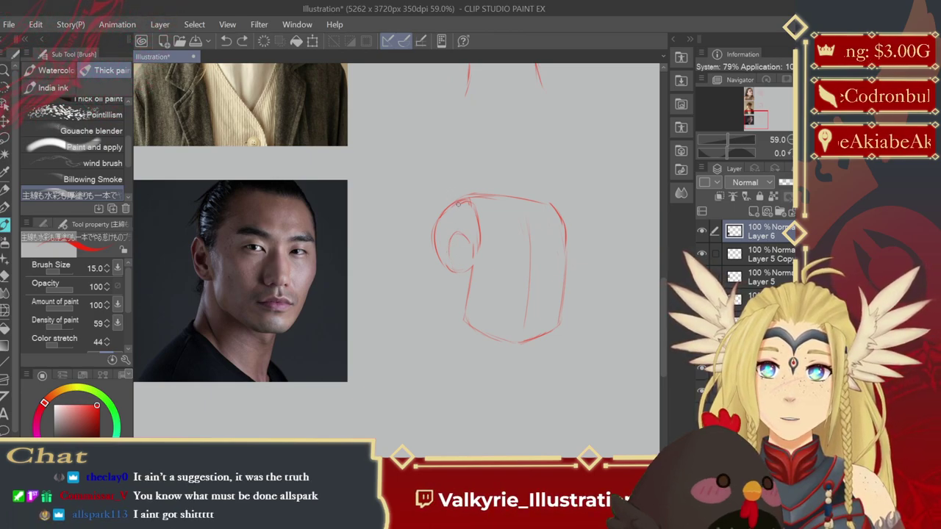
key(ctrl+z)
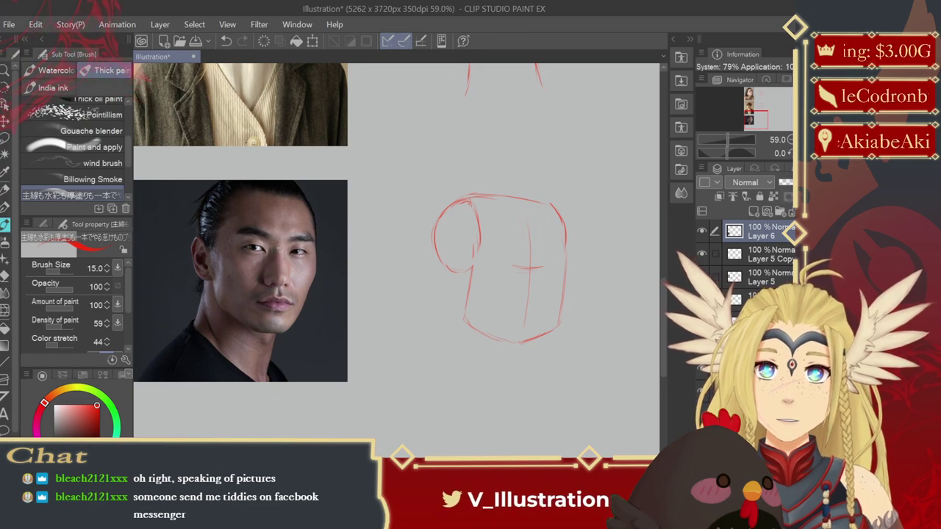
- Construct the nose on the center line as a tapering wedge with a flat base, undoing the trial bridge line on the photo
drag(281, 251, 285, 284)
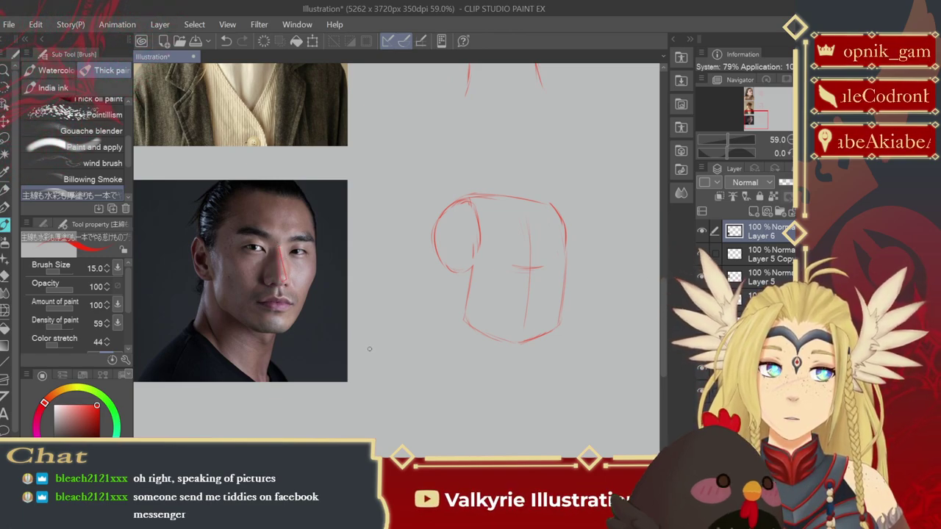
key(ctrl+z)
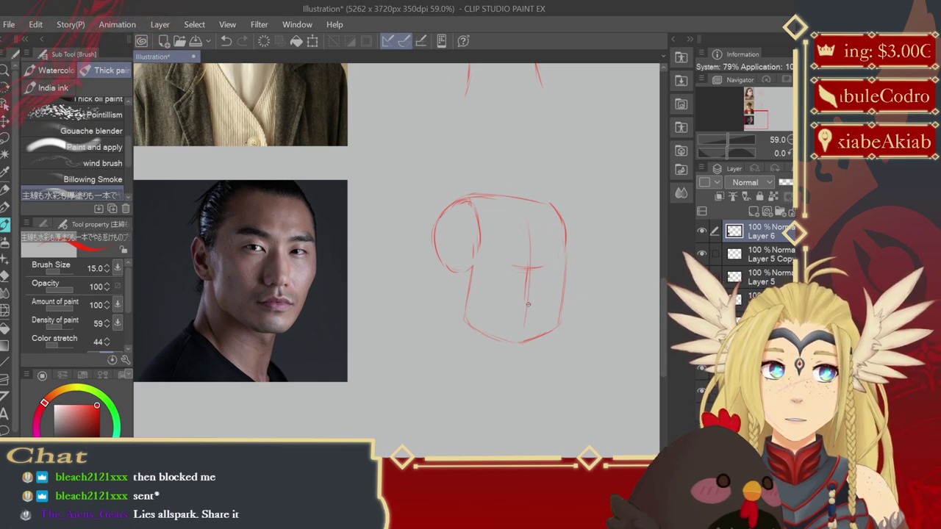
drag(530, 270, 531, 295)
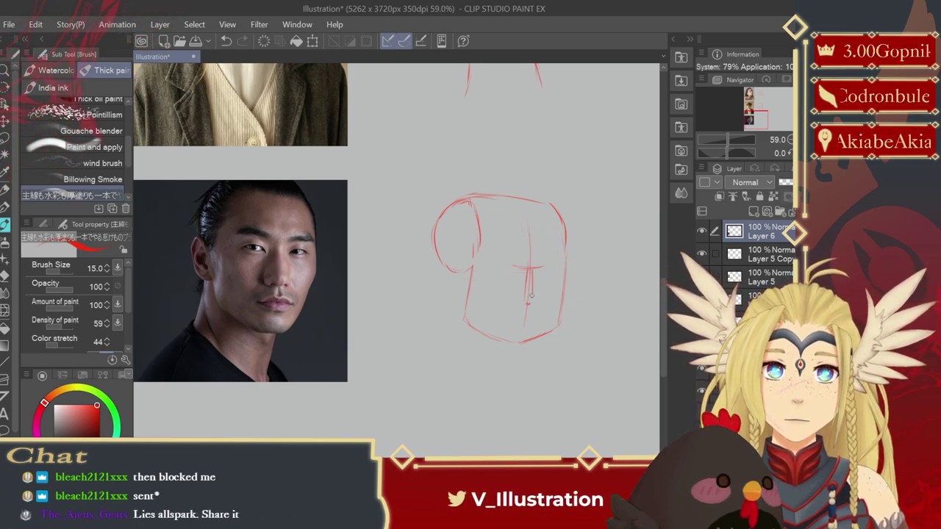
key(ctrl+z)
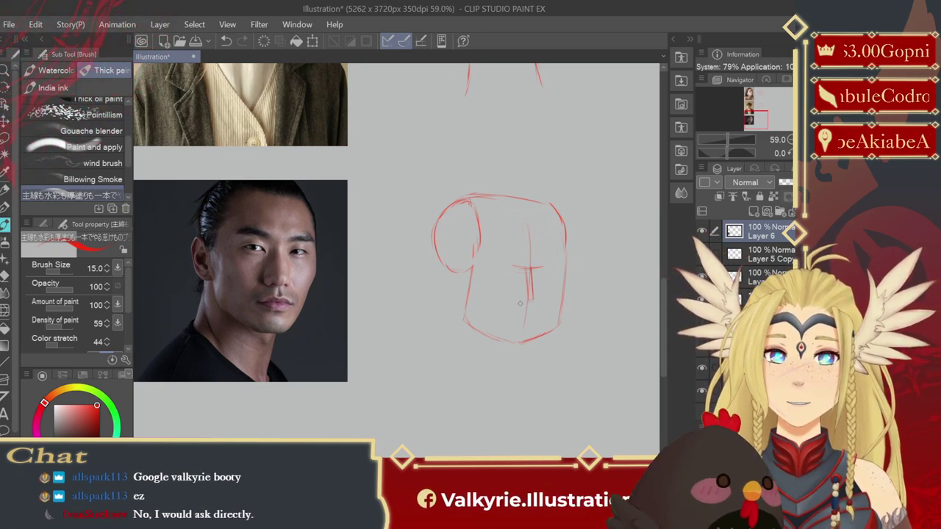
drag(529, 302, 526, 325)
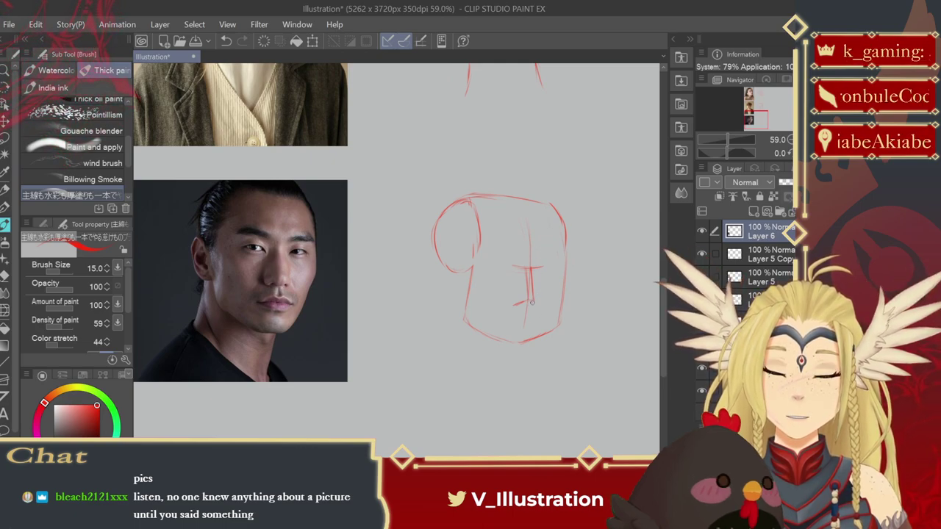
drag(522, 274, 515, 304)
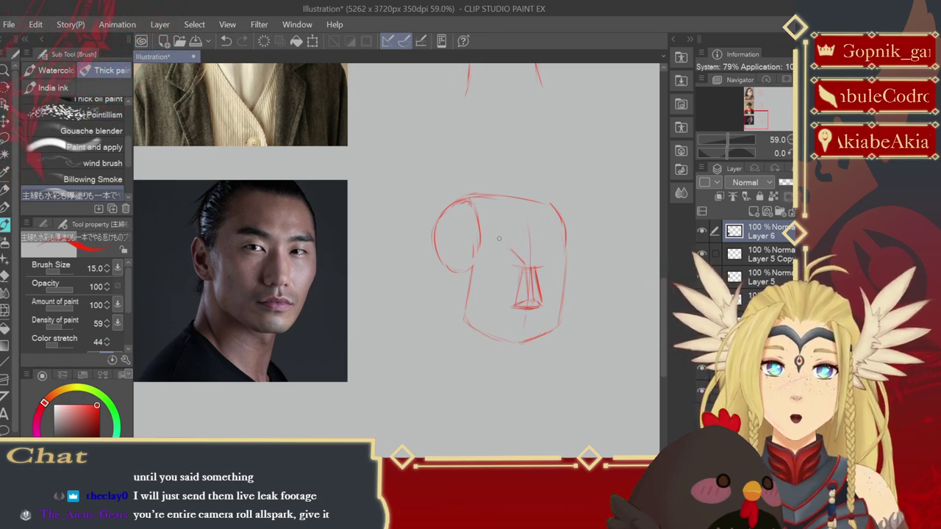
- Draw angular upper contours and lower lines for both eyes on either side of the nose bridge
drag(484, 251, 506, 250)
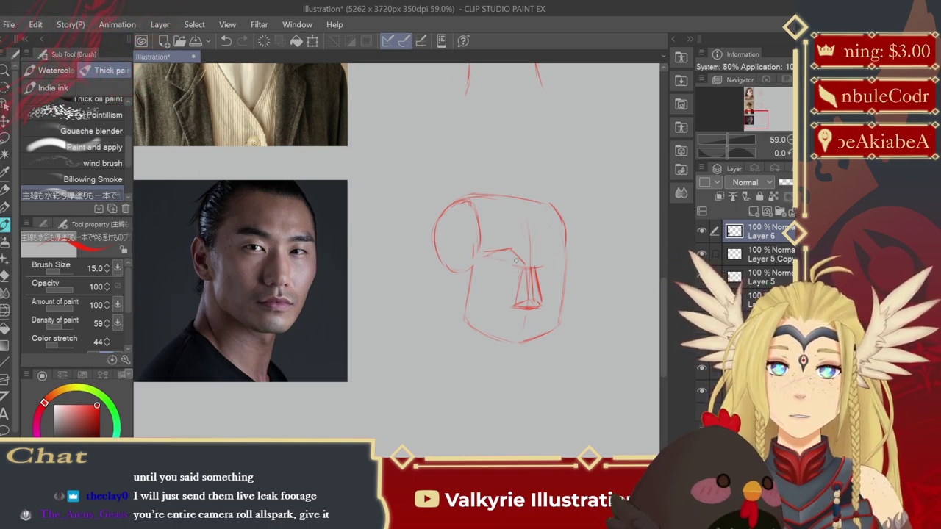
drag(508, 261, 530, 266)
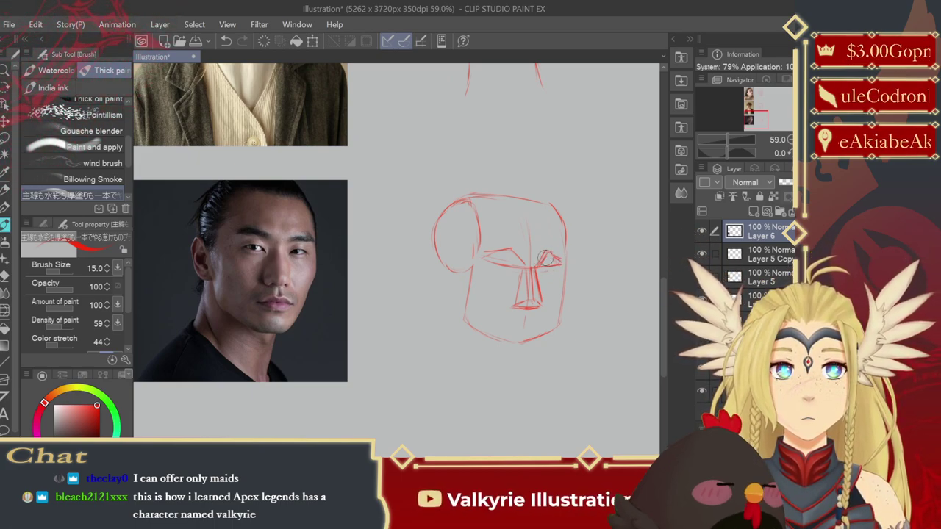
drag(552, 258, 544, 252)
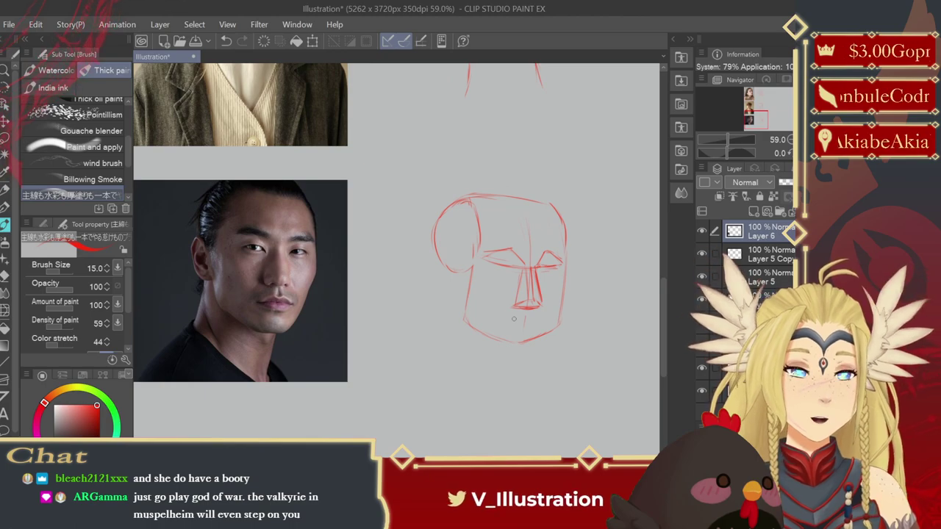
- Select the nose wedge with the Lasso, shorten it vertically from its base, and clear the selection
key(m)
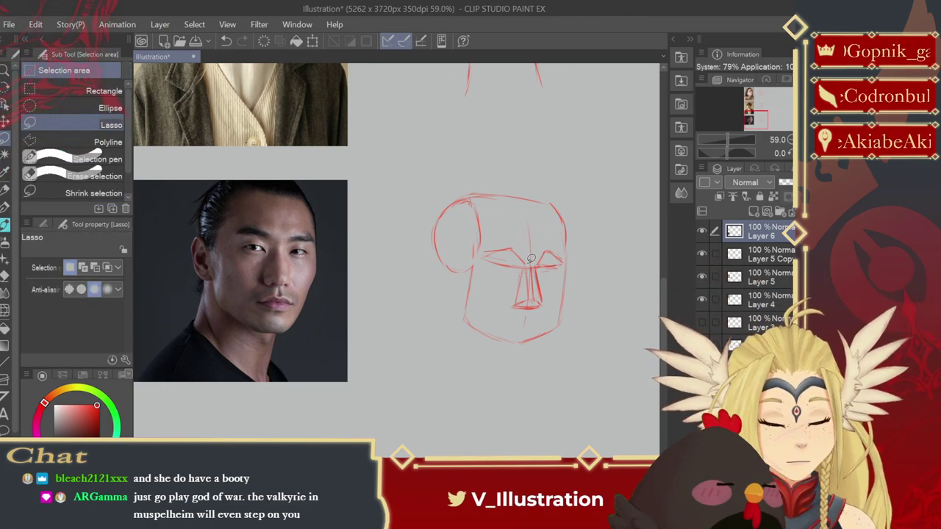
mouse_move(526, 264)
mouse_down()
mouse_move(515, 292)
mouse_move(530, 308)
mouse_move(542, 265)
mouse_move(541, 278)
mouse_up()
key(ctrl+t)
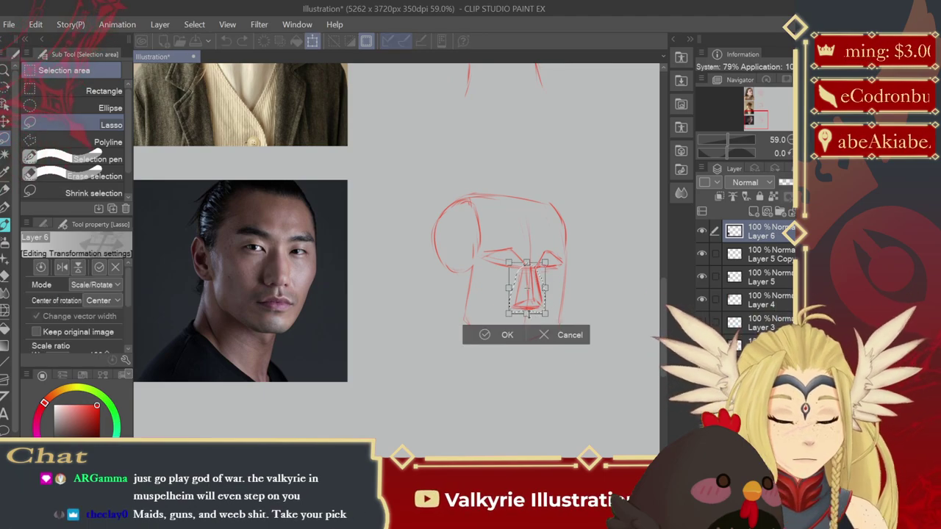
drag(527, 316, 527, 306)
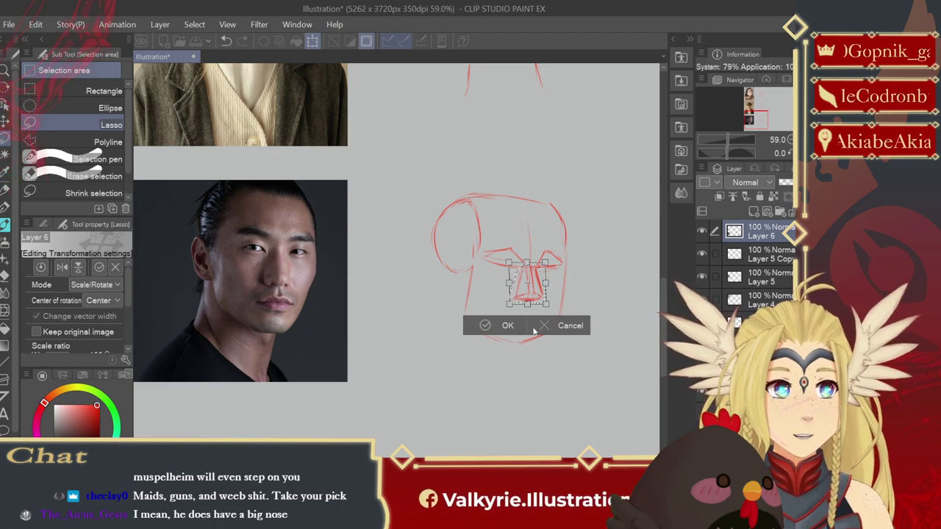
key(Return)
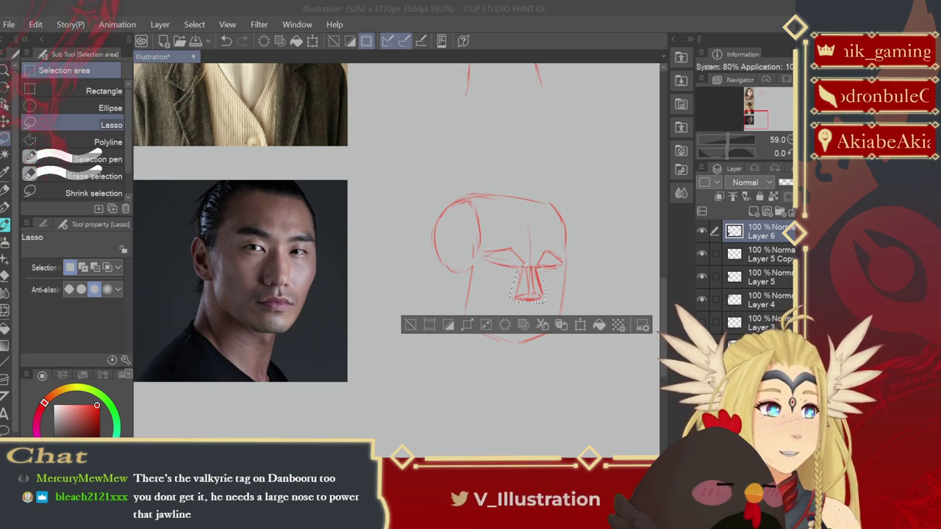
click(493, 359)
- Draw the ear at the lower part of the side-plane oval and refine the near jaw edge below it
drag(465, 284, 456, 286)
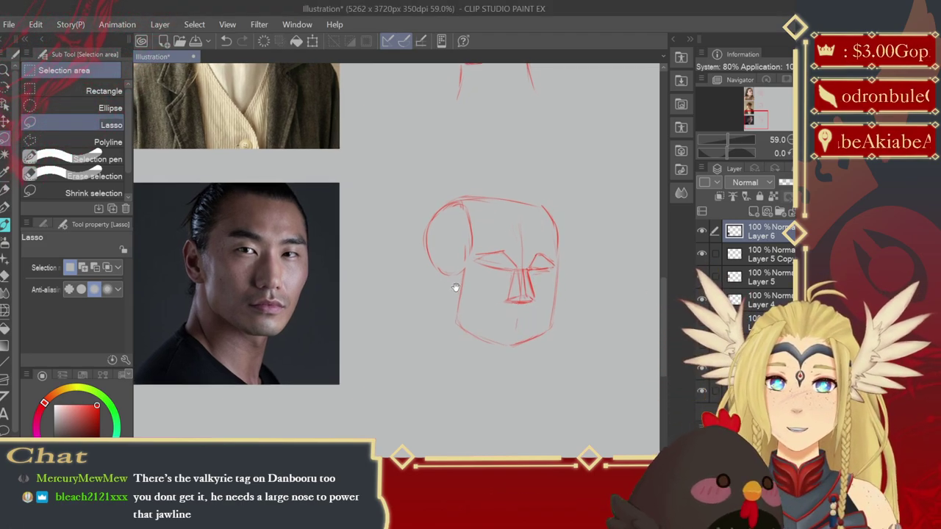
key(b)
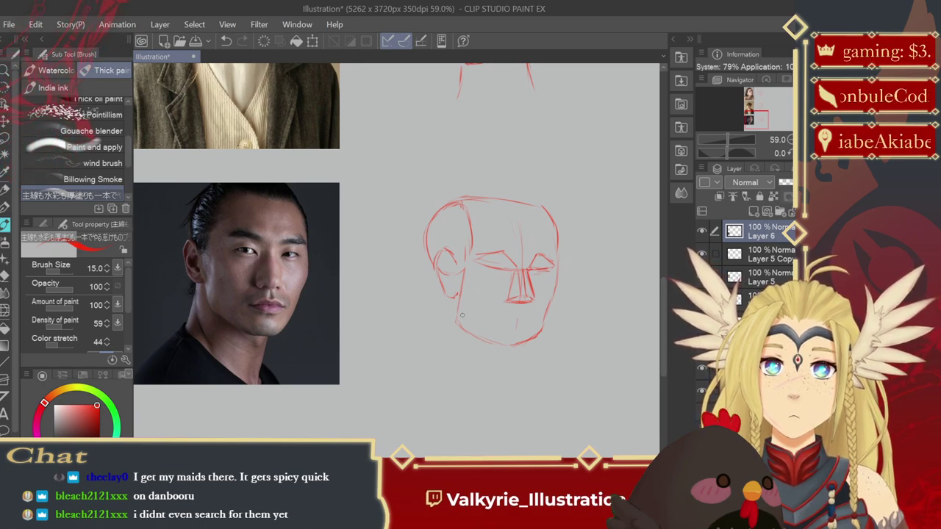
drag(461, 311, 462, 303)
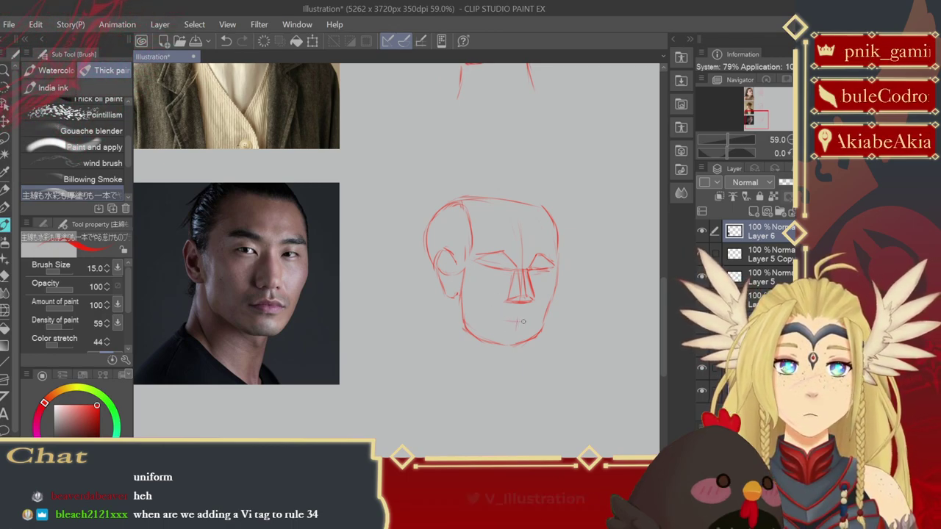
- Draw the mouth below the nose as angular upper and lower lip planes around a horizontal parting line
drag(506, 321, 518, 323)
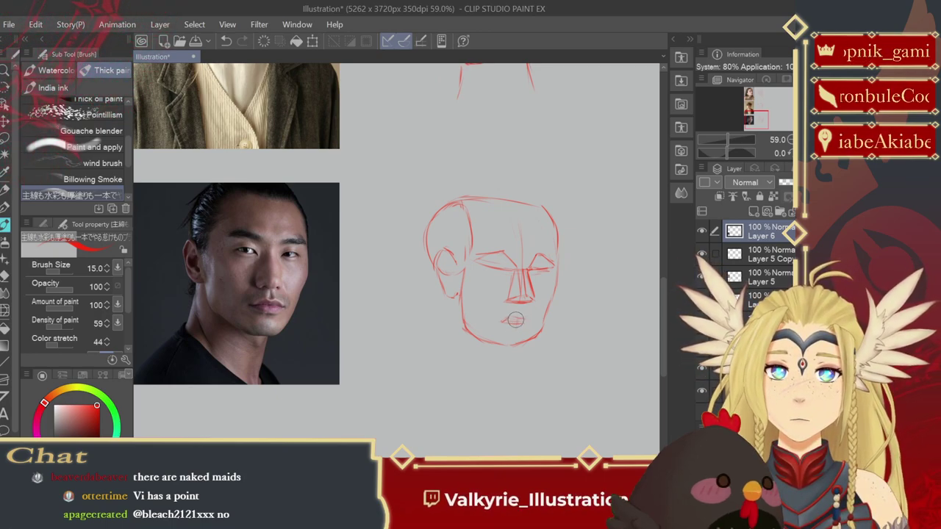
drag(507, 319, 525, 319)
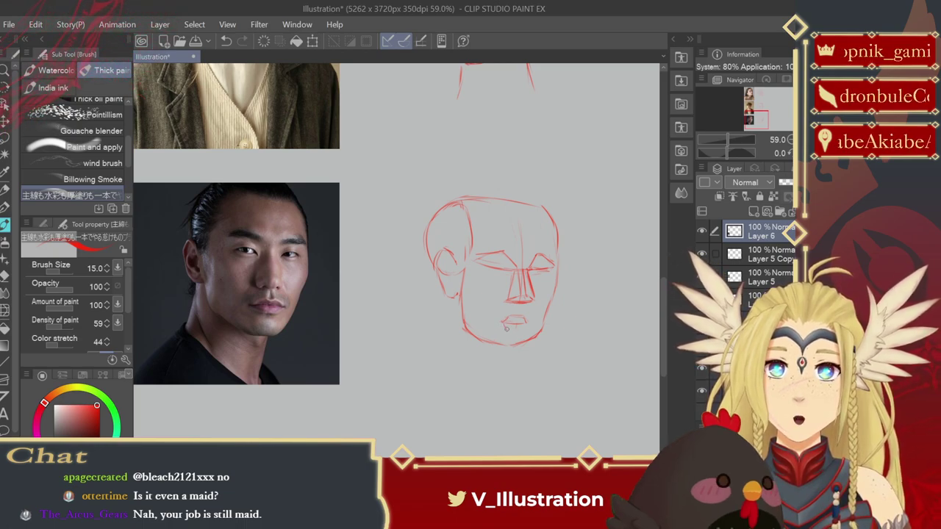
drag(507, 329, 524, 328)
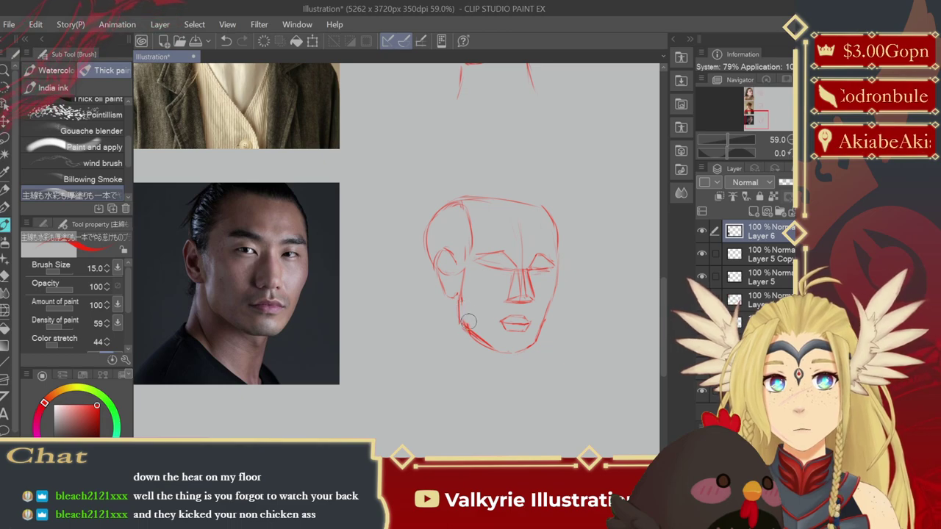
- Undo the last jaw stroke and sketch the neck lines descending behind the ear and below the chin
key(ctrl+z)
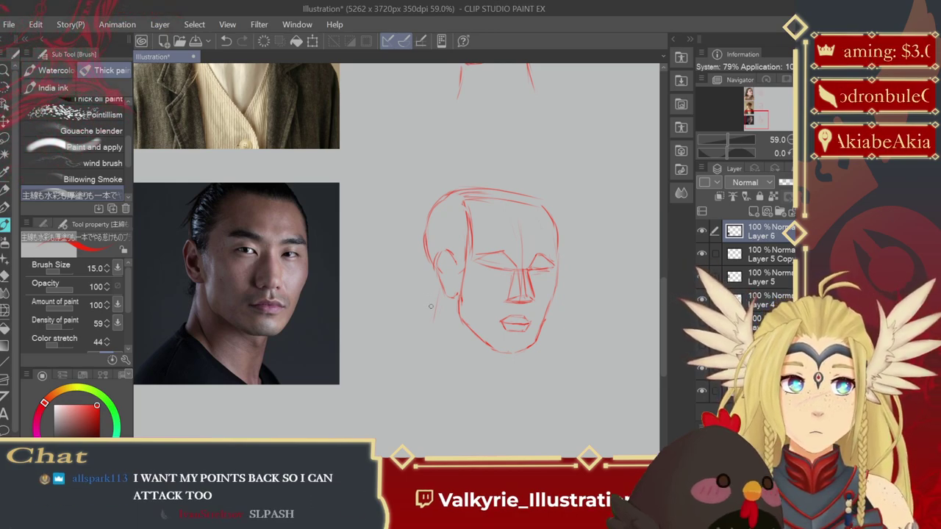
drag(441, 292, 431, 332)
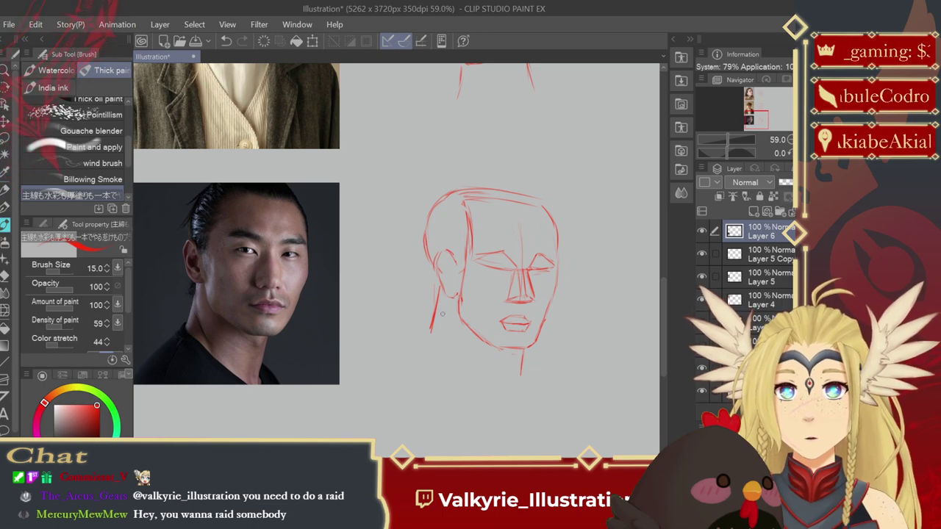
drag(442, 314, 438, 339)
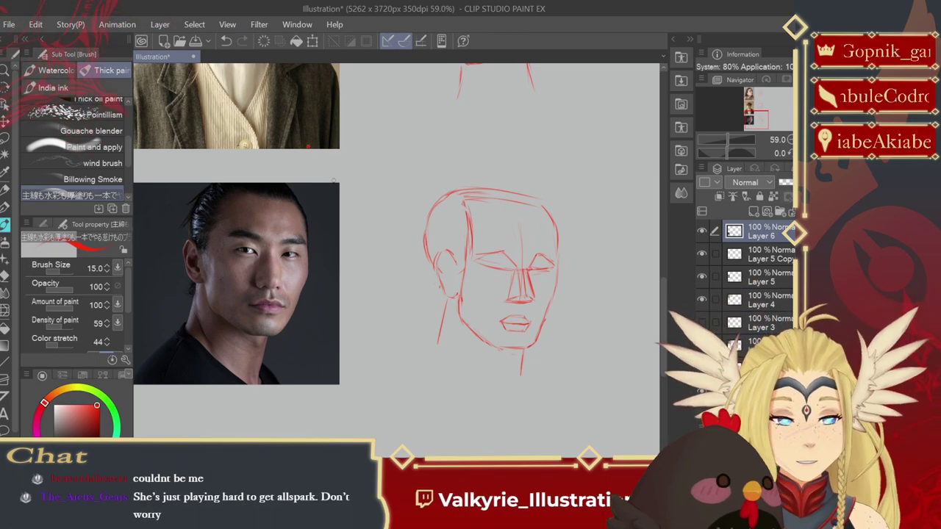
- Add the photo of the short-haired man in a black shirt as a new layer and move it into the empty upper canvas
scroll(314, 236, down, 3)
scroll(288, 216, right, 8)
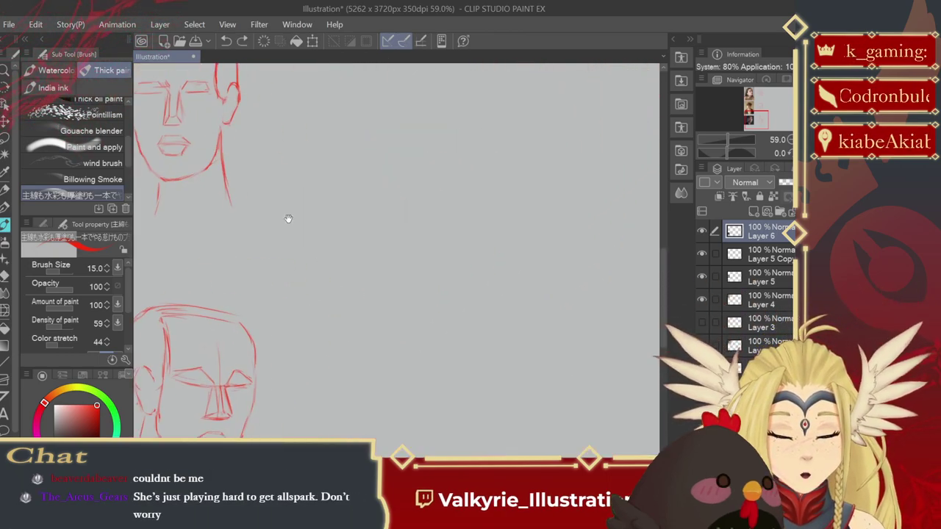
scroll(382, 269, up, 2)
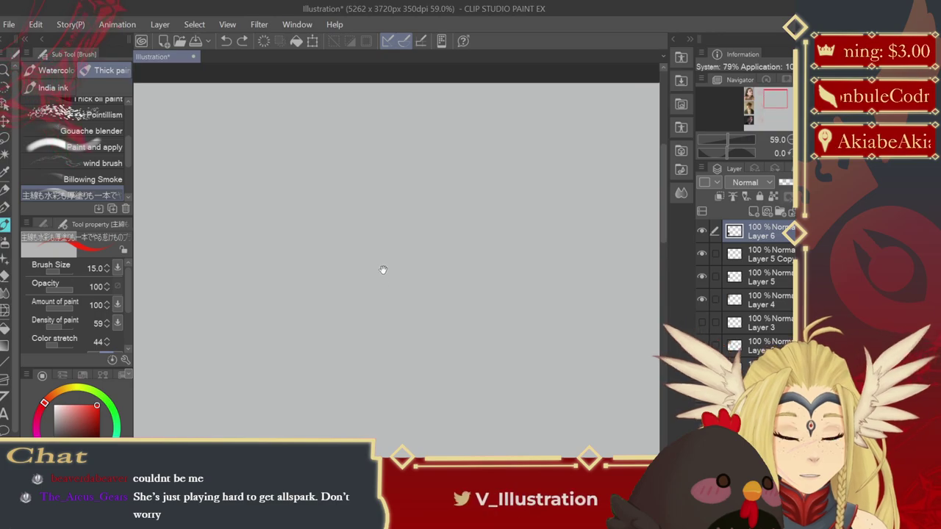
key(ctrl+shift+n)
scroll(416, 231, left, 8)
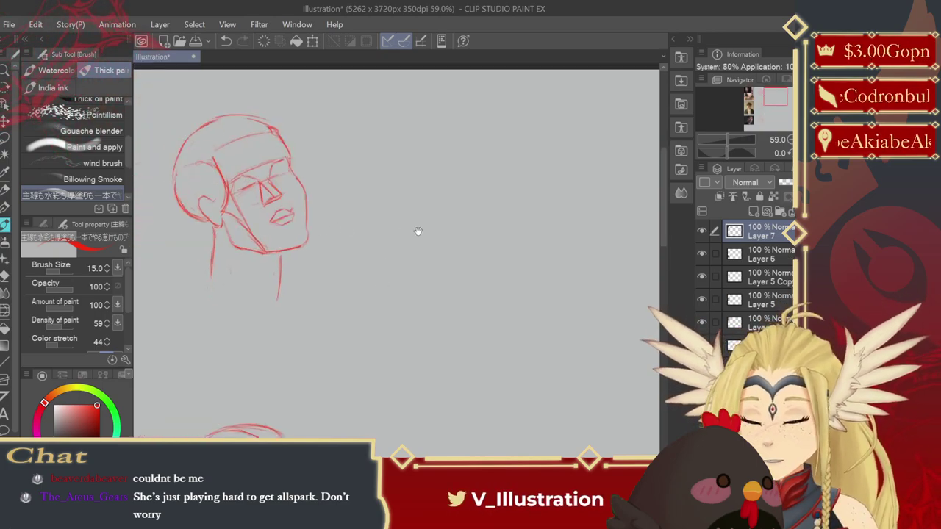
click(6, 130)
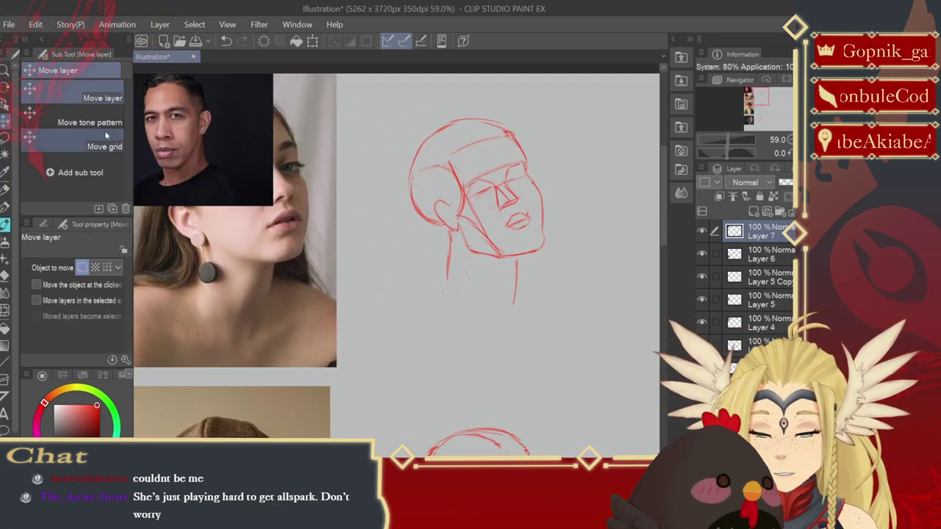
scroll(397, 220, right, 6)
drag(219, 166, 222, 159)
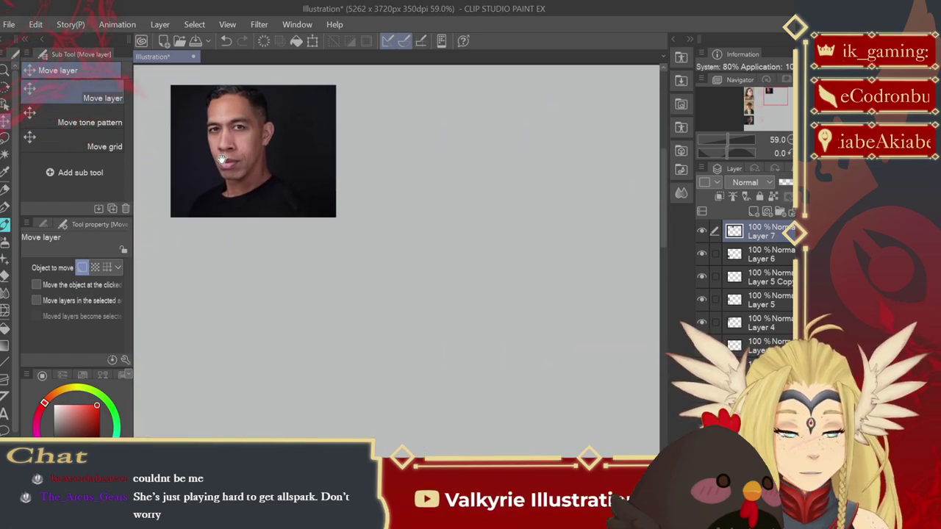
- Enlarge the new photo proportionally from its lower corner and apply the transformation
key(ctrl+t)
drag(333, 215, 466, 321)
mouse_move(377, 278)
mouse_down()
mouse_move(350, 265)
mouse_move(451, 279)
mouse_move(418, 266)
mouse_move(375, 278)
mouse_up()
key(Return)
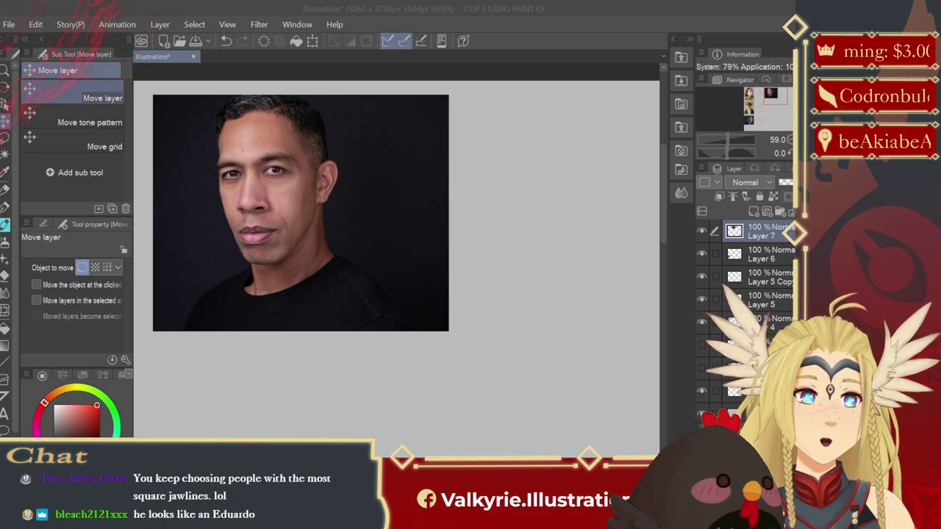
- Reposition the enlarged photo farther from the finished head studies, fully inside the canvas near its upper edge
drag(183, 309, 457, 294)
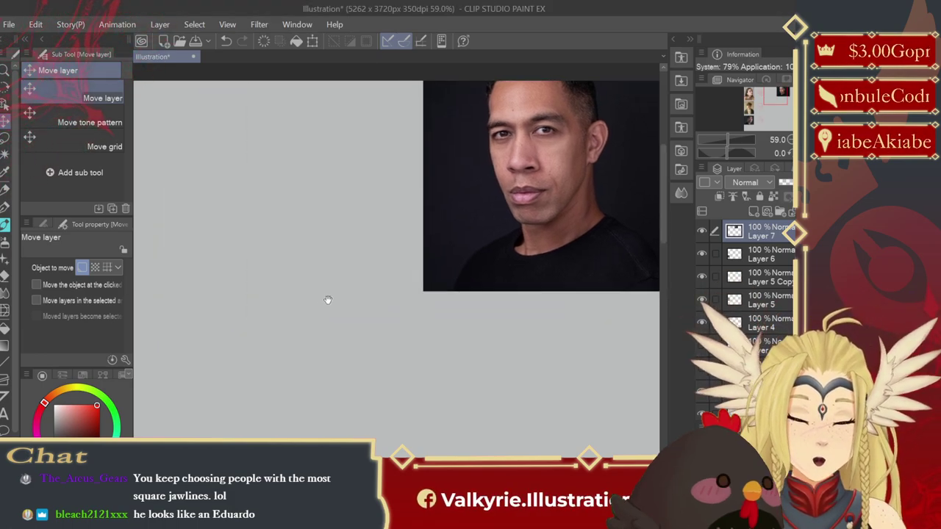
drag(325, 301, 553, 262)
drag(364, 364, 567, 279)
drag(375, 397, 360, 368)
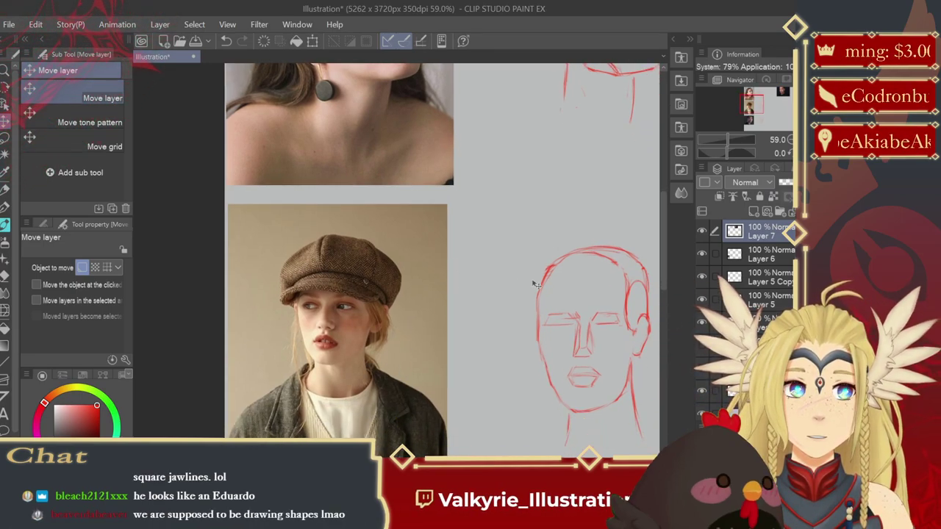
drag(551, 260, 490, 355)
mouse_move(572, 326)
mouse_down()
mouse_move(502, 364)
mouse_move(375, 375)
mouse_move(599, 387)
mouse_move(185, 378)
mouse_up()
drag(357, 330, 199, 326)
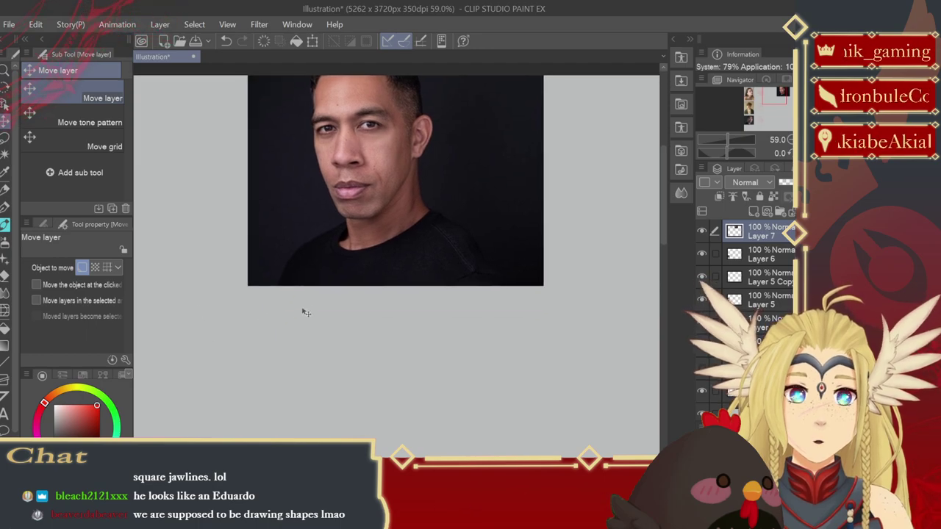
drag(314, 260, 396, 265)
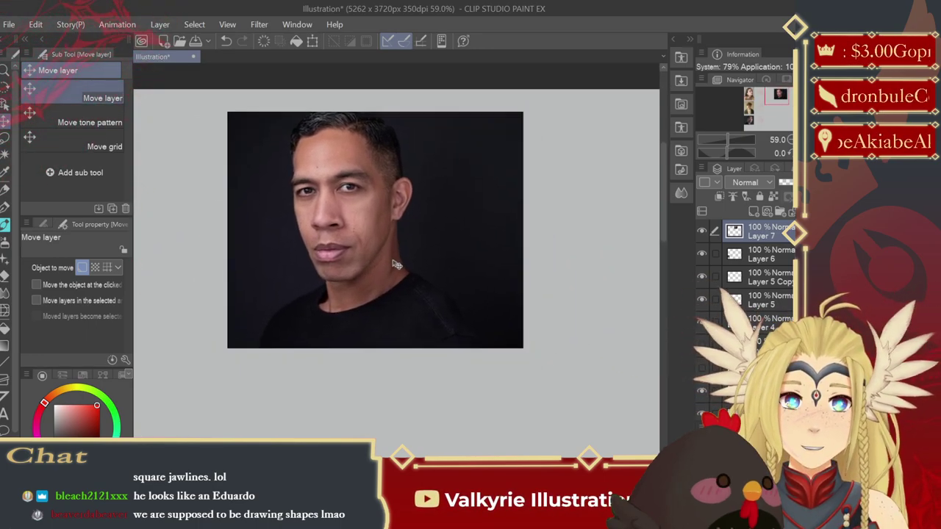
drag(411, 319, 339, 325)
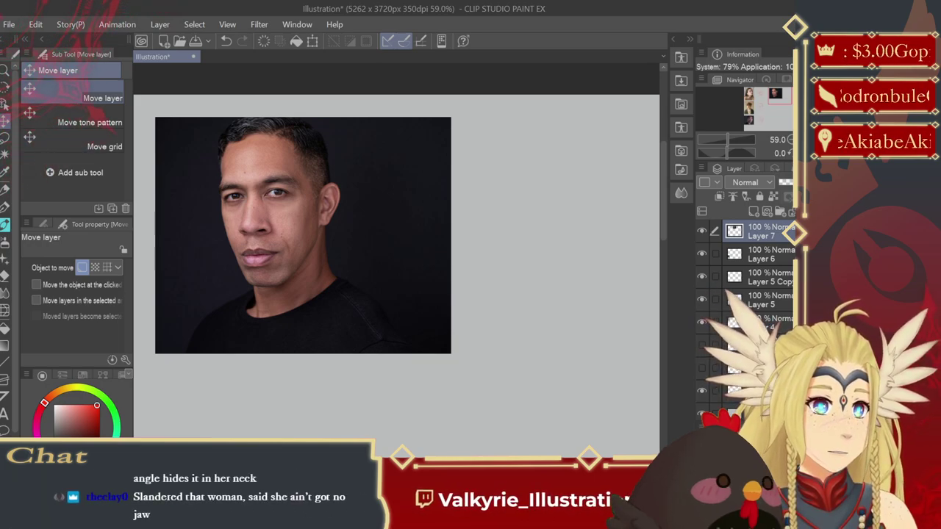
- Compare the jaw of the woman in the cap with her head construction, then return to the new man's photo
drag(458, 196, 350, 193)
drag(297, 344, 404, 256)
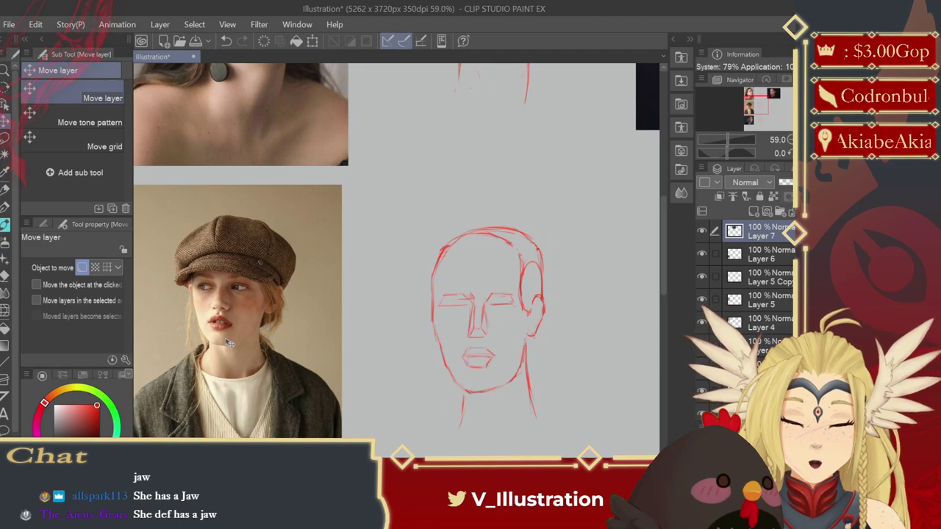
drag(466, 245, 214, 283)
mouse_move(599, 108)
mouse_down()
mouse_move(451, 176)
mouse_move(357, 202)
mouse_move(361, 218)
mouse_up()
drag(443, 183, 434, 186)
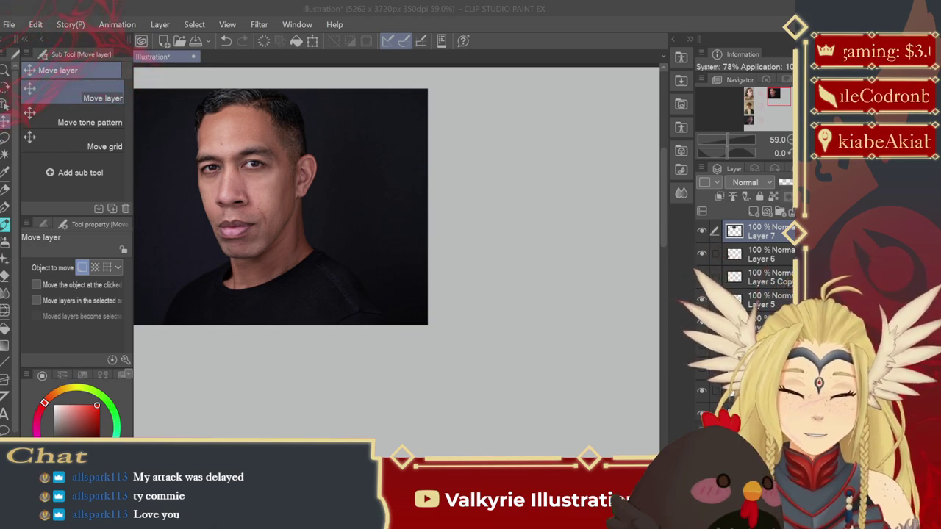
- Crop the man's photo by rectangularly selecting and deleting the dark background strip beyond his shoulder, then clear the selection
click(5, 137)
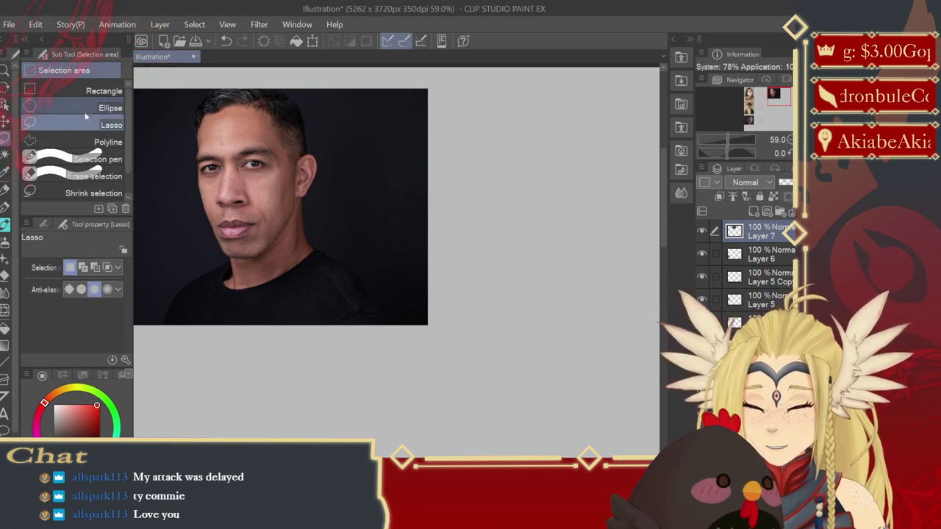
drag(369, 79, 506, 397)
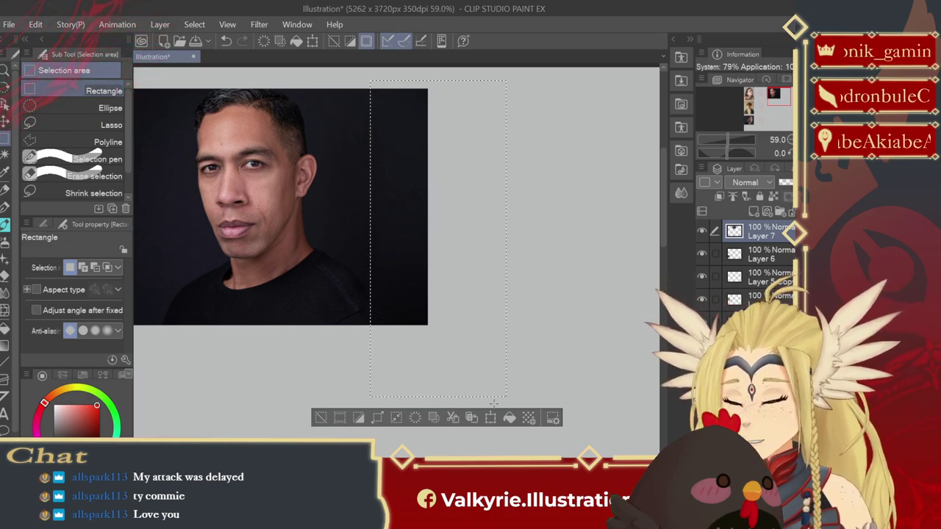
key(Delete)
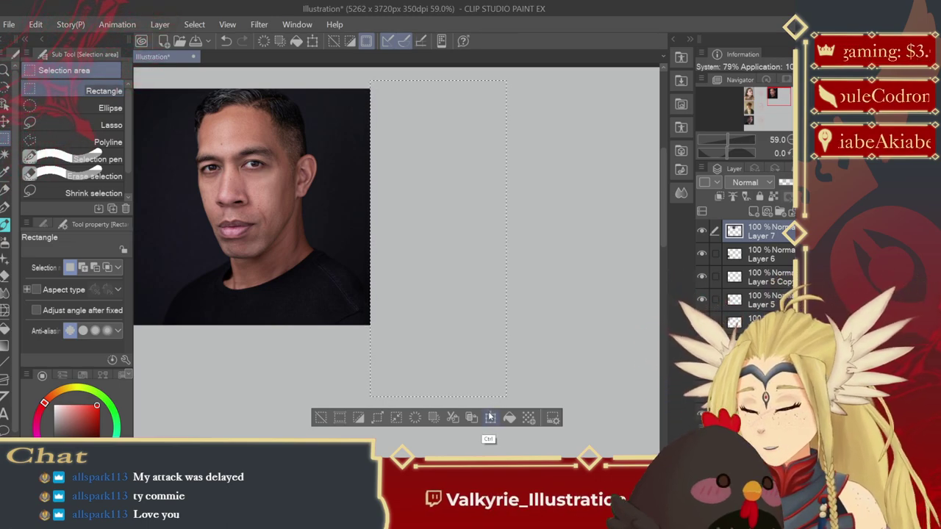
key(ctrl+d)
drag(500, 321, 481, 324)
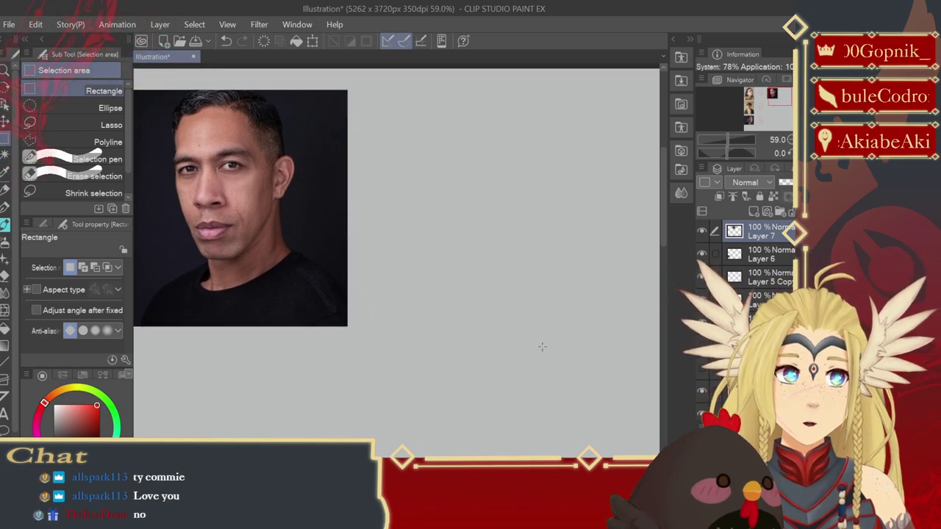
- Add a new layer above the man's photo and switch to the thick paint brush at size 15 for sketching
click(757, 212)
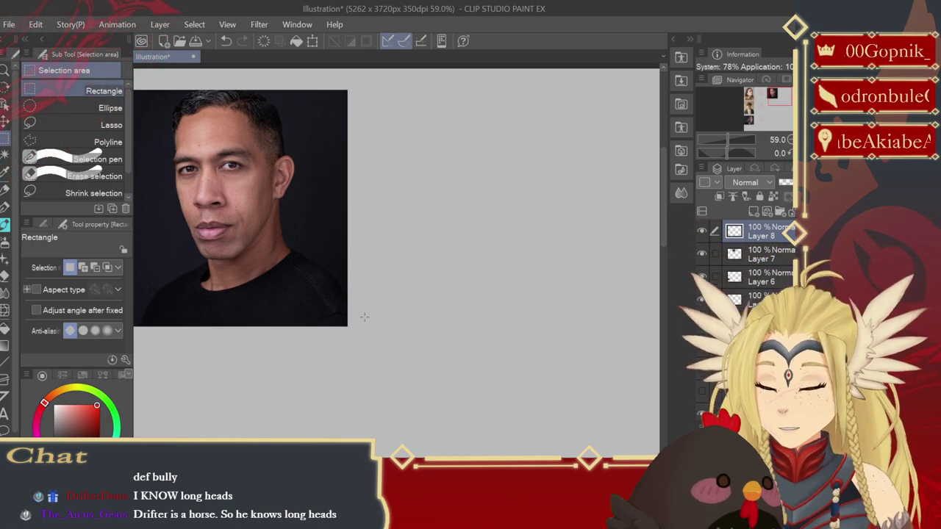
click(5, 225)
key(b)
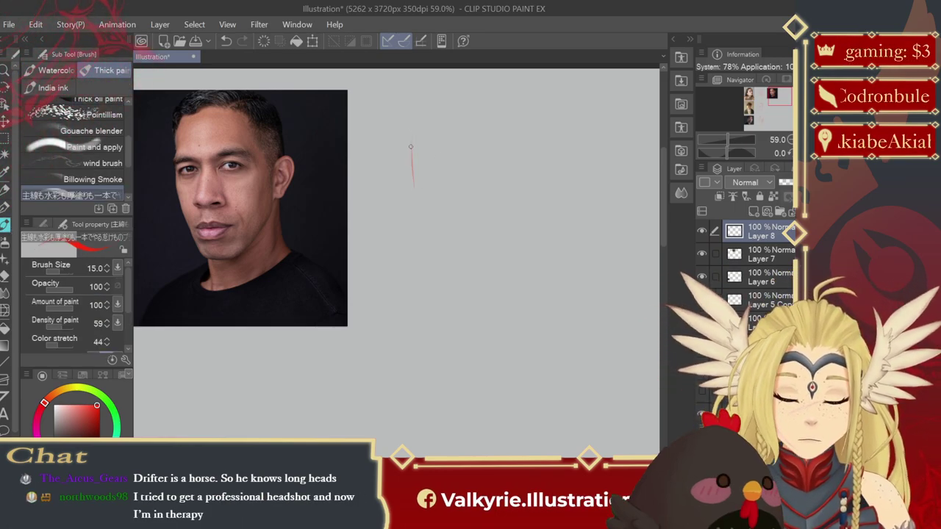
drag(411, 146, 414, 200)
drag(416, 144, 418, 228)
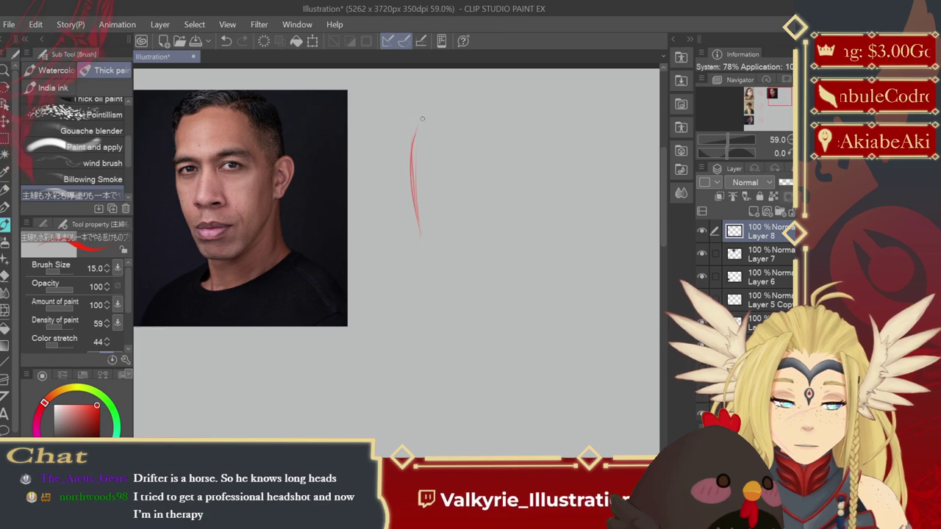
key(ctrl+z)
key(ctrl+z)
key(ctrl+z)
key(ctrl+z)
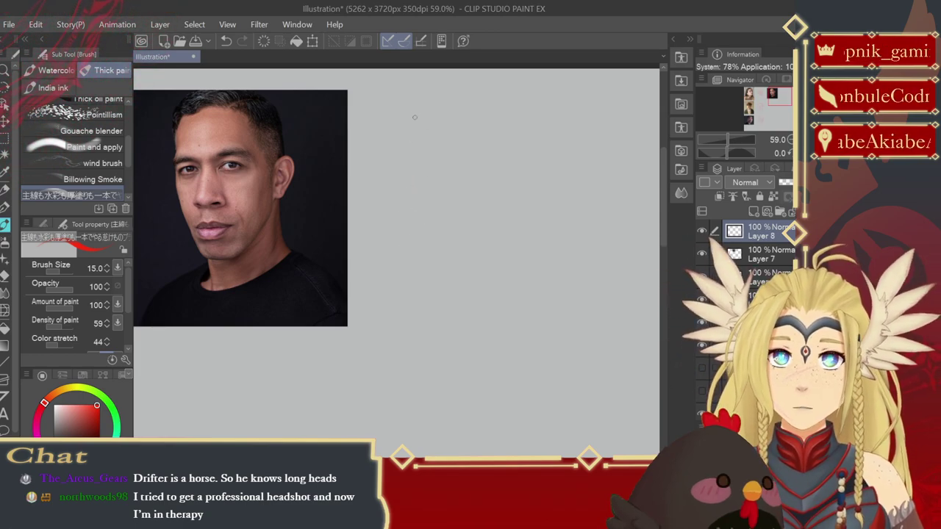
- Sketch the tall front plane of the man's face in red beside the photo, with curved sides and a flat chin
drag(409, 125, 420, 257)
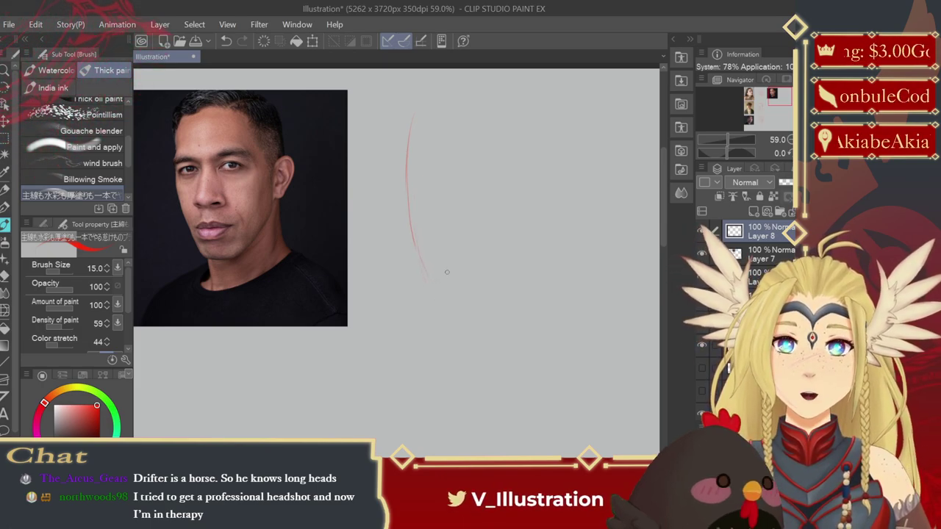
drag(431, 273, 466, 272)
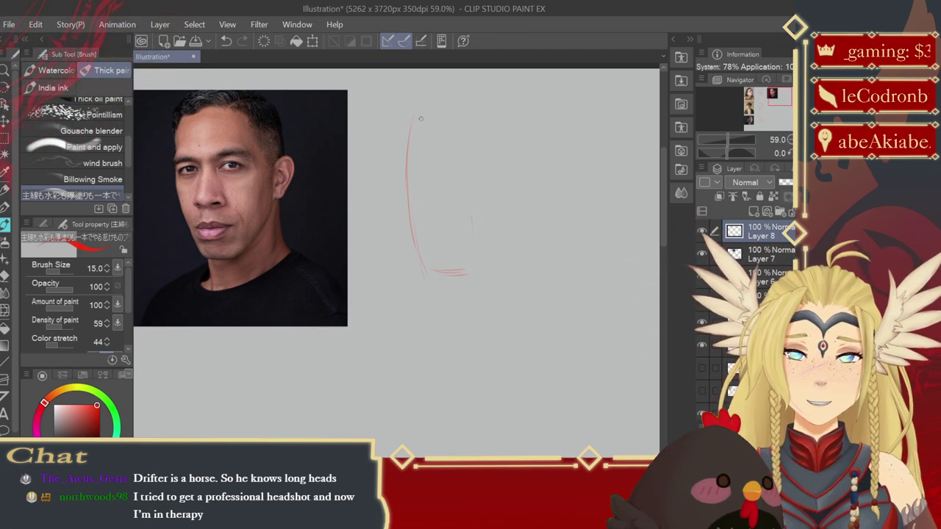
drag(422, 110, 521, 111)
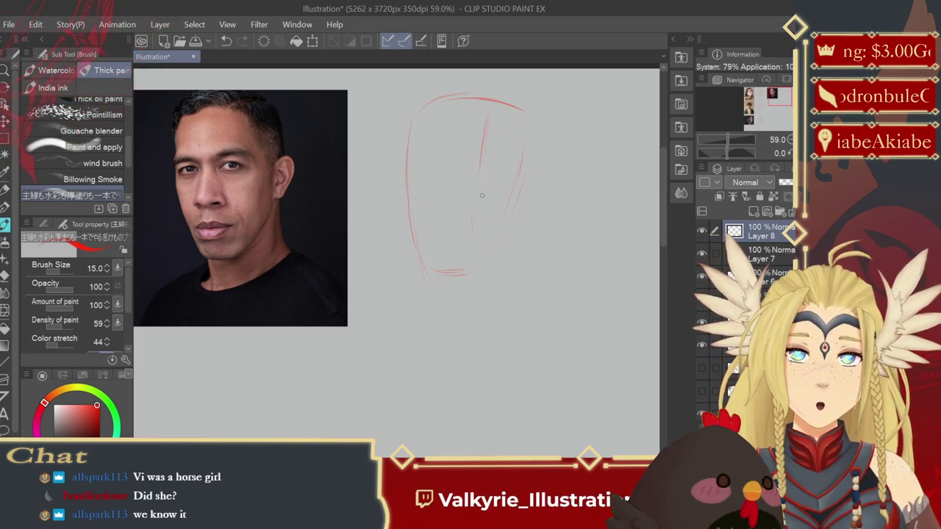
drag(482, 195, 479, 205)
drag(481, 241, 469, 273)
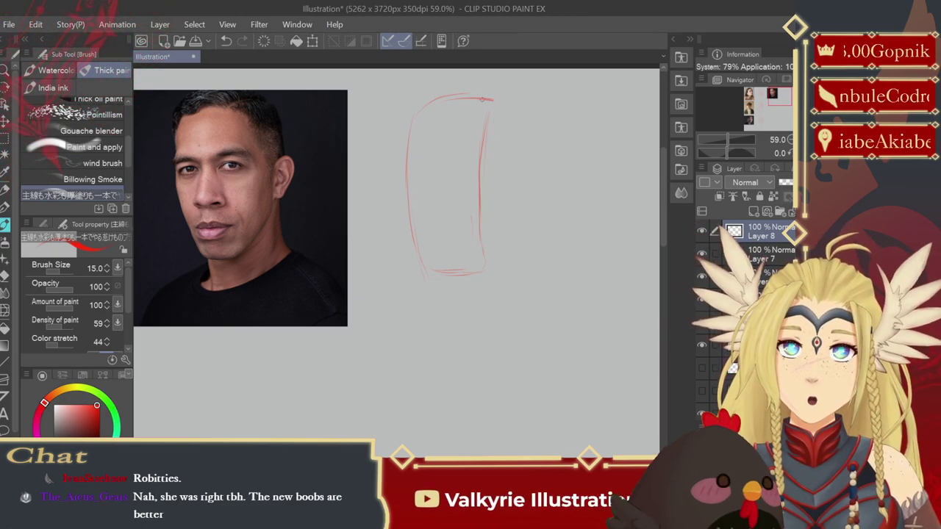
- Redraw the front plane's ear-side edge with firmer lines and flatten its forehead edge into a clean boxy outline
drag(486, 102, 483, 228)
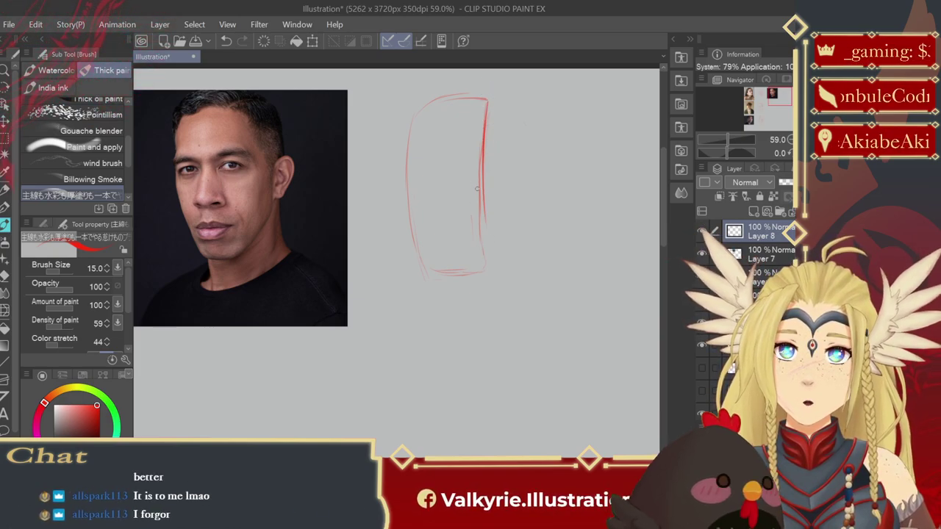
mouse_move(474, 183)
mouse_down()
mouse_move(473, 195)
mouse_move(484, 199)
mouse_up()
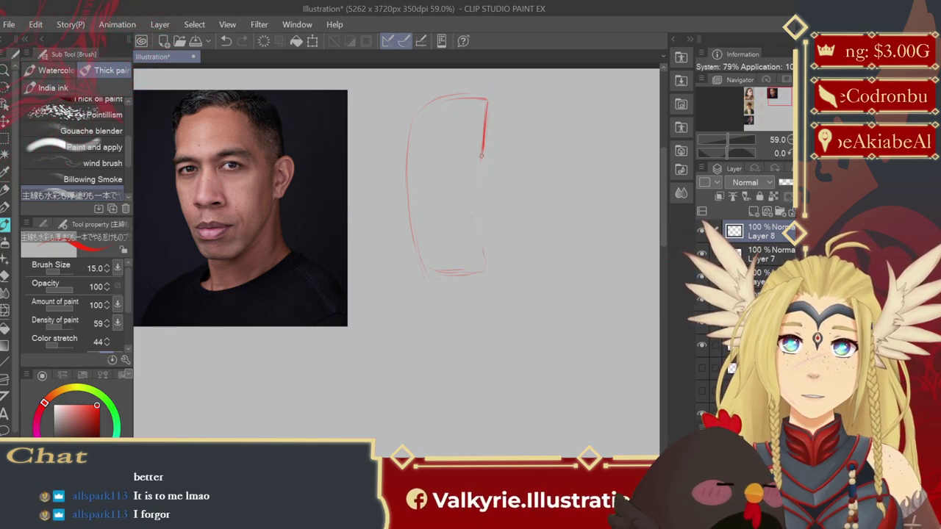
drag(482, 162, 485, 254)
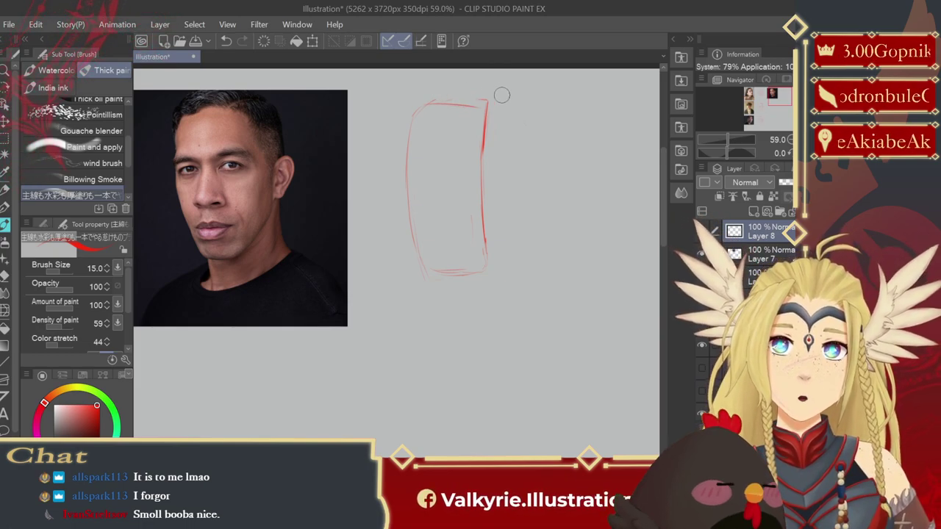
drag(439, 103, 415, 107)
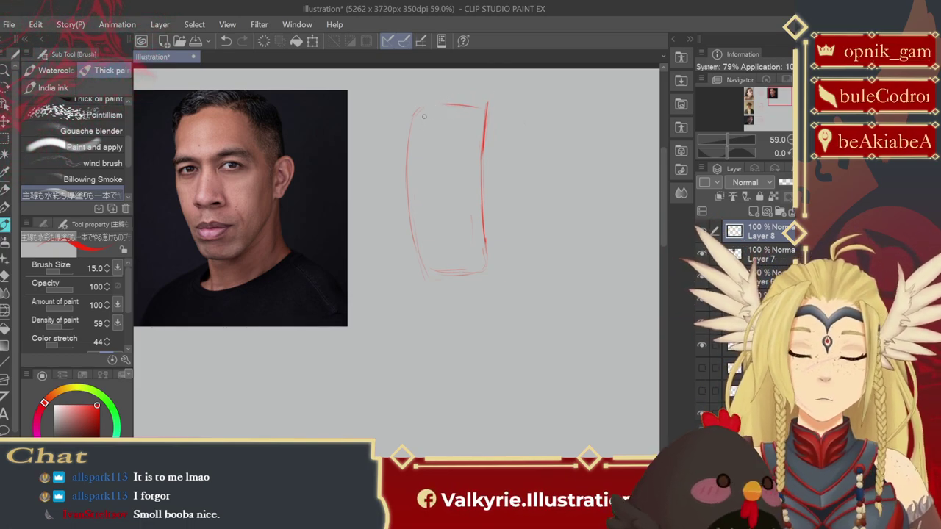
drag(450, 103, 488, 104)
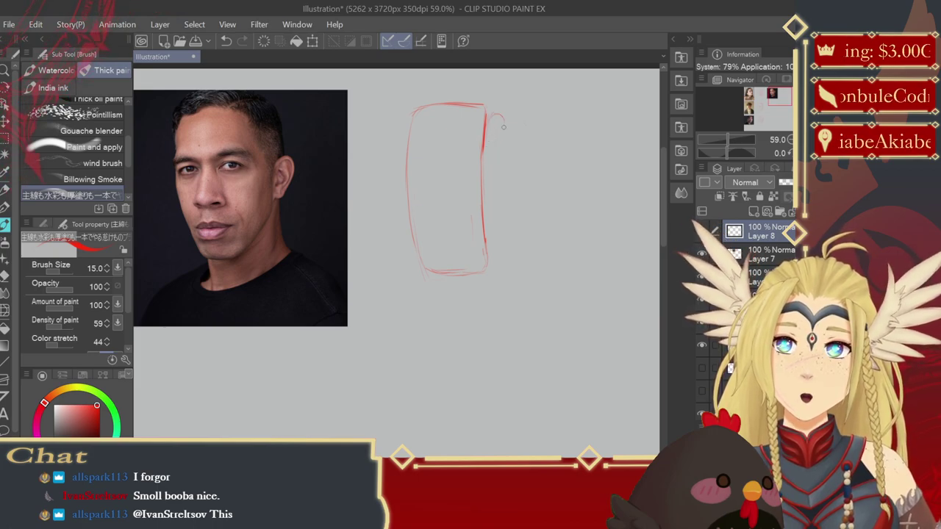
- Draw a narrow vertical oval against the upper part of the front plane's ear-side edge for the head's side plane
drag(503, 126, 508, 150)
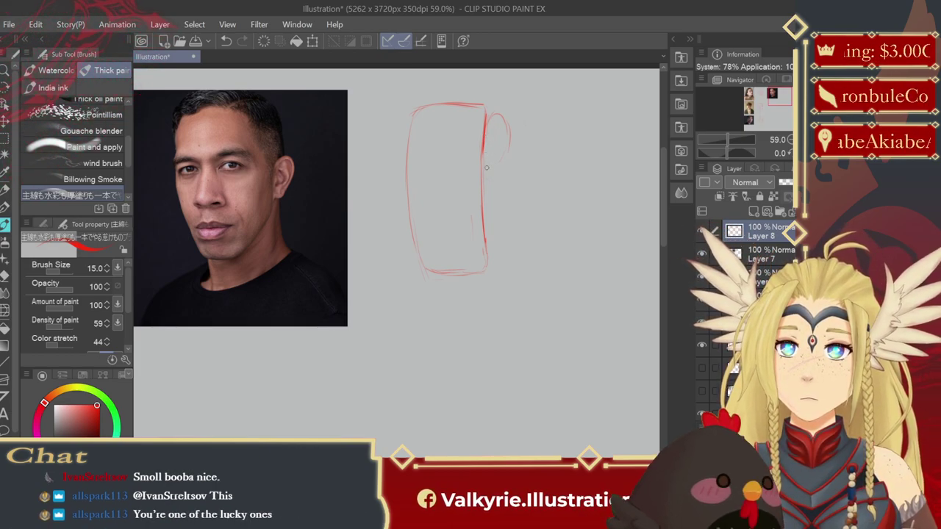
drag(502, 173, 514, 146)
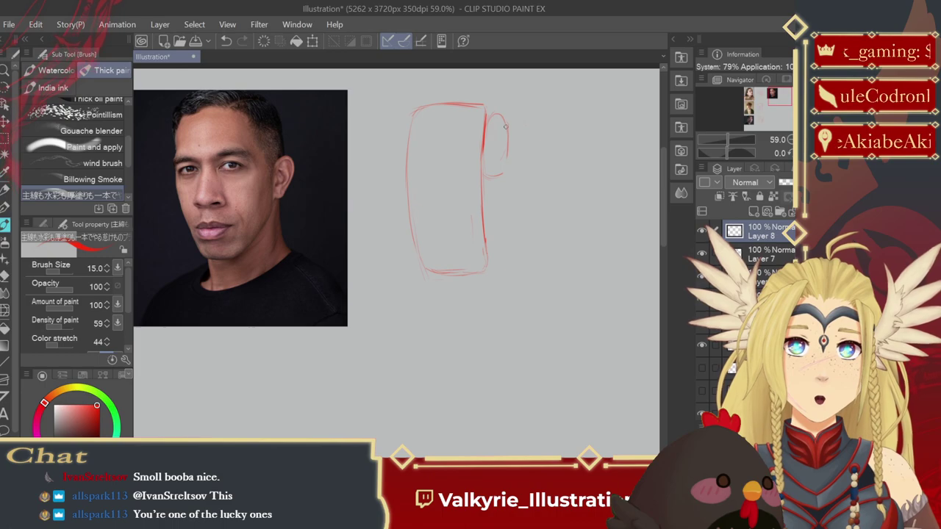
drag(507, 163, 491, 179)
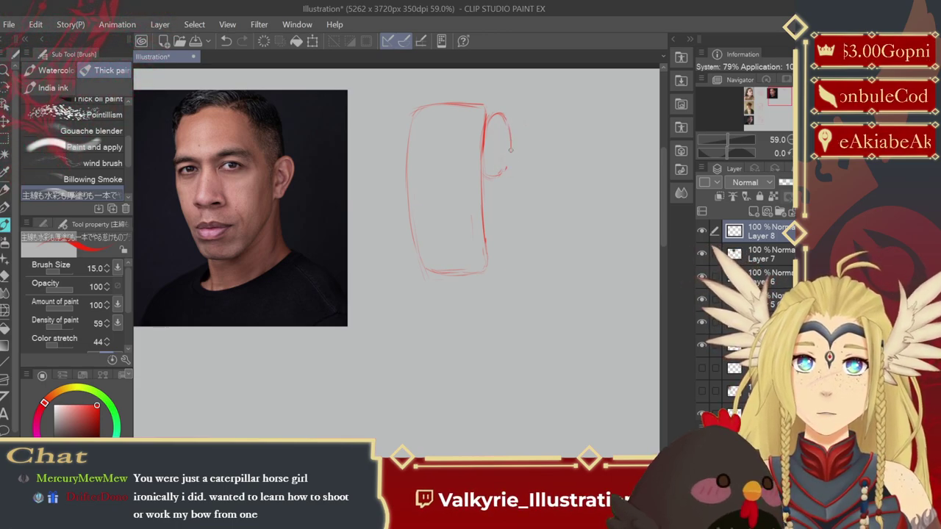
drag(511, 149, 503, 170)
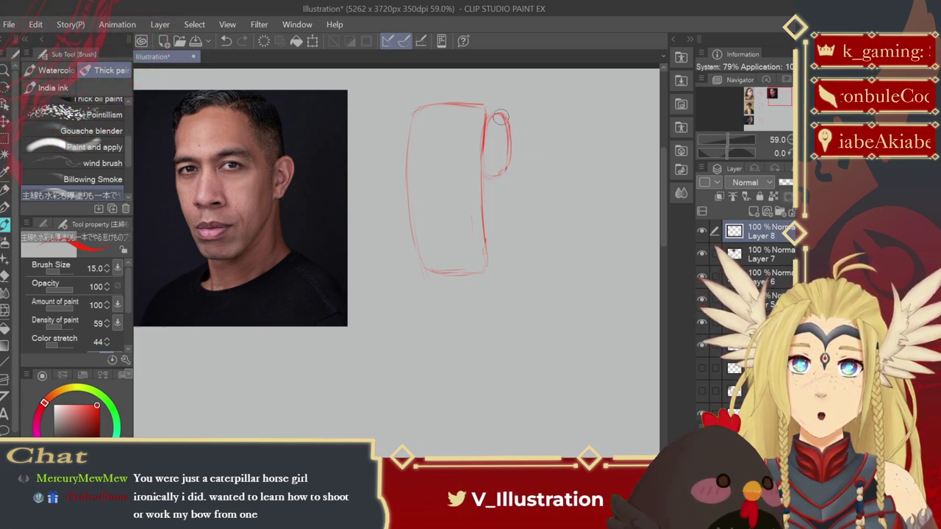
drag(500, 116, 504, 161)
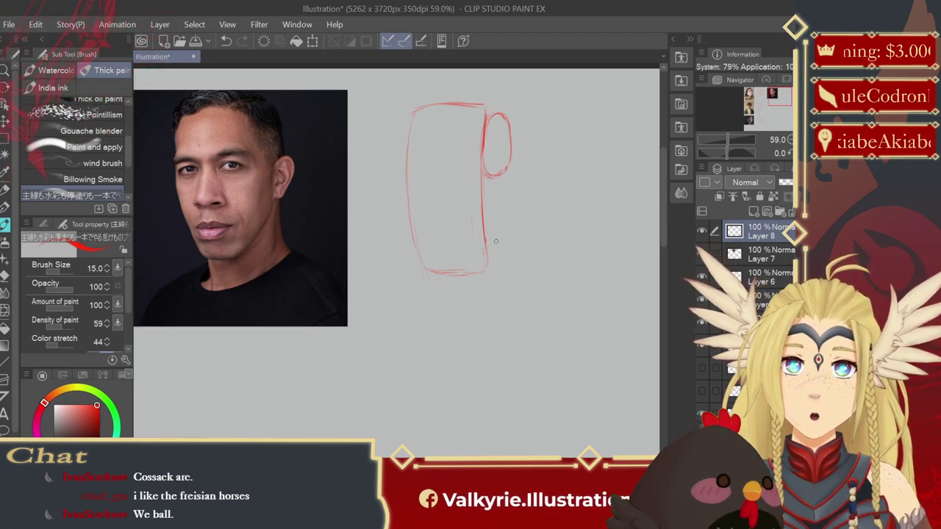
- Connect the side oval to the chin with an angled jaw line and sketch the ear over the side plane
mouse_move(496, 178)
mouse_down()
mouse_move(502, 214)
mouse_move(486, 255)
mouse_up()
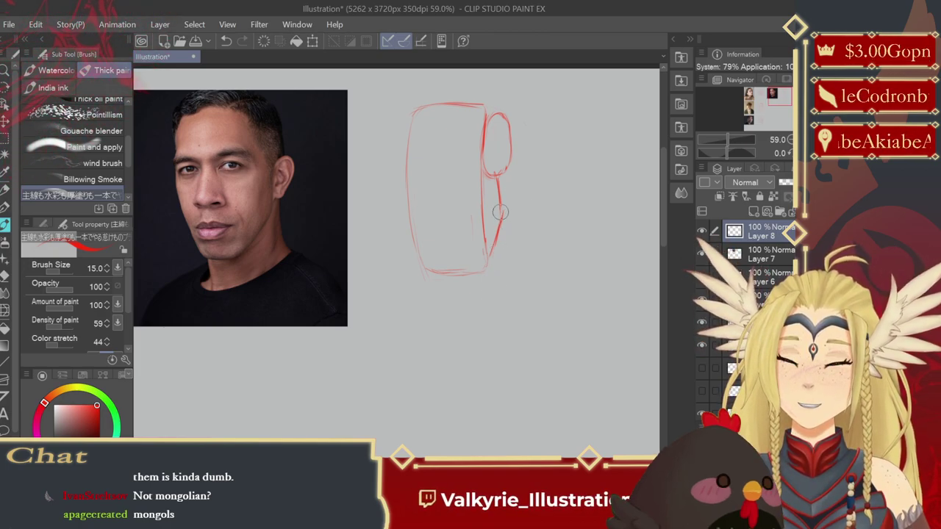
drag(501, 177, 502, 207)
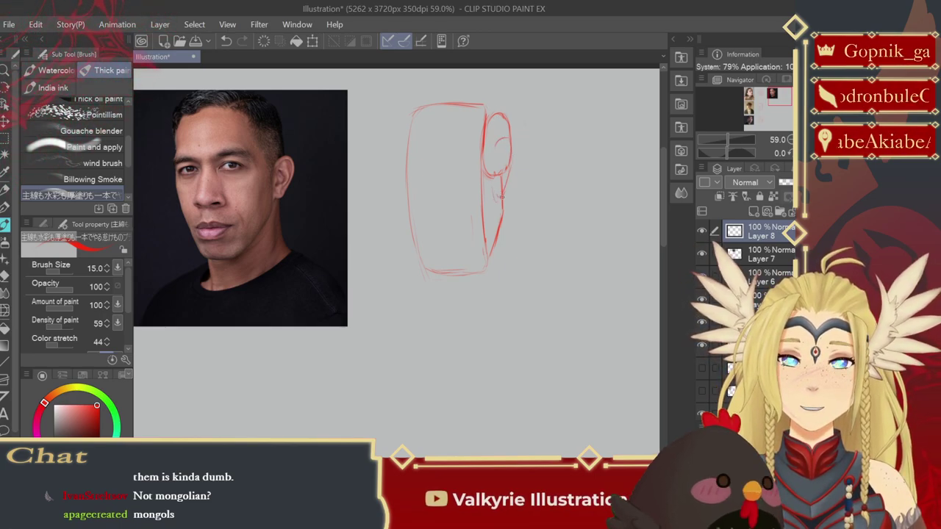
drag(496, 195, 505, 173)
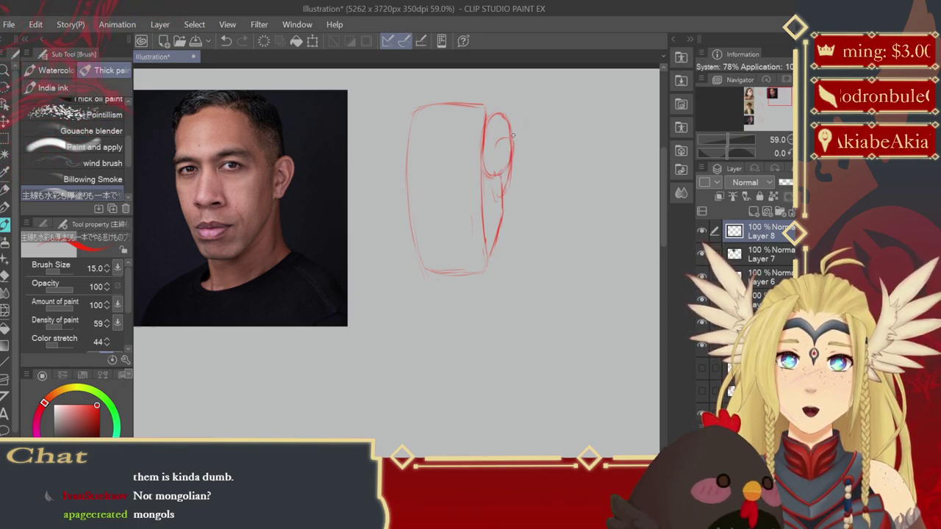
drag(494, 170, 492, 105)
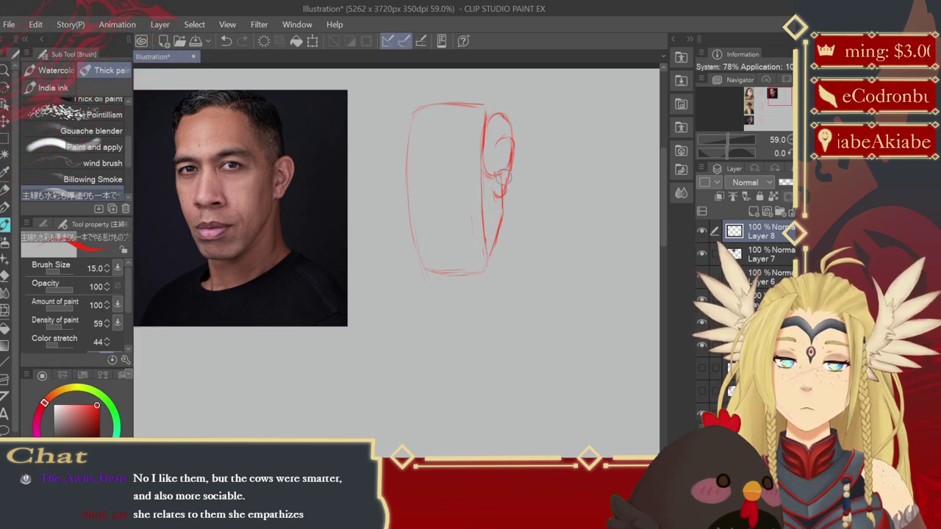
drag(507, 147, 503, 174)
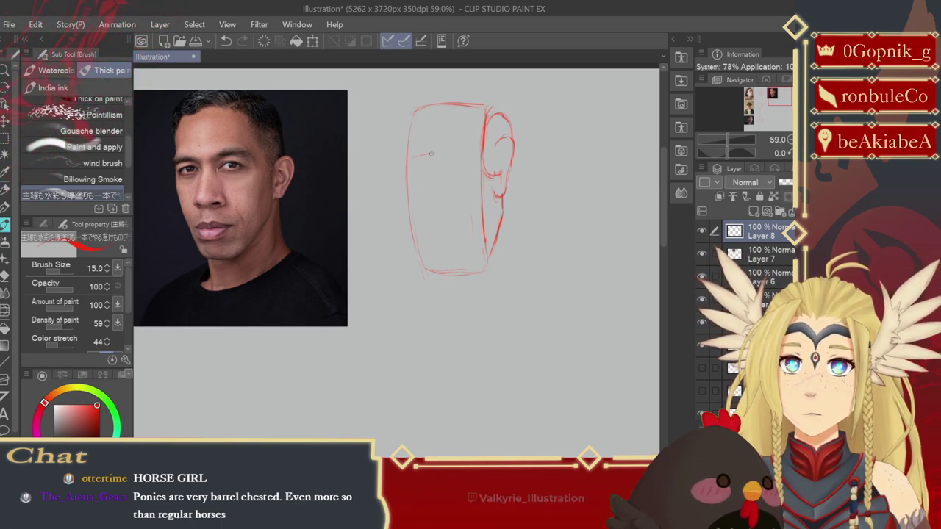
- Draw two slightly curved horizontal guides across the front plane for the brow and eye levels
drag(410, 156, 450, 154)
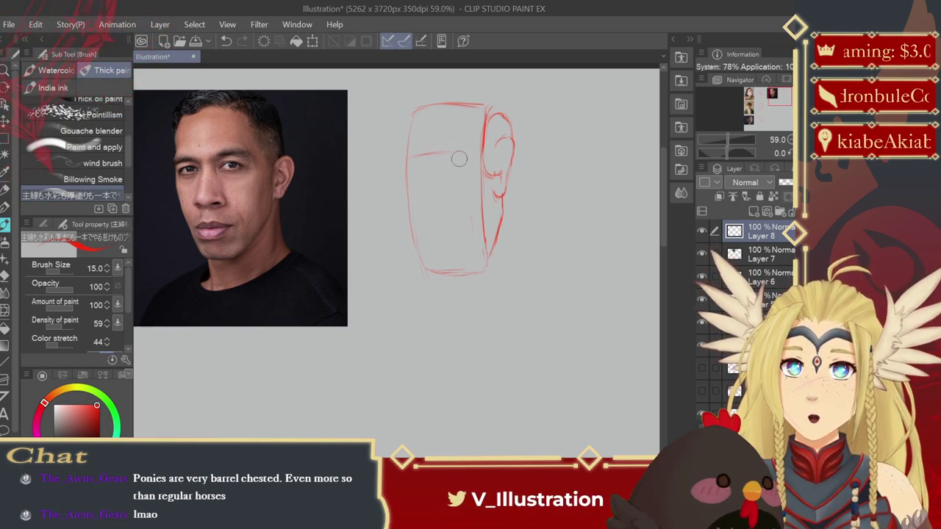
drag(463, 153, 437, 152)
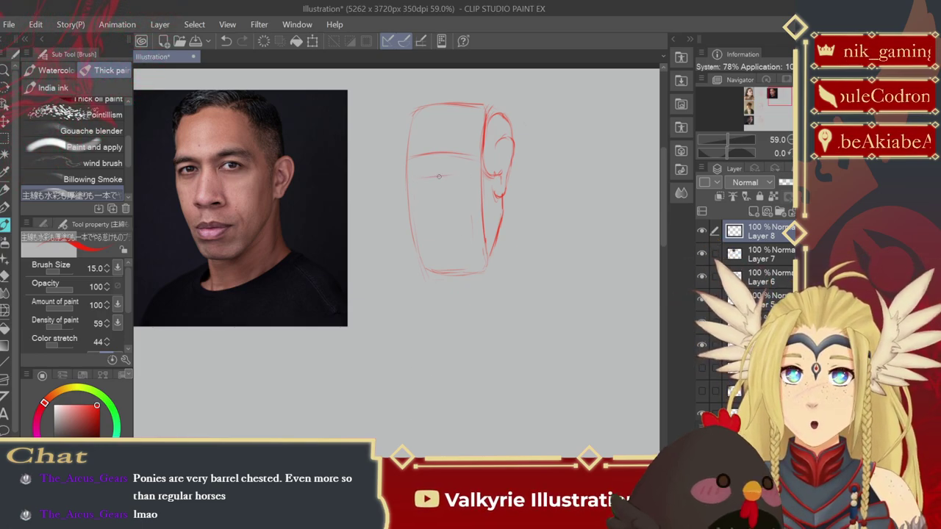
drag(462, 177, 409, 178)
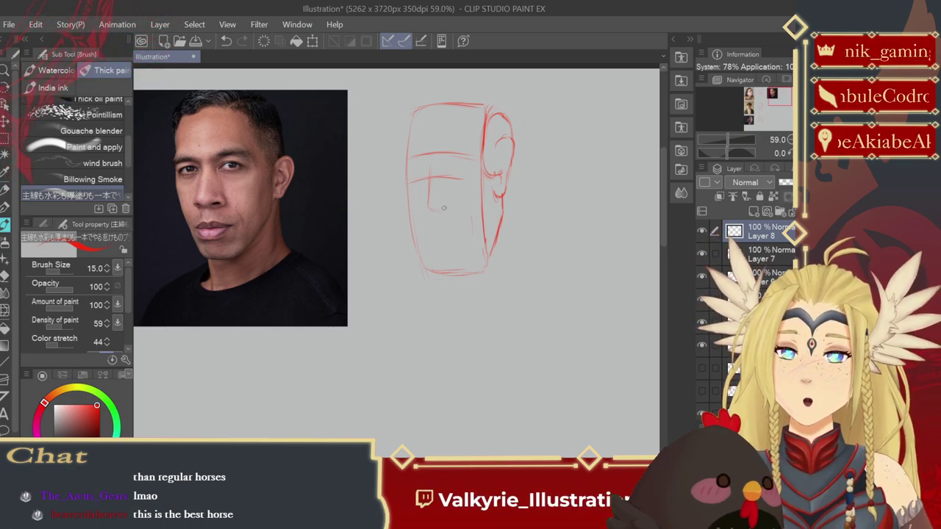
- Sketch the long nose with its bridge, side edges and base on the front plane, and add full lips beneath it
drag(440, 189, 440, 178)
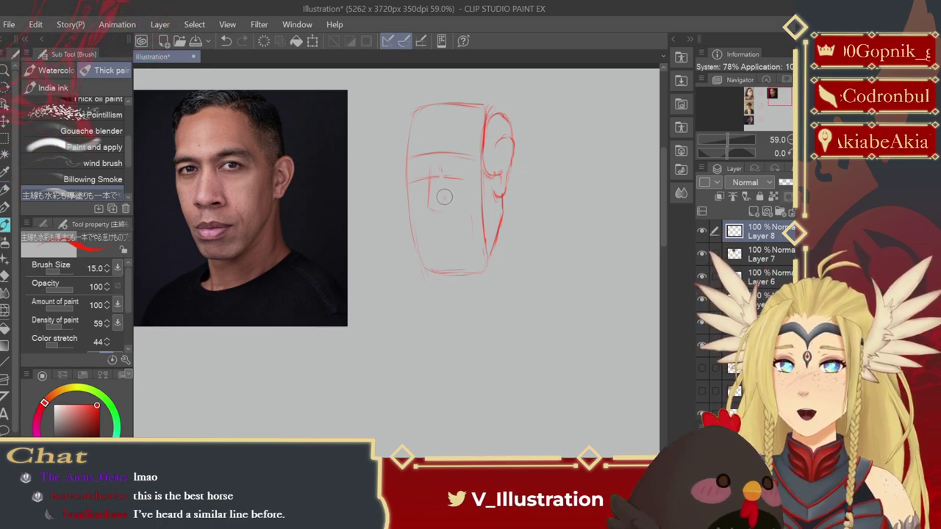
drag(439, 168, 443, 210)
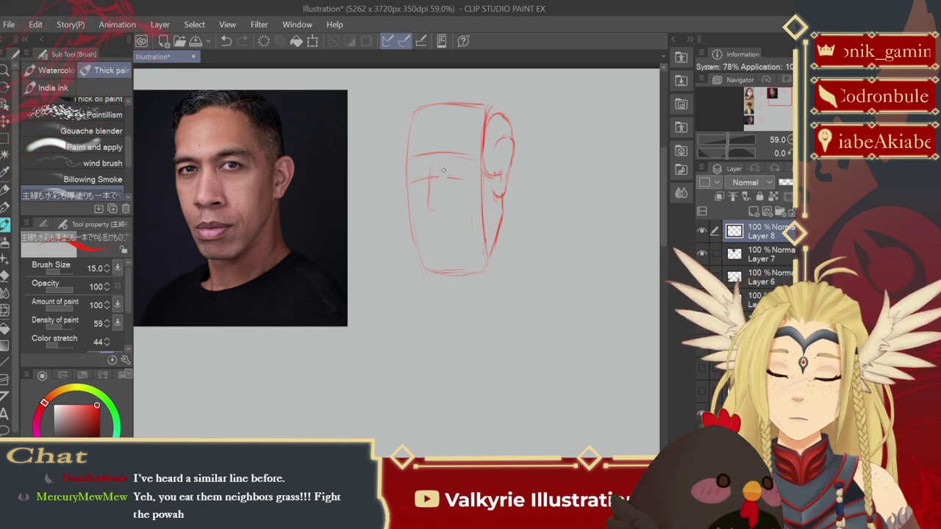
drag(443, 170, 442, 193)
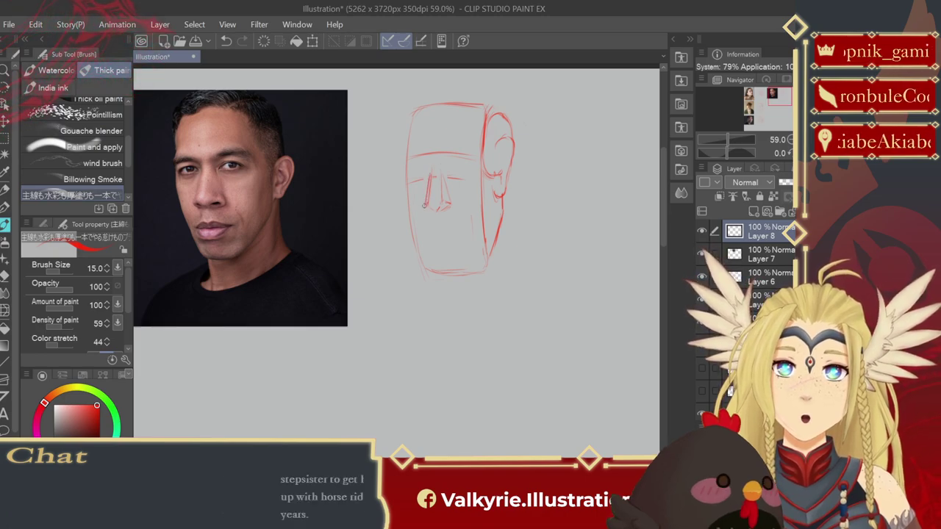
mouse_move(427, 184)
mouse_down()
mouse_move(429, 205)
mouse_move(446, 205)
mouse_up()
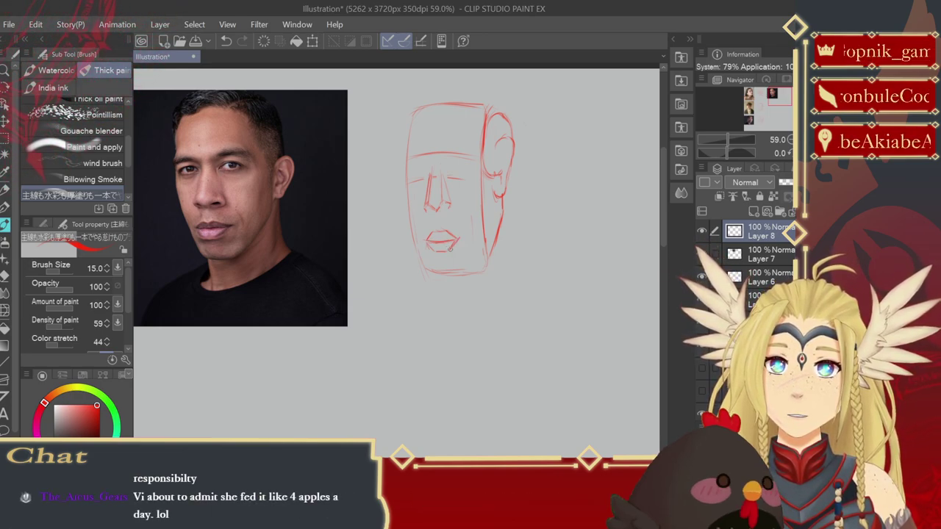
mouse_move(439, 237)
mouse_down()
mouse_move(459, 251)
mouse_move(456, 227)
mouse_up()
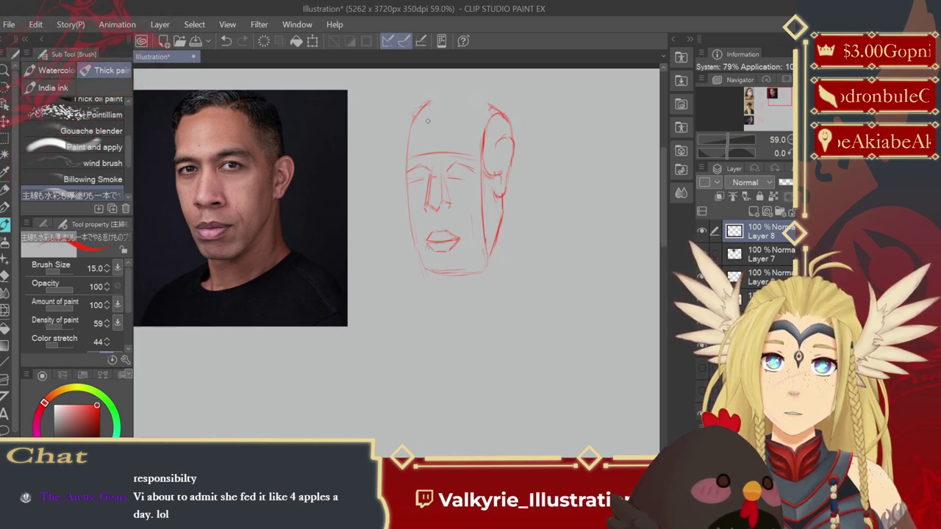
- Close the rounded cranium over the front plane and redraw the jaw as an angled line rising from the chin corner to the earlobe
drag(410, 151, 508, 119)
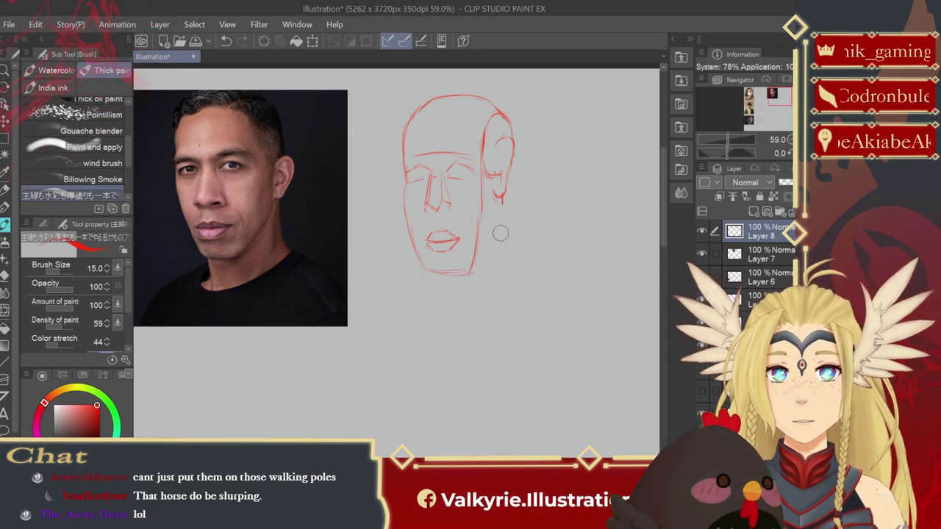
drag(474, 272, 493, 239)
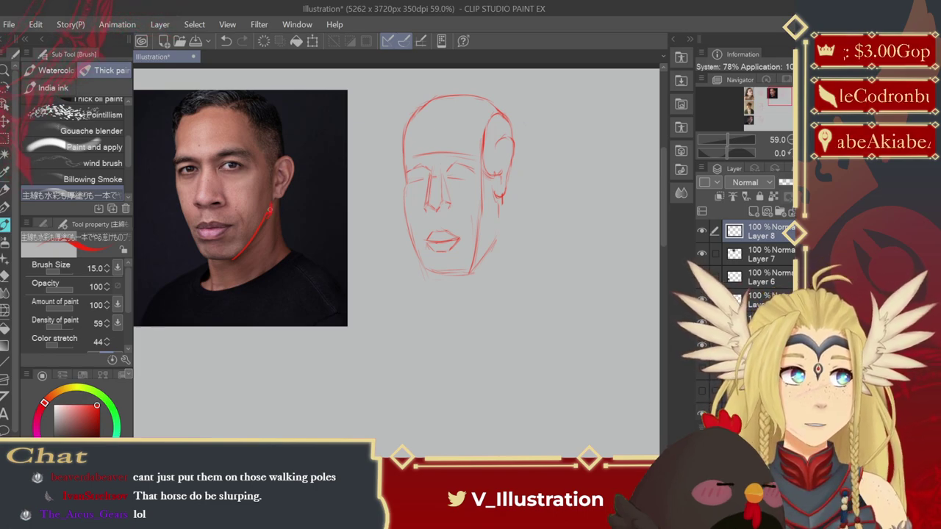
drag(267, 214, 242, 242)
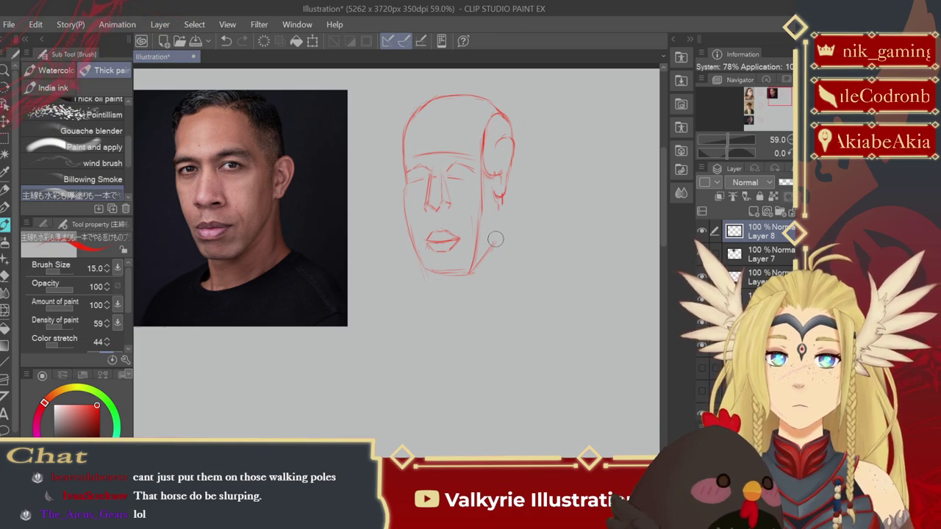
drag(498, 224, 476, 267)
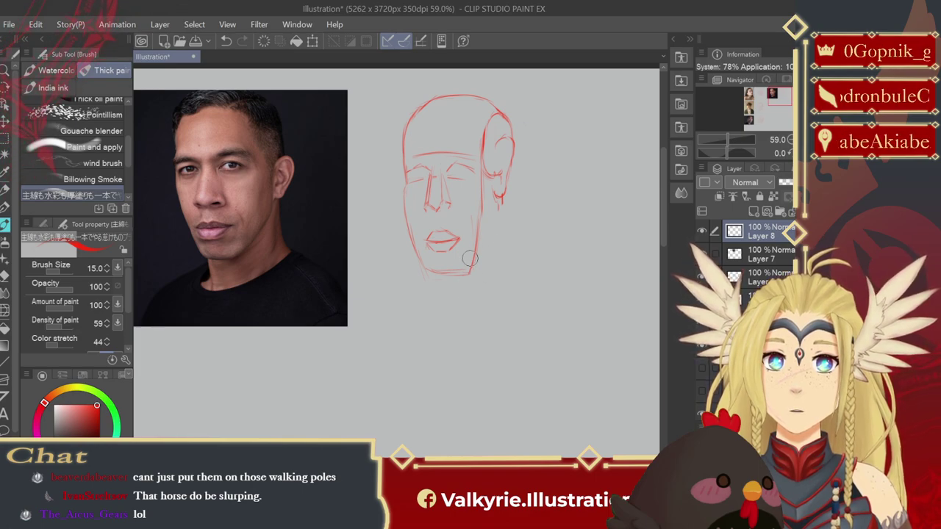
drag(469, 271, 485, 246)
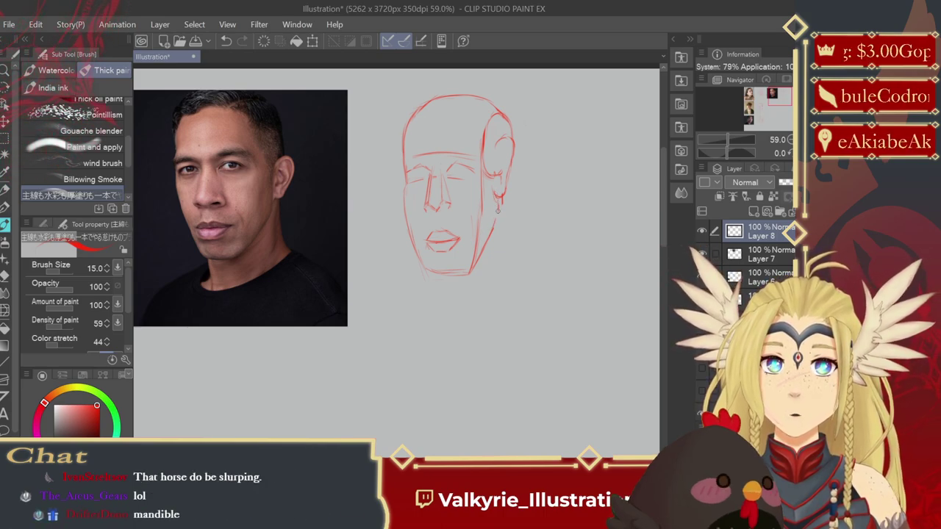
drag(498, 210, 502, 197)
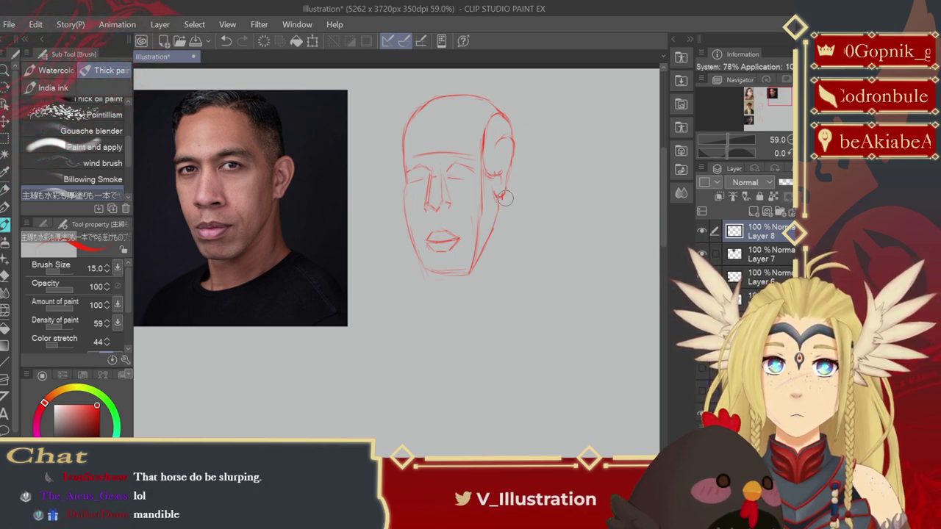
drag(497, 204, 484, 258)
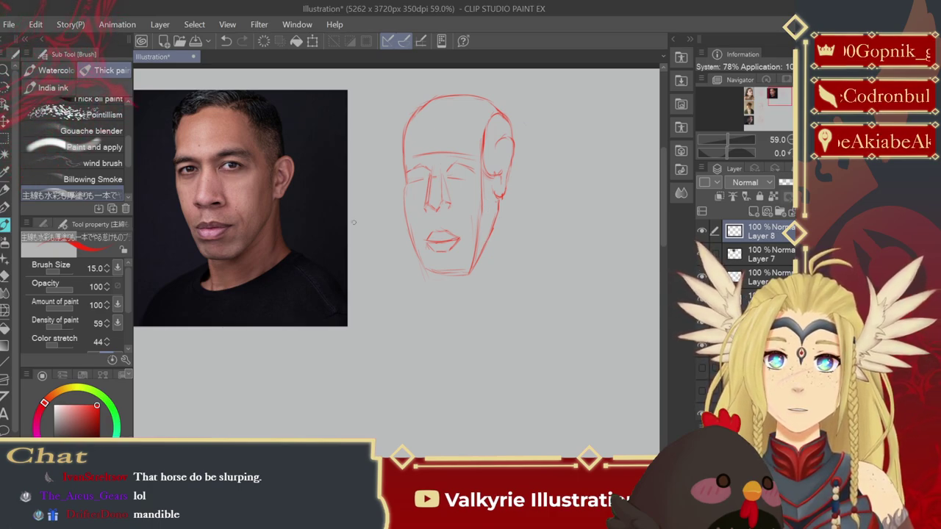
drag(267, 192, 273, 213)
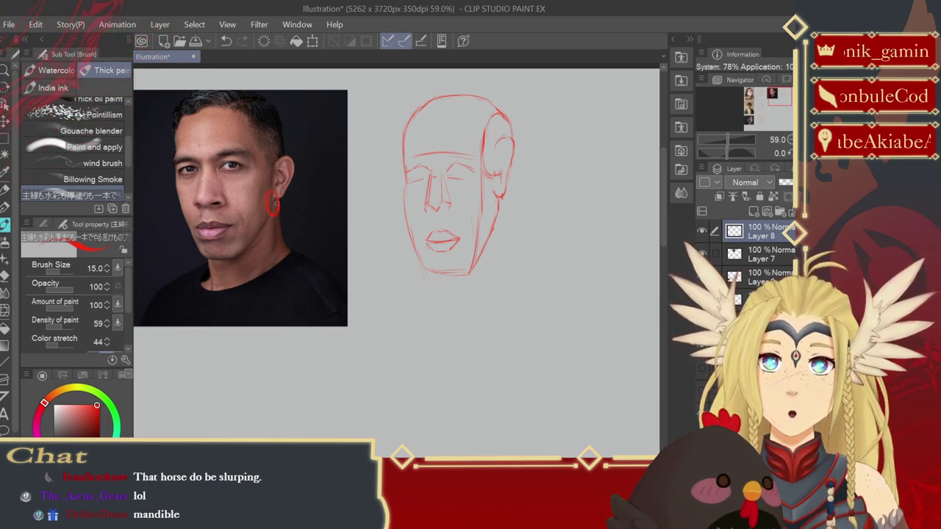
mouse_move(269, 219)
mouse_down()
mouse_move(242, 261)
mouse_move(204, 257)
mouse_up()
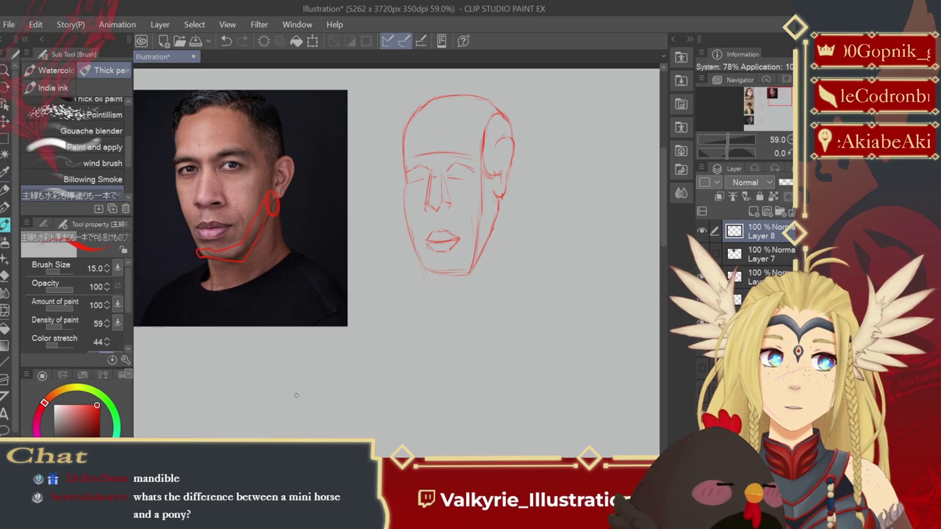
key(ctrl+z)
key(ctrl+z)
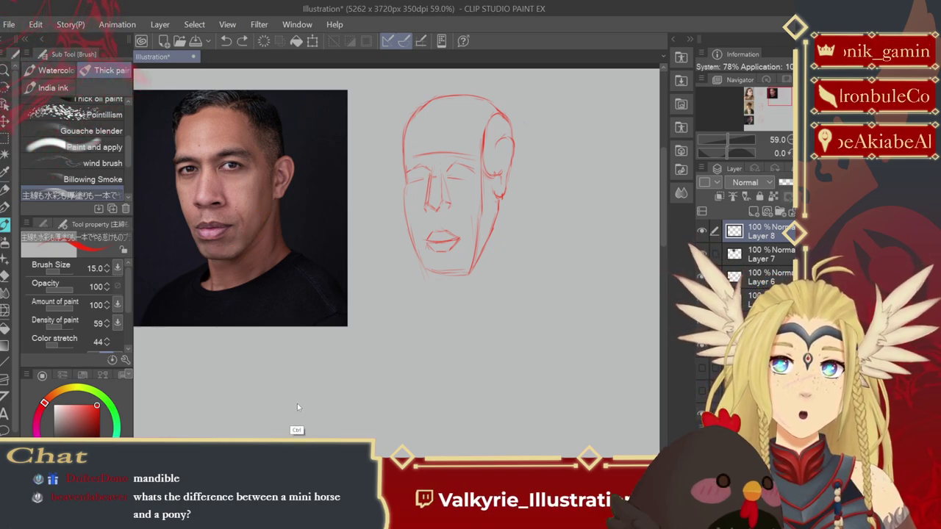
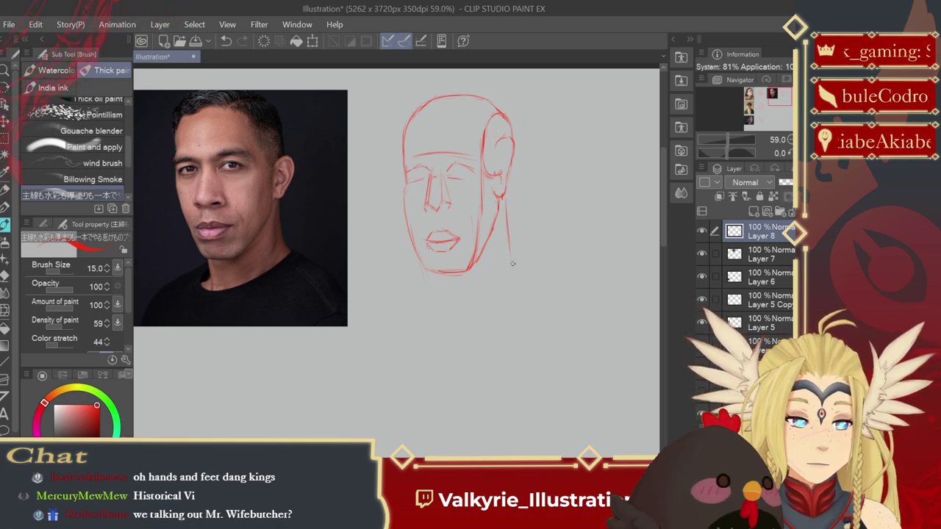
- Sketch the neck lines flaring into the shoulders below the jaw, and redraw the side-plane oval and the cranium's outer edge
drag(510, 264, 519, 291)
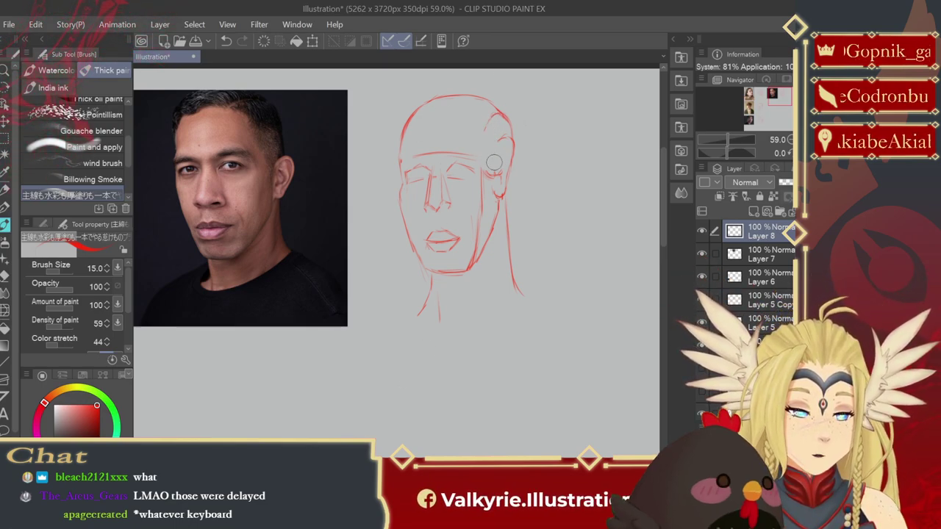
drag(481, 127, 483, 154)
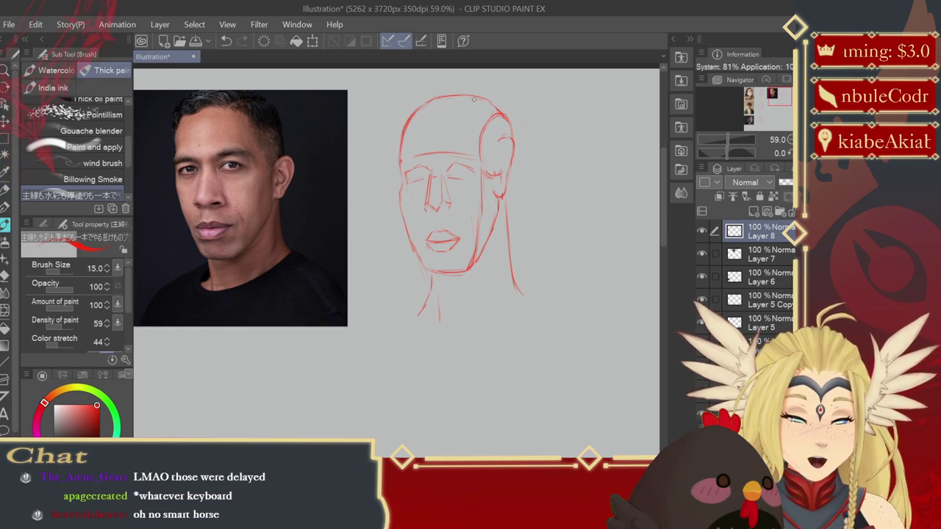
drag(411, 116, 402, 145)
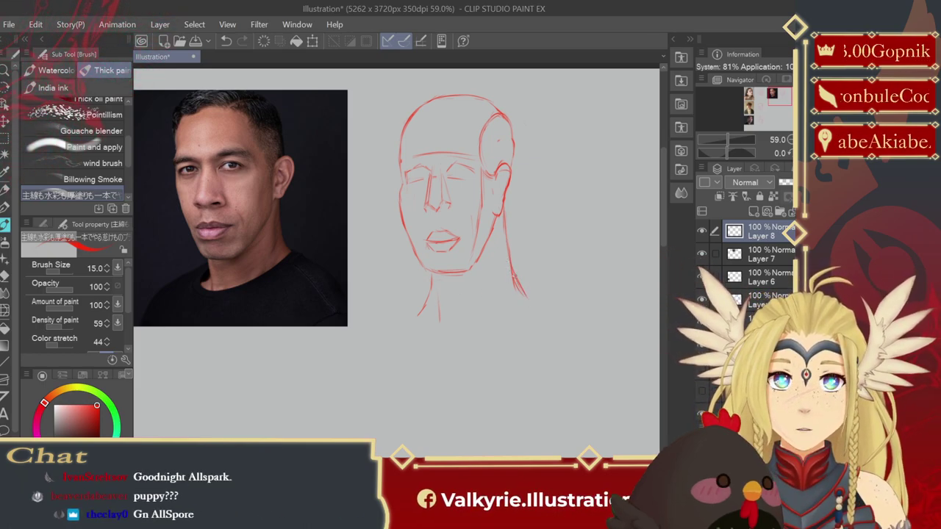
drag(514, 277, 536, 297)
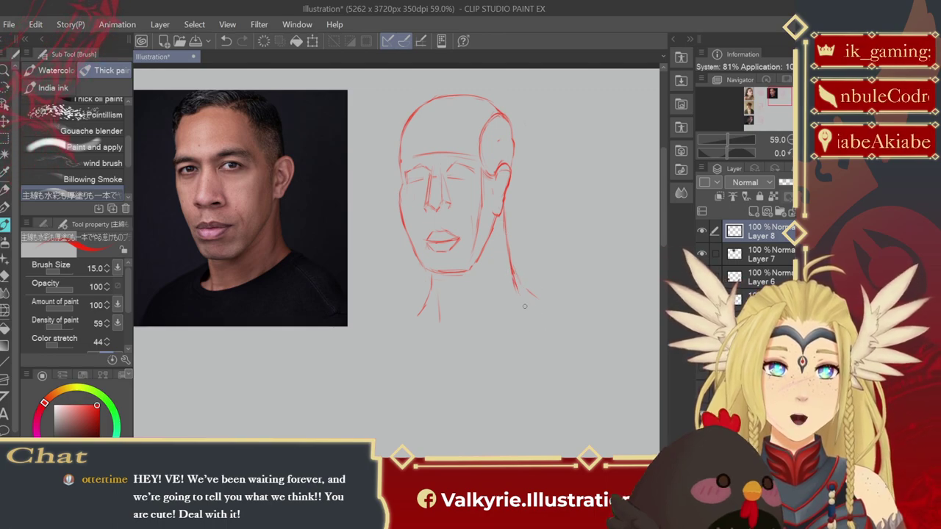
drag(517, 269, 539, 297)
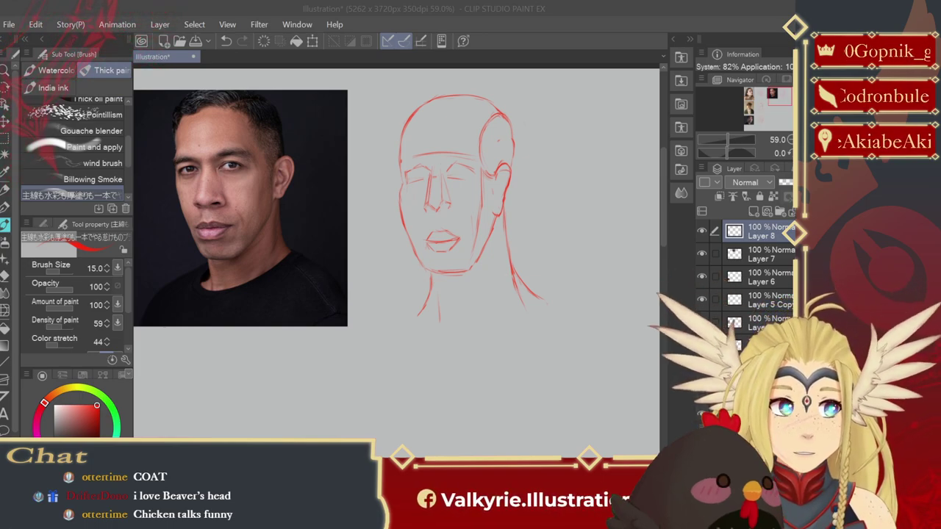
- Paste the portrait of the braided-haired woman onto a new layer and position it in the empty area below the man's photo
mouse_move(466, 420)
mouse_down()
mouse_move(536, 260)
mouse_move(469, 314)
mouse_up()
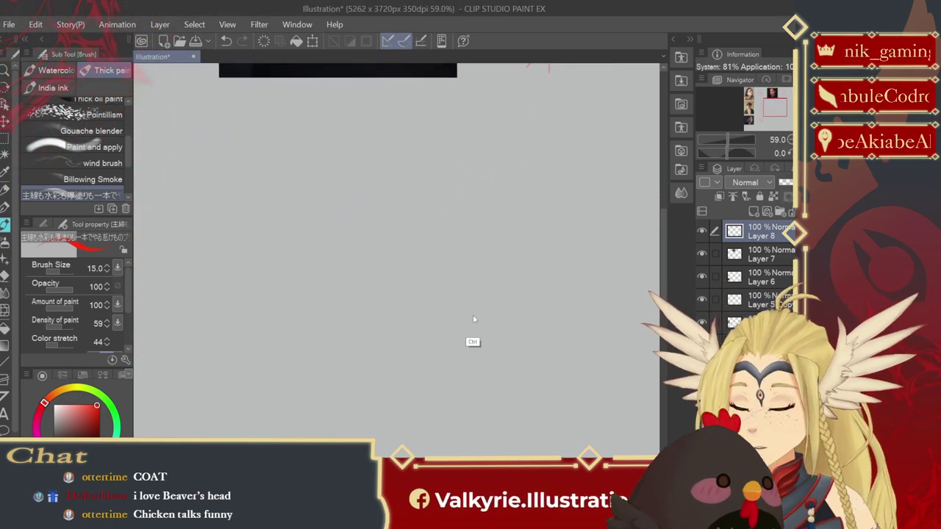
key(ctrl+shift+n)
click(2, 137)
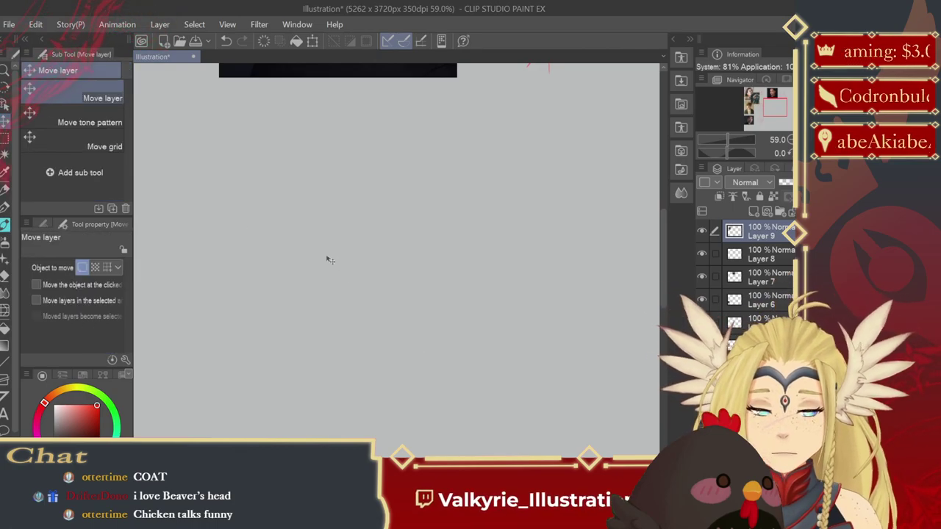
key(ctrl+v)
drag(313, 263, 446, 237)
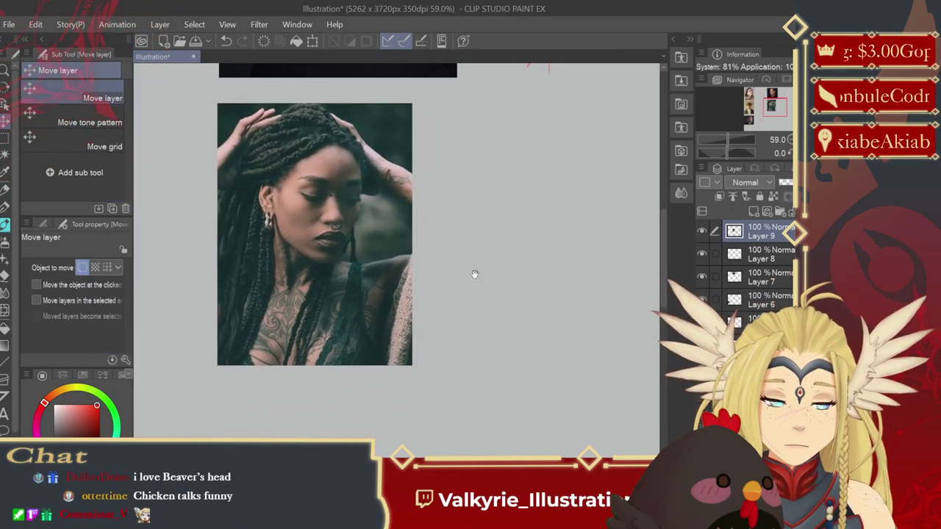
- Enlarge the pasted woman's portrait proportionally, leaving drawing room beside it, and return to the thick paint brush
drag(474, 273, 419, 258)
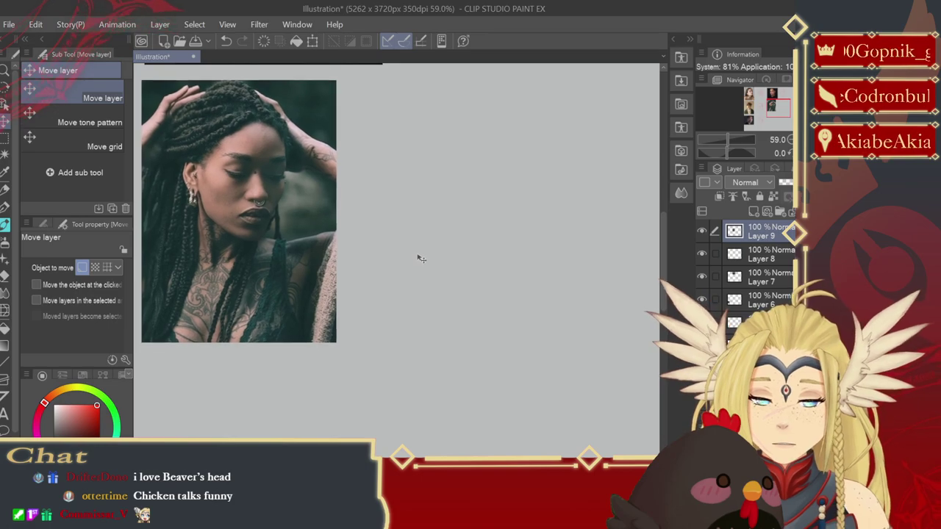
key(ctrl+t)
drag(336, 342, 383, 404)
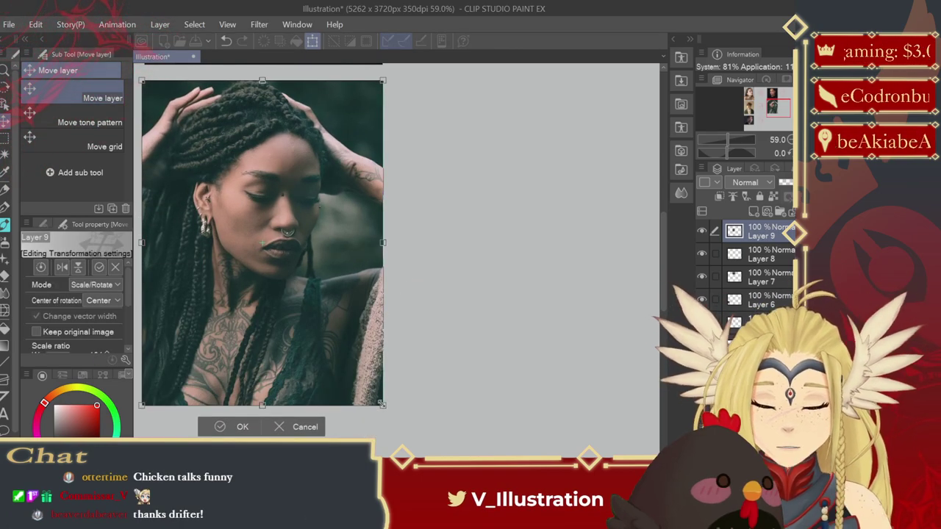
key(Return)
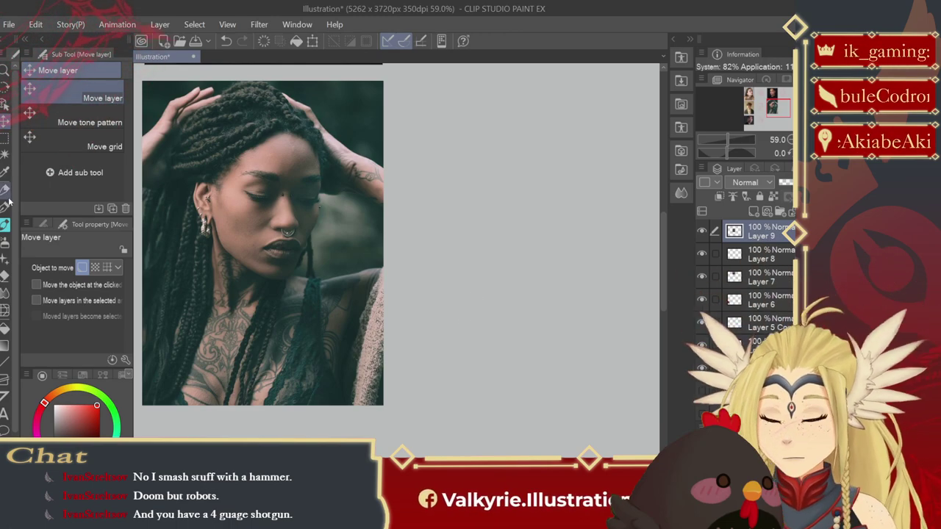
key(b)
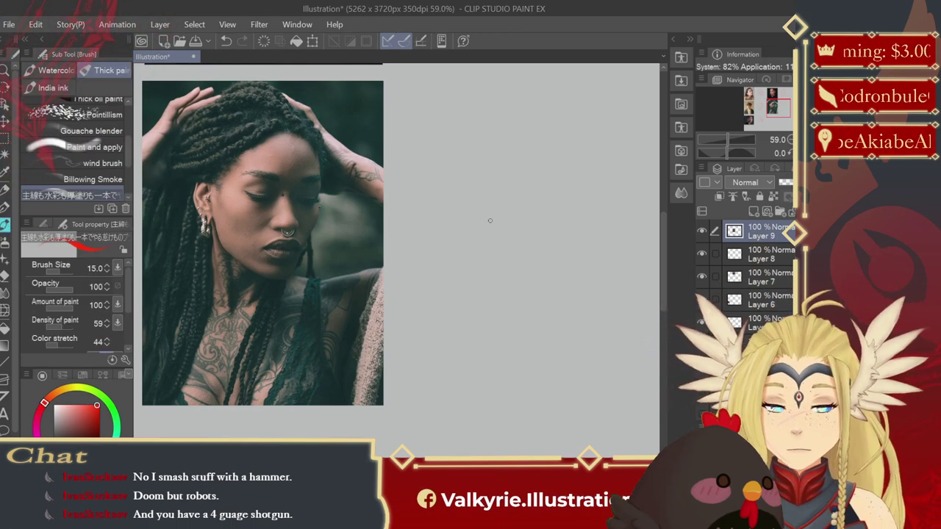
drag(490, 221, 481, 221)
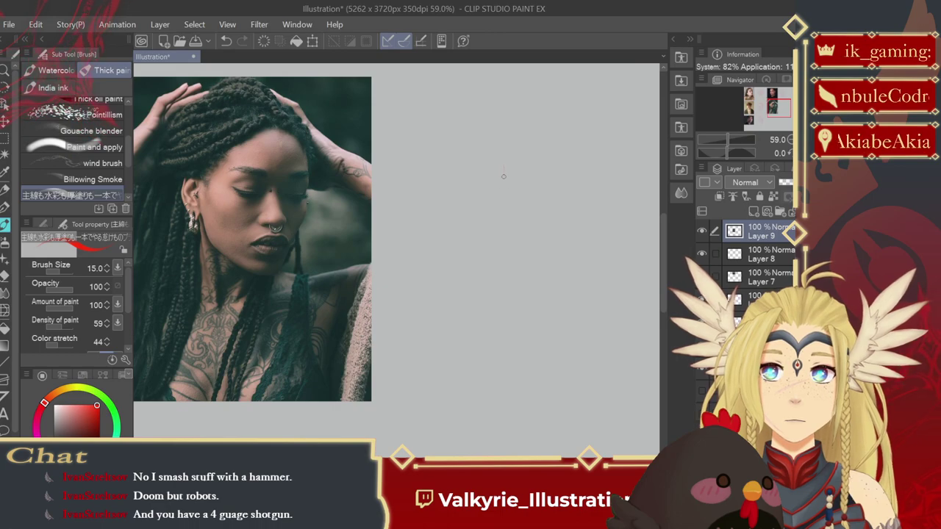
drag(504, 176, 505, 221)
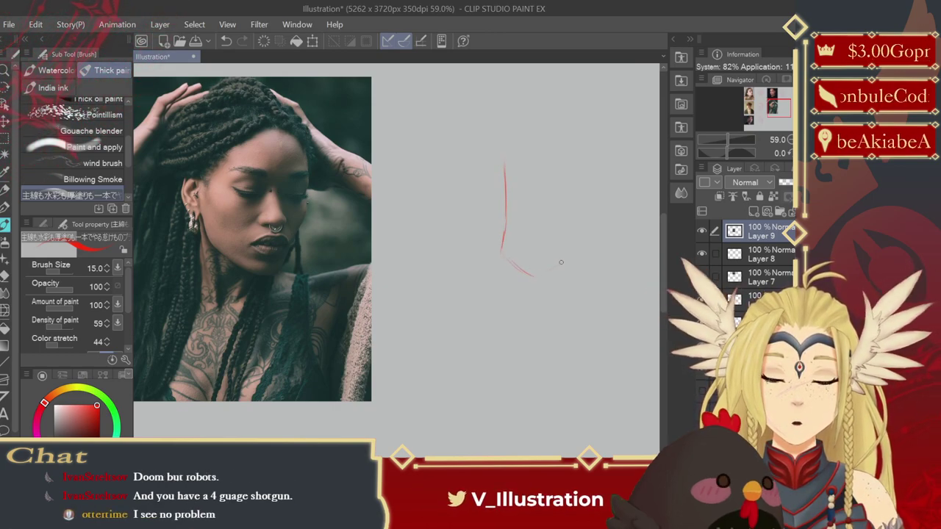
drag(561, 262, 549, 250)
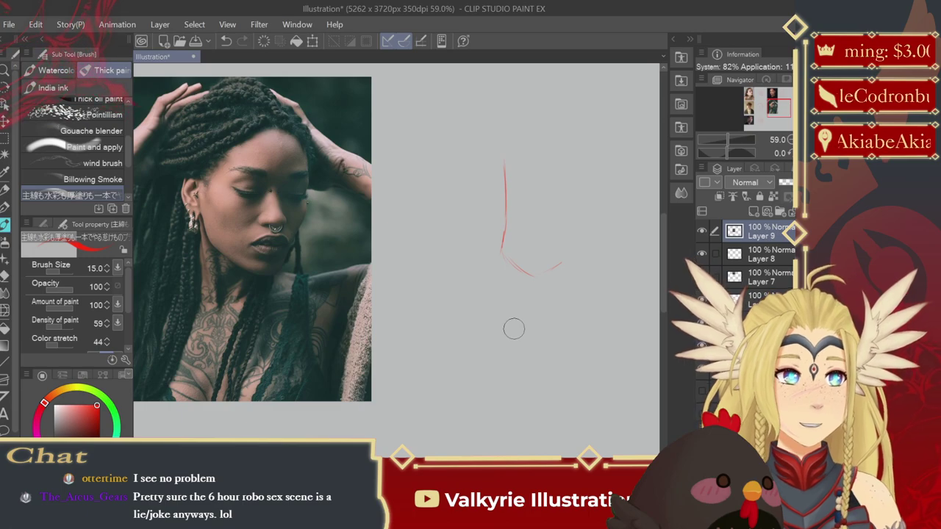
key(ctrl+z)
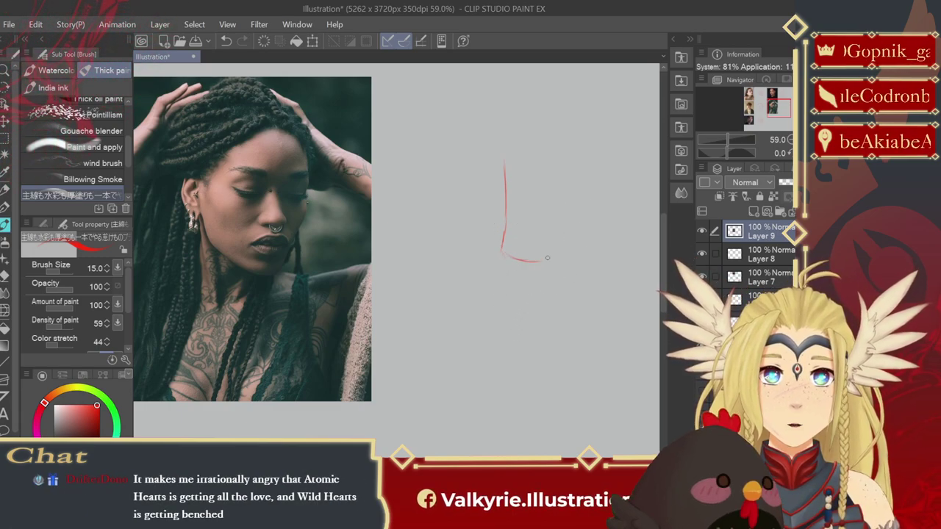
key(ctrl+z)
drag(507, 257, 561, 264)
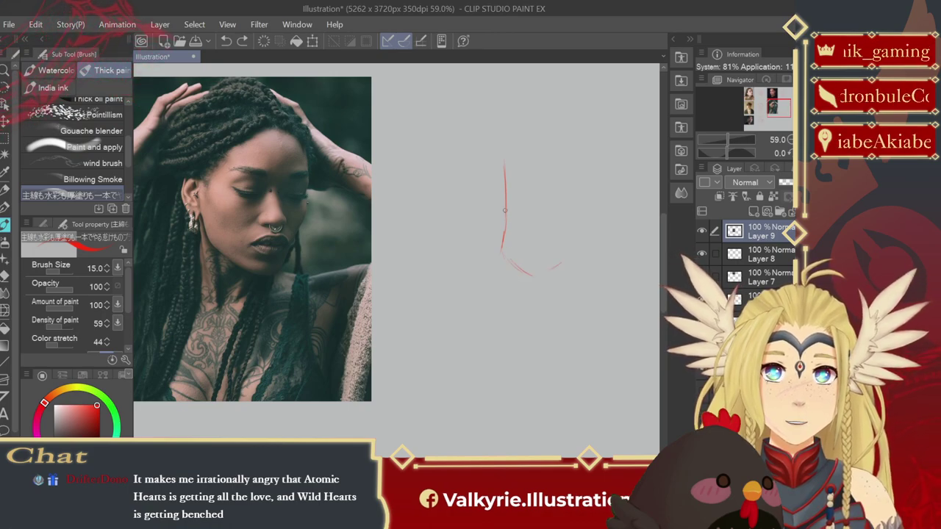
drag(502, 144, 505, 206)
key(Delete)
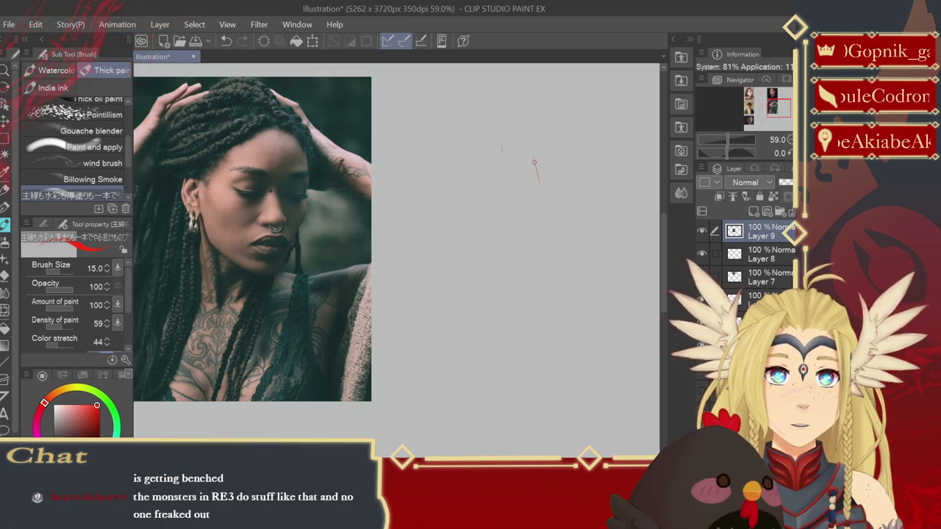
- Draw the tall front plane of the sixth head beside the woman's photo, with bowed side edges, a flat top edge and a curved chin
drag(533, 162, 541, 225)
mouse_move(524, 315)
mouse_down()
mouse_move(516, 334)
mouse_move(510, 320)
mouse_up()
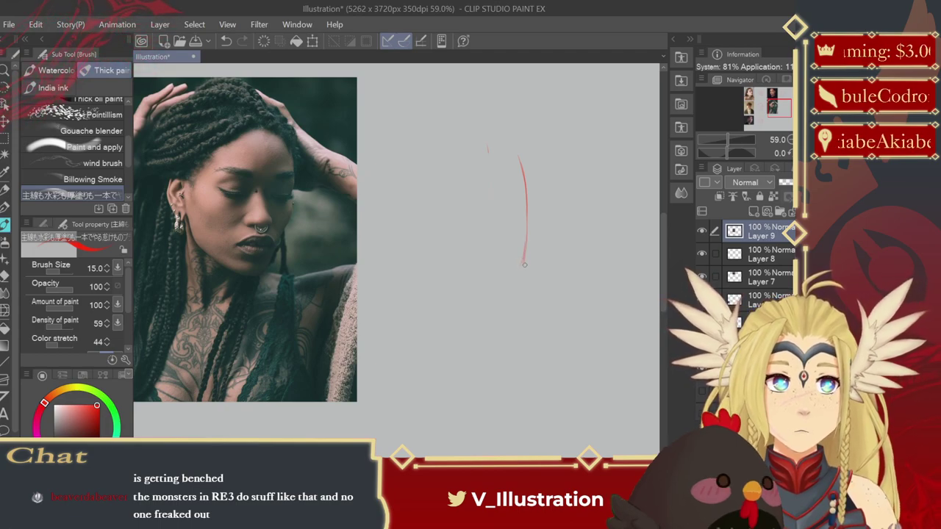
drag(524, 264, 553, 278)
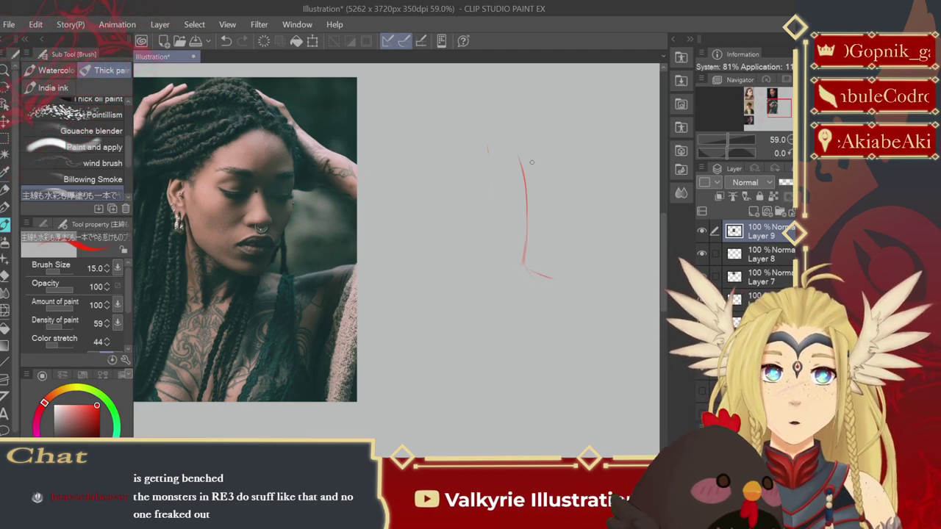
mouse_move(521, 149)
mouse_down()
mouse_move(513, 140)
mouse_move(570, 136)
mouse_up()
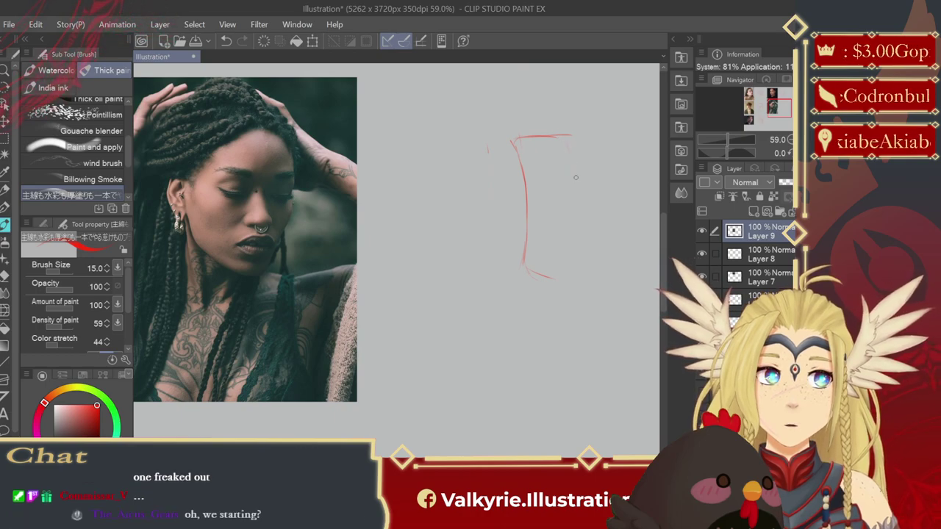
drag(577, 174, 578, 197)
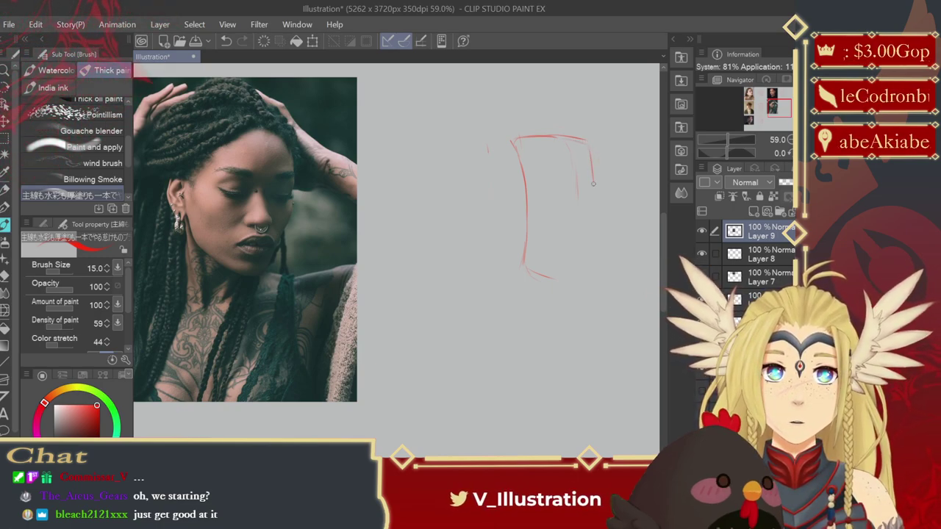
drag(588, 141, 589, 208)
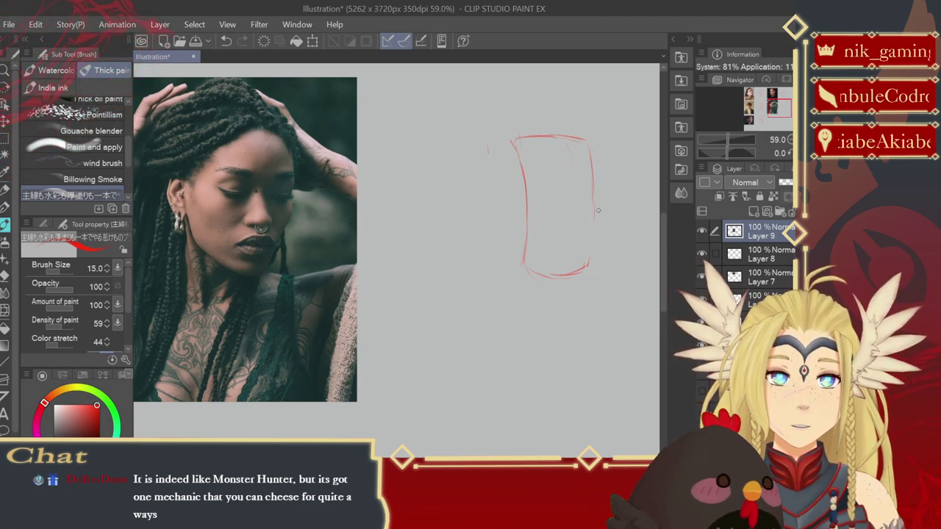
drag(591, 220, 589, 249)
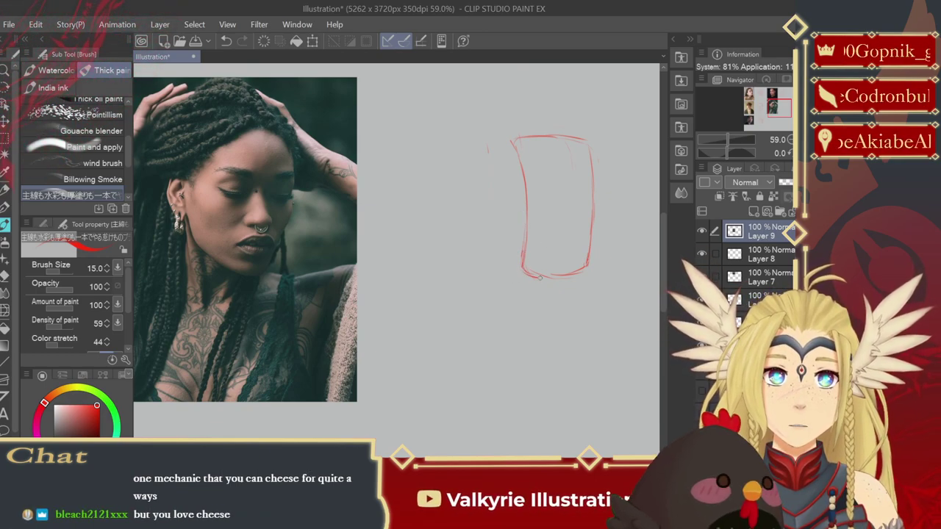
- Redraw the front plane's curved chin edge and sketch a rounded side-plane oval against its upper near edge
drag(523, 275, 581, 273)
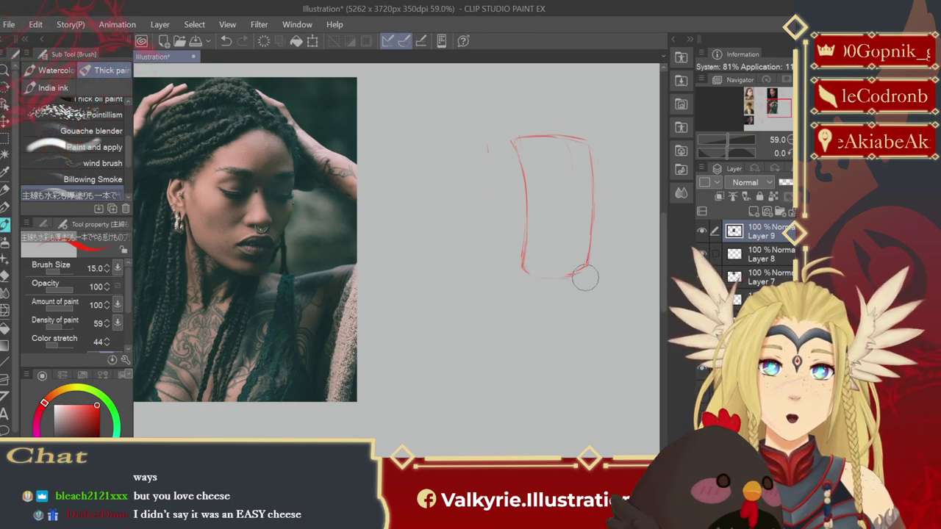
drag(525, 272, 586, 269)
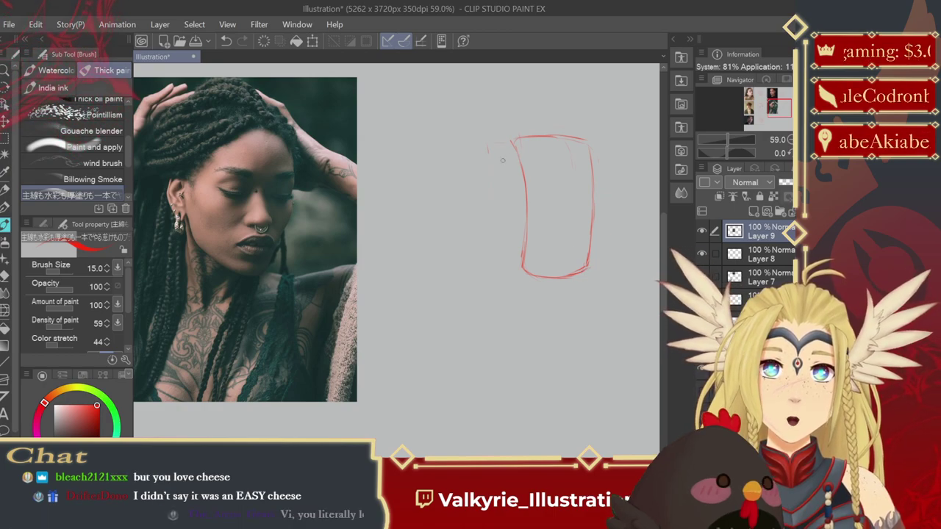
drag(487, 162, 510, 139)
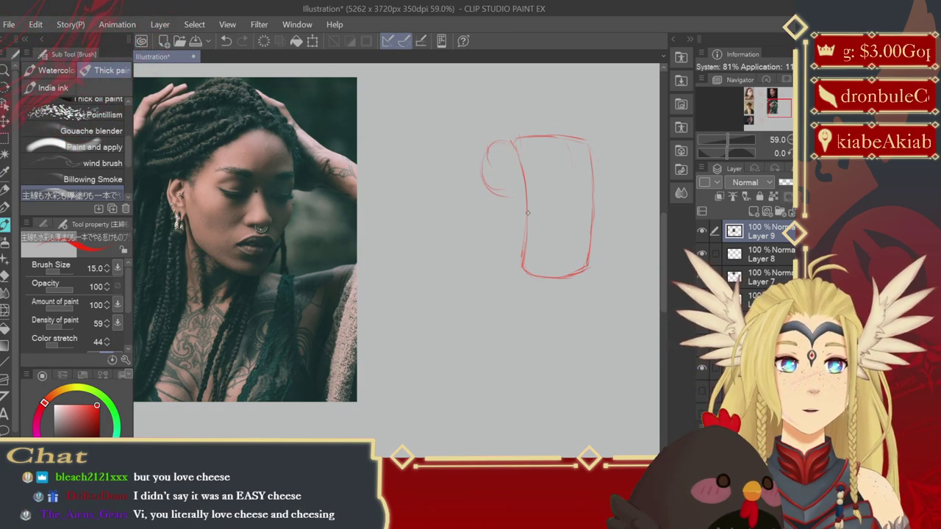
key(ctrl+z)
drag(509, 140, 491, 185)
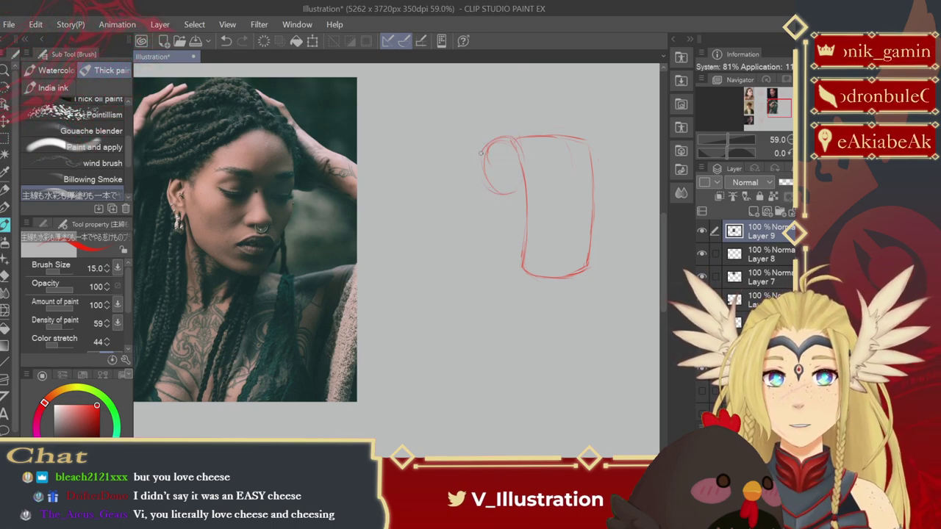
drag(481, 153, 506, 194)
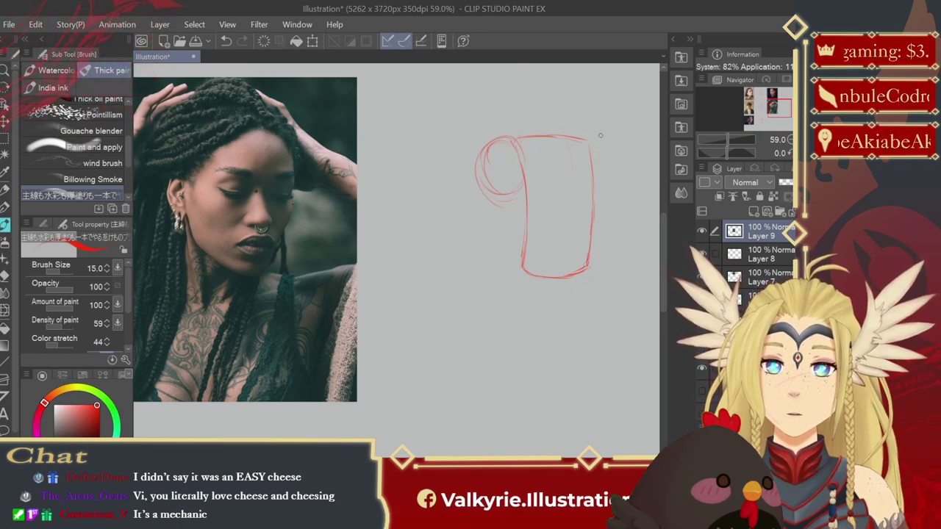
- Slant the front plane's far forehead edge inward and redraw the side-plane oval slightly taller with a cleaner outline
drag(584, 138, 590, 176)
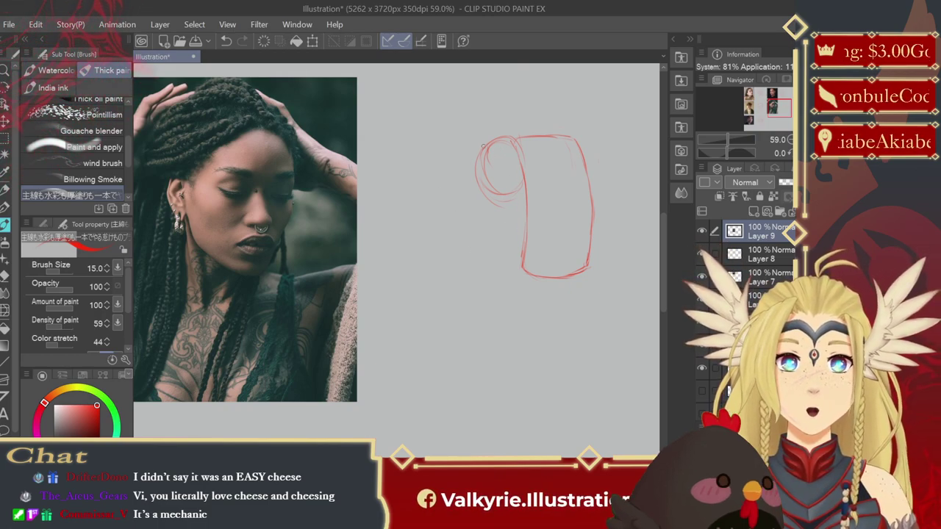
drag(477, 170, 515, 189)
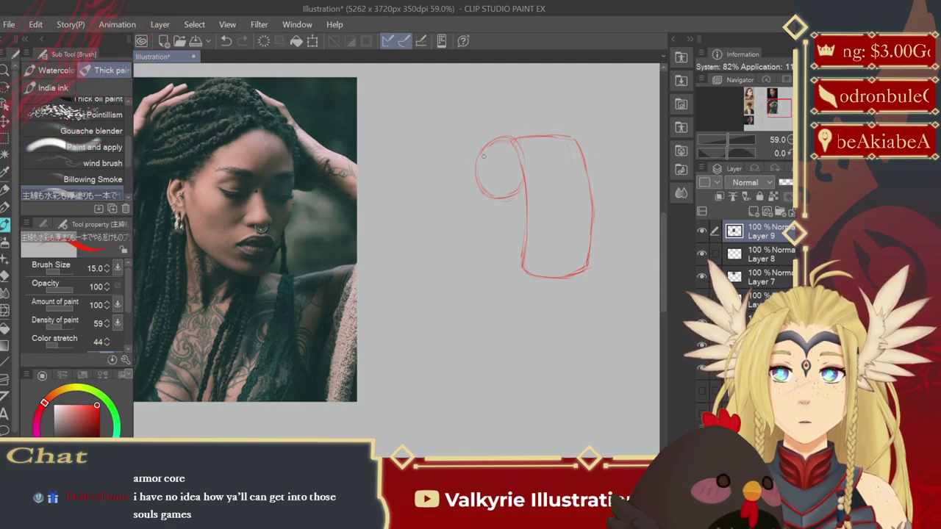
drag(478, 197, 519, 195)
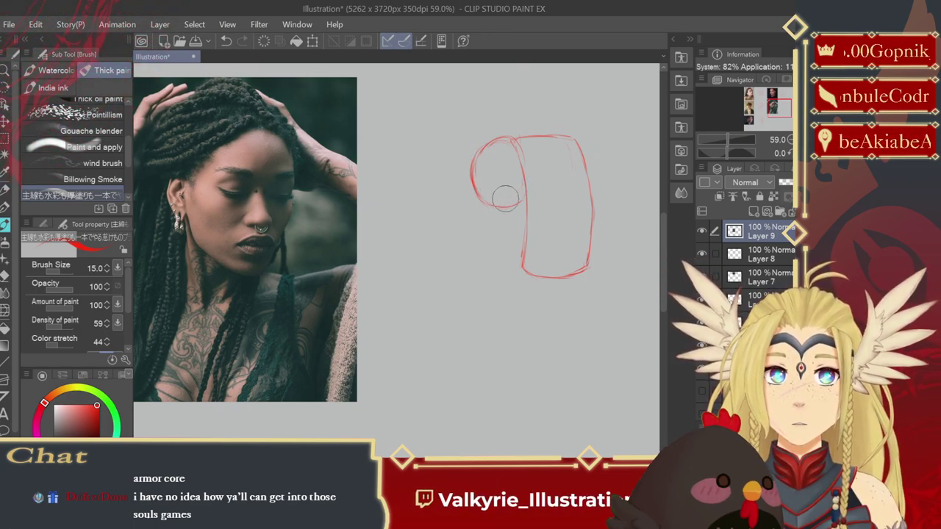
mouse_move(500, 155)
mouse_down()
mouse_move(470, 147)
mouse_move(490, 141)
mouse_move(474, 161)
mouse_up()
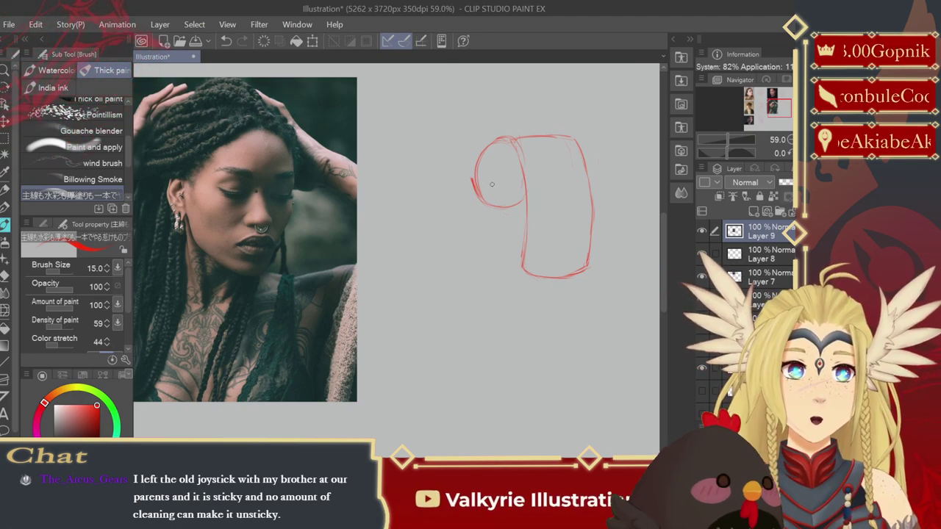
mouse_move(478, 147)
mouse_down()
mouse_move(478, 197)
mouse_move(473, 170)
mouse_move(497, 215)
mouse_move(469, 153)
mouse_up()
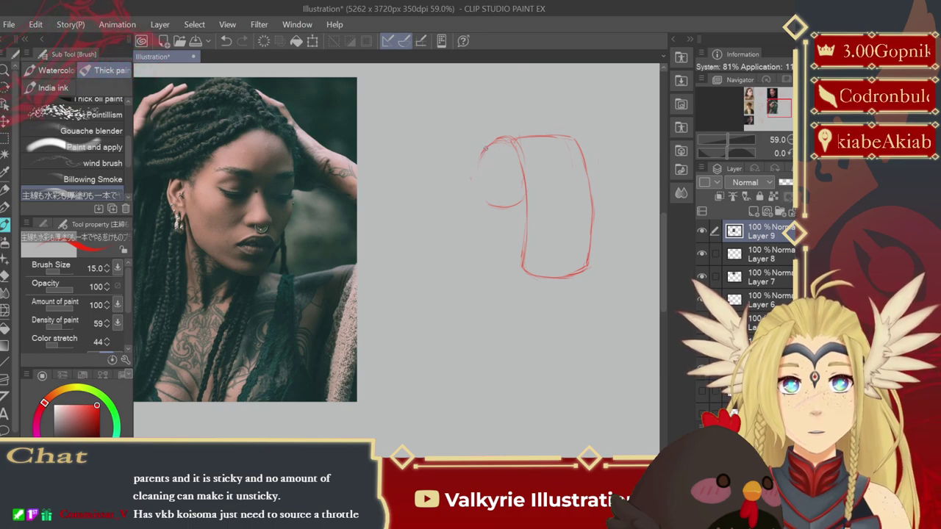
drag(485, 148, 481, 194)
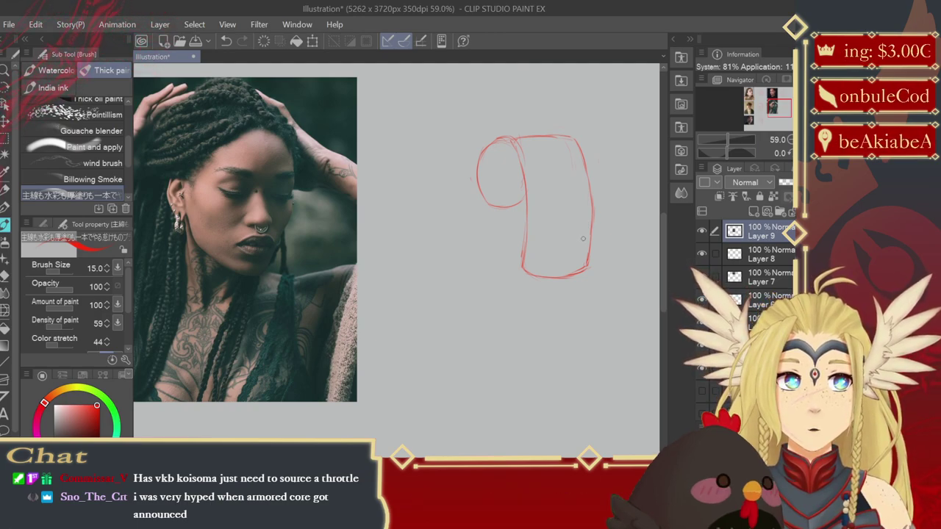
- Shape the jaw with a tapered far side and a near jawline below the side plane, and draw the ear inside the oval
drag(591, 247, 582, 272)
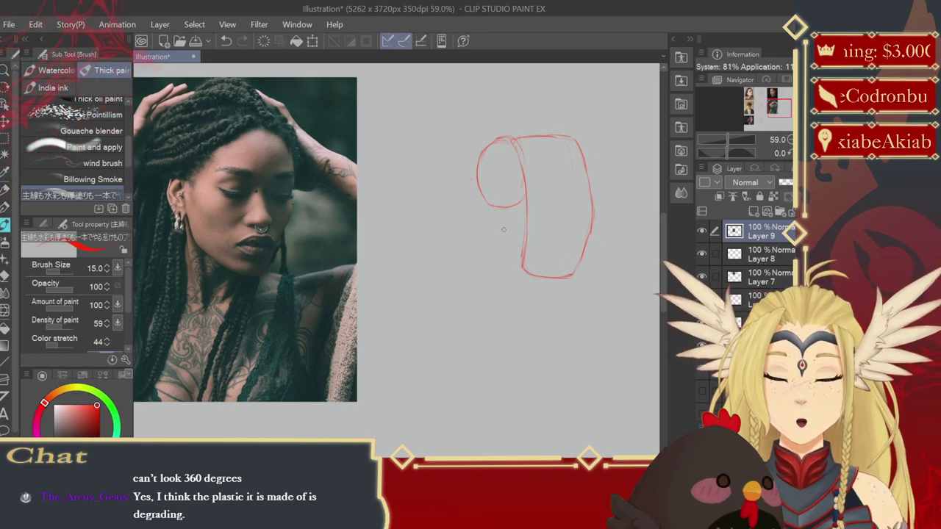
mouse_move(500, 209)
mouse_down()
mouse_move(524, 274)
mouse_move(503, 230)
mouse_up()
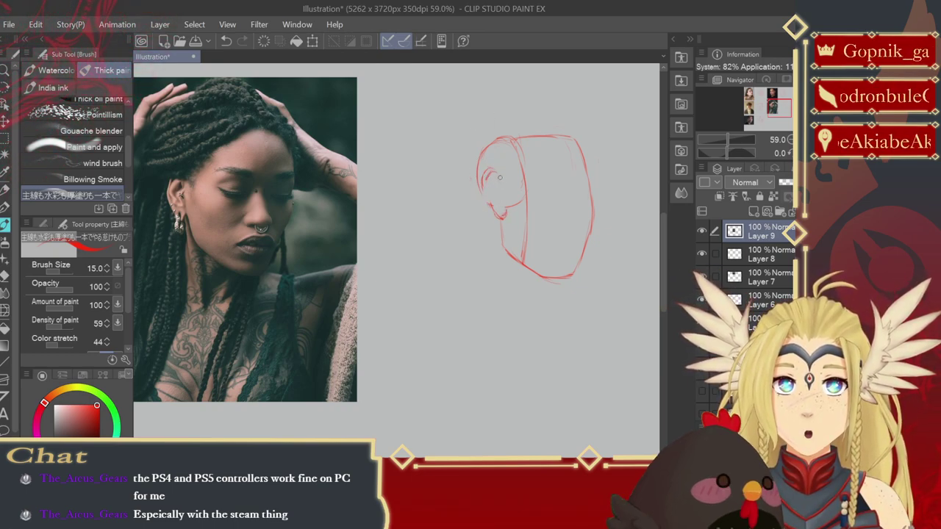
drag(482, 172, 488, 188)
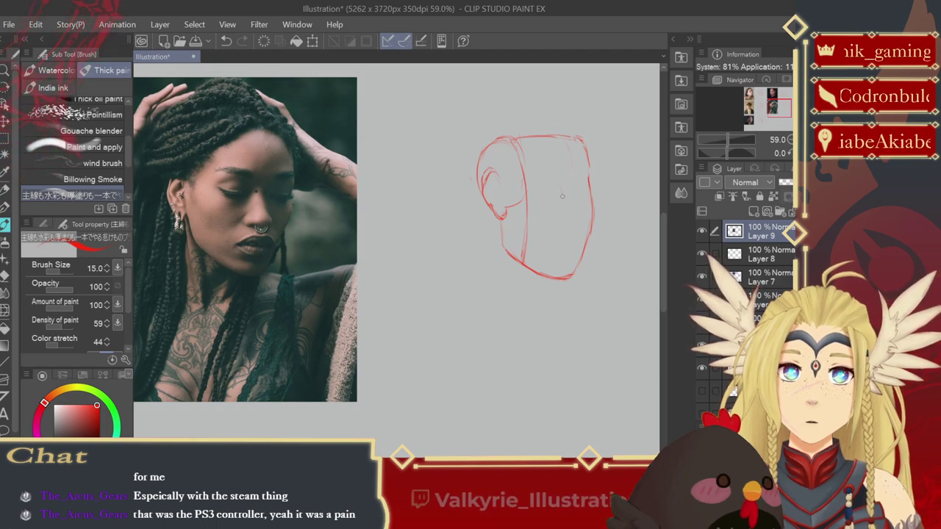
- Draw the nose as a narrow wedge on the front plane, and refine the head outline with a smooth jaw corner and an arched cranium top
drag(560, 189, 565, 207)
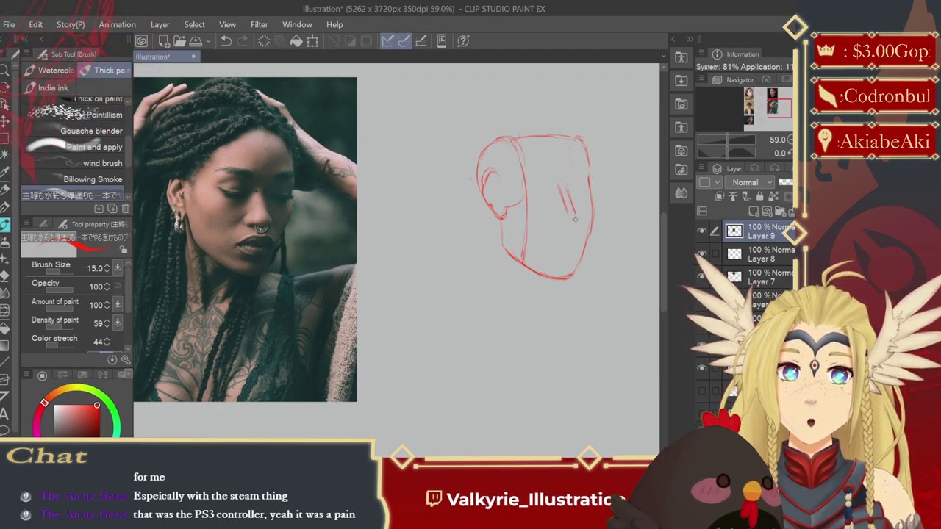
drag(557, 185, 564, 213)
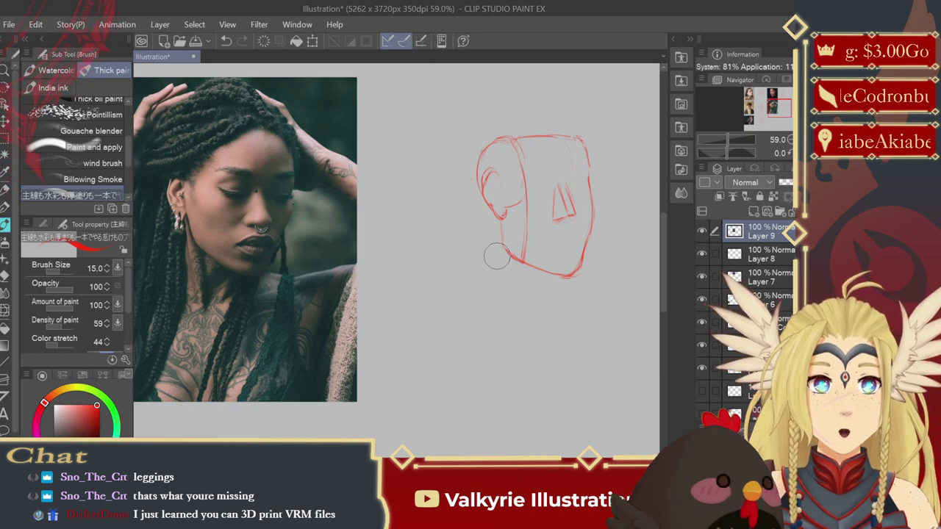
mouse_move(506, 246)
mouse_down()
mouse_move(550, 266)
mouse_move(529, 261)
mouse_up()
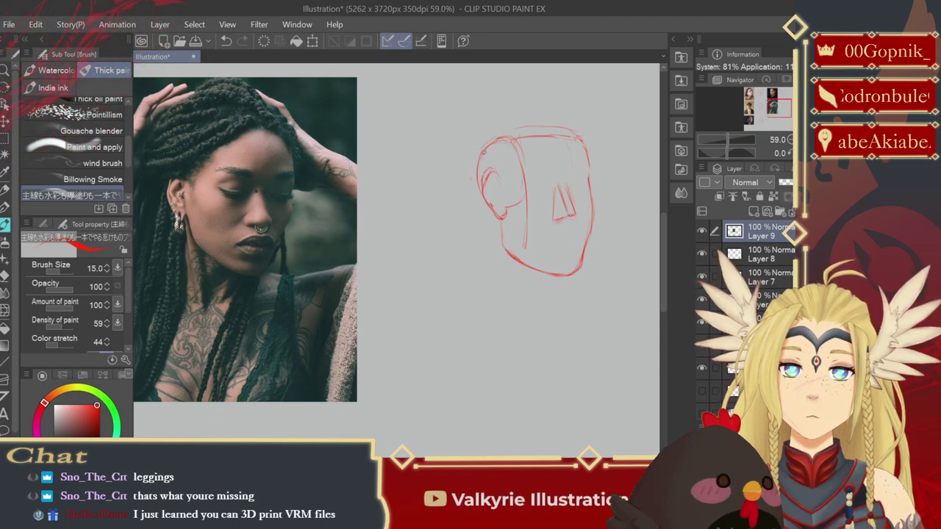
drag(501, 135, 564, 131)
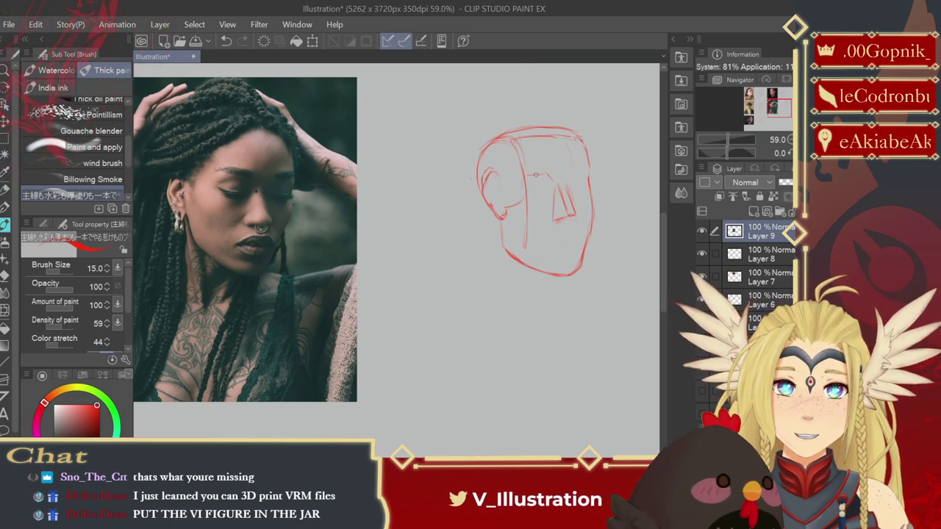
- Draw the angular brow and eye-socket lines on both sides of the nose, and outline the closed lips below it
drag(545, 175, 527, 177)
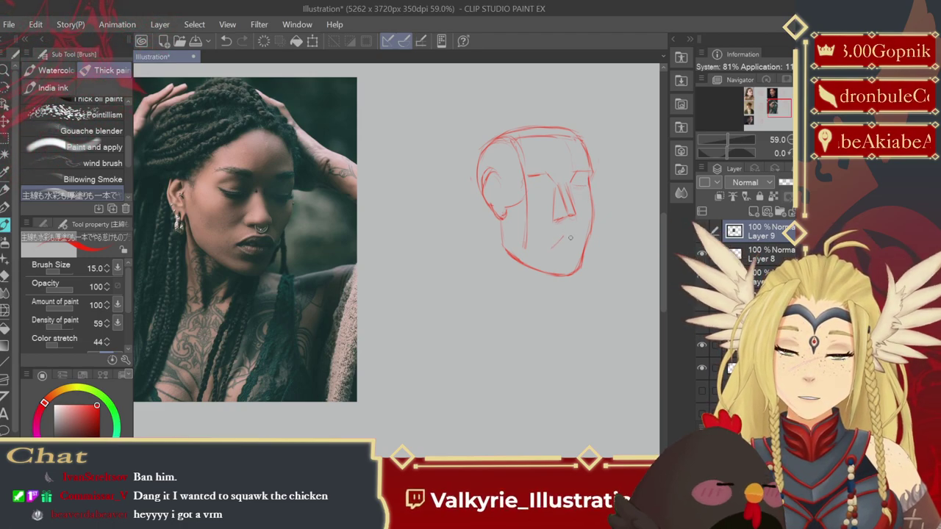
drag(563, 236, 574, 236)
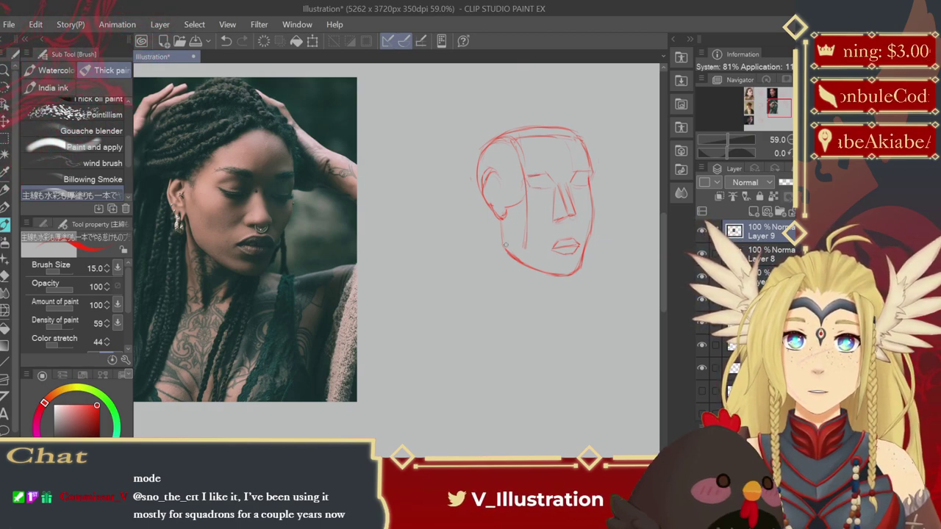
- Sketch the neck lines down from behind the ear and from beneath the chin, redrawing the near line straighter
drag(486, 224, 492, 280)
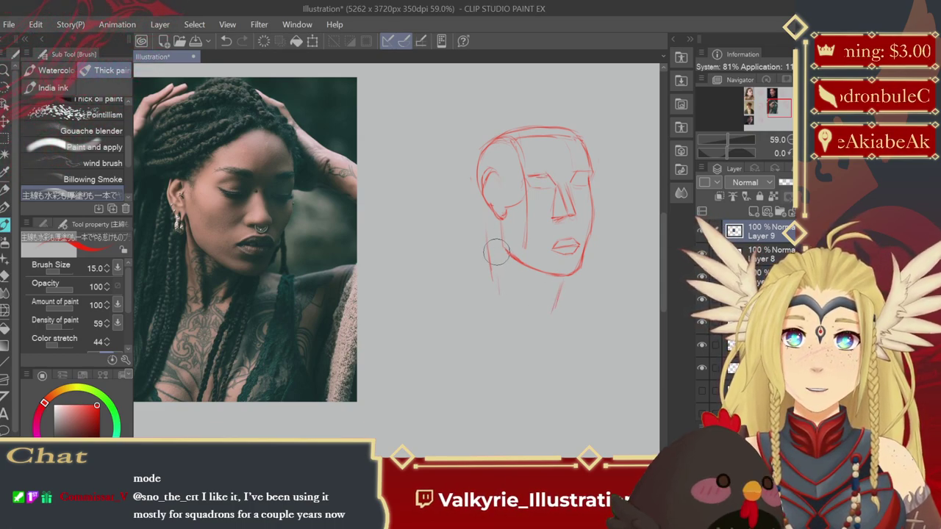
drag(491, 237, 493, 290)
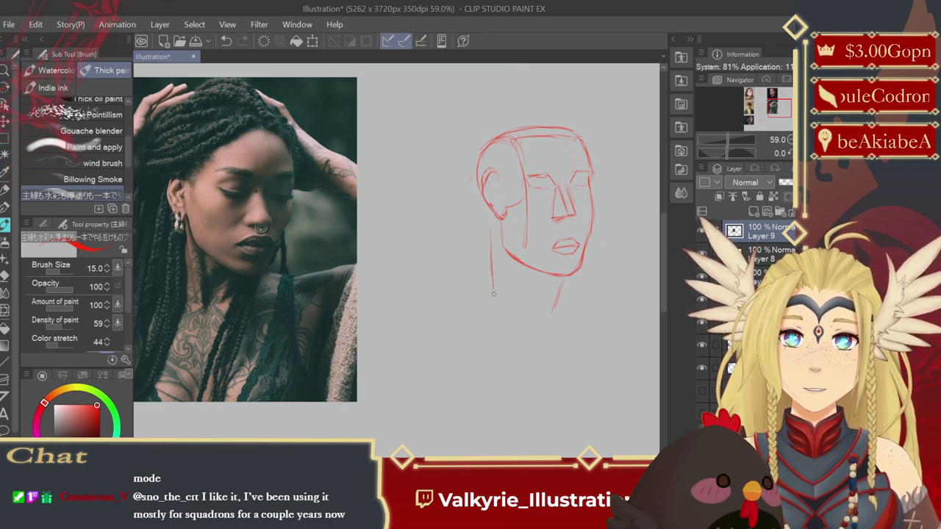